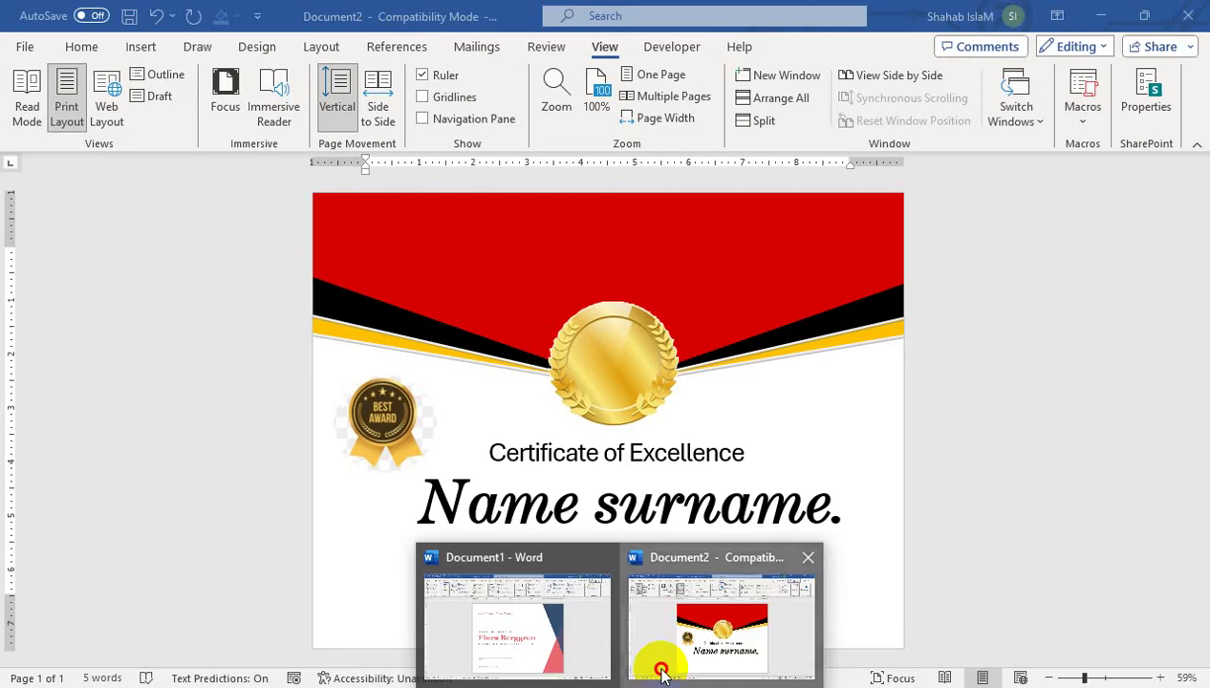
Bring the finished sample certificate in Document2 to the front.
click(660, 661)
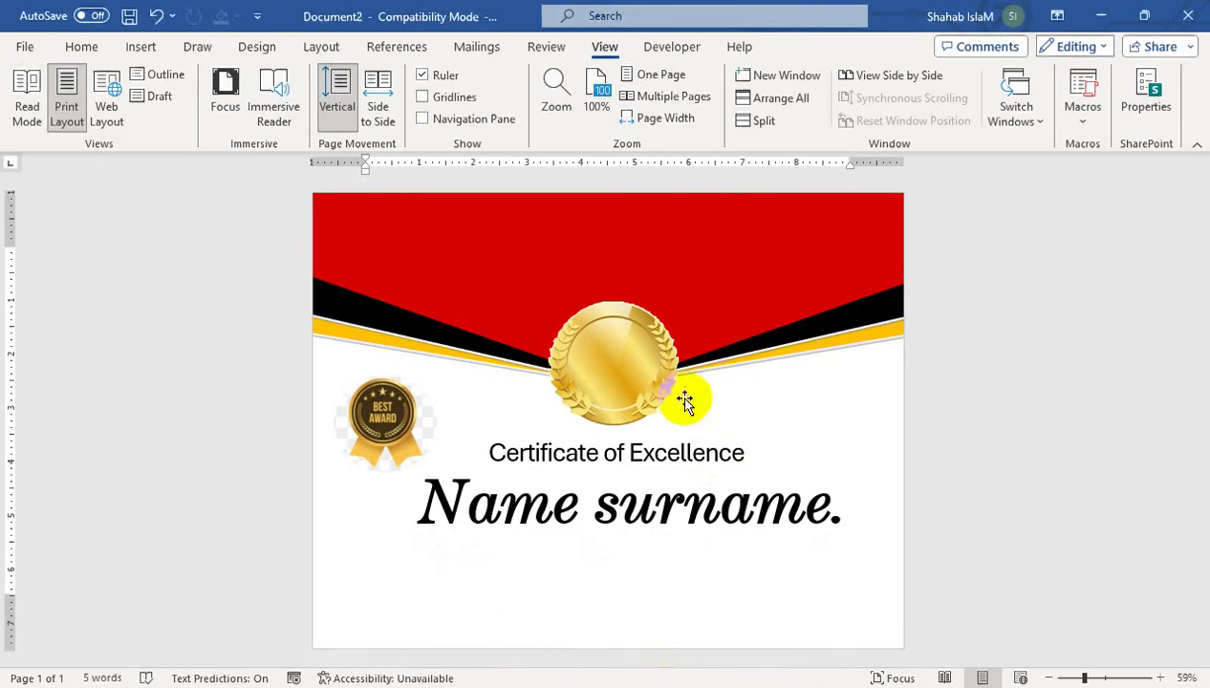
click(321, 247)
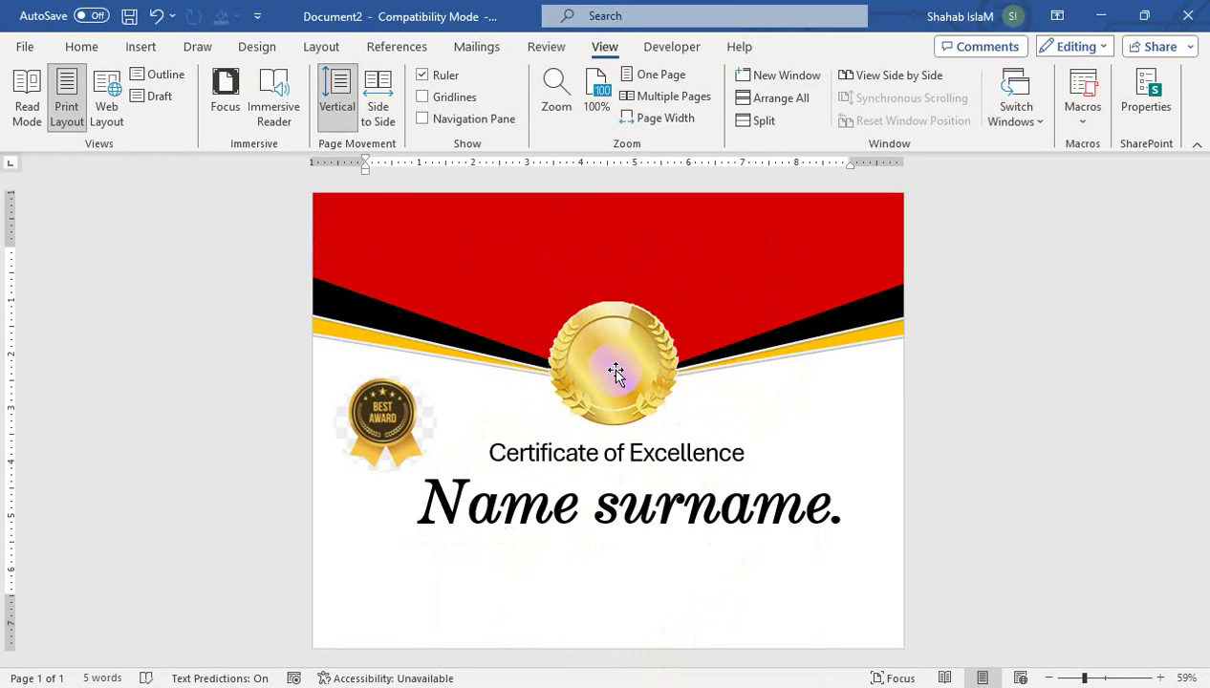
Create a new blank document with landscape page orientation.
key(ctrl+n)
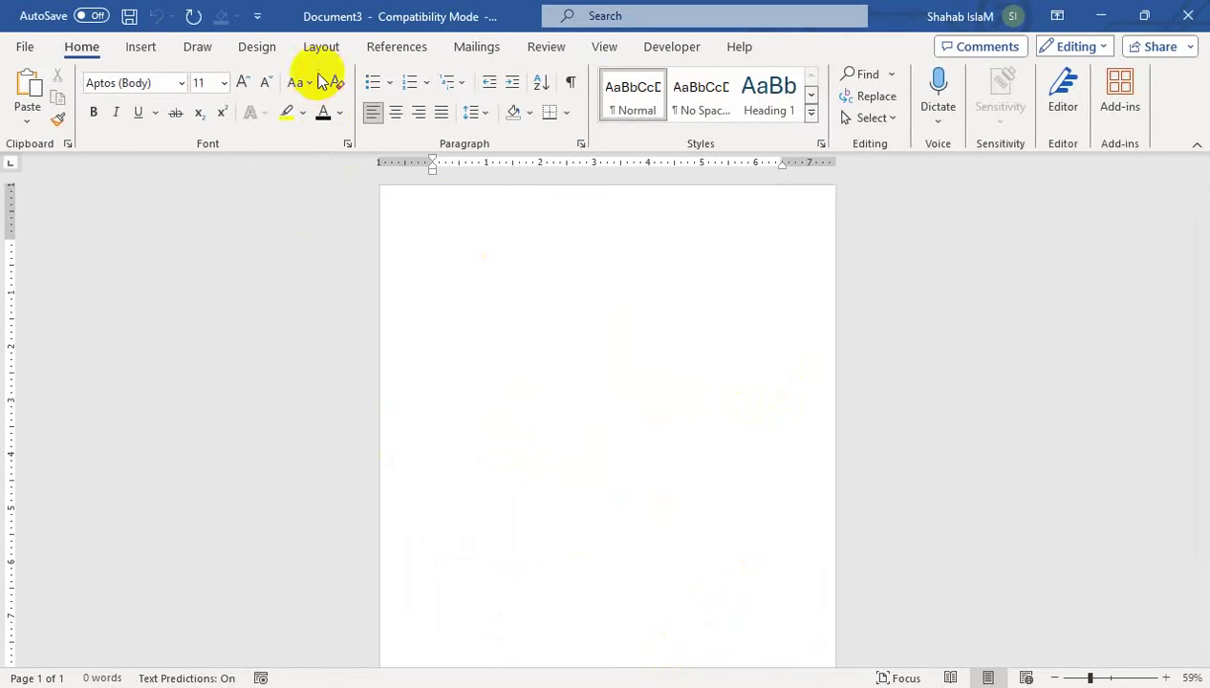
click(301, 55)
click(95, 112)
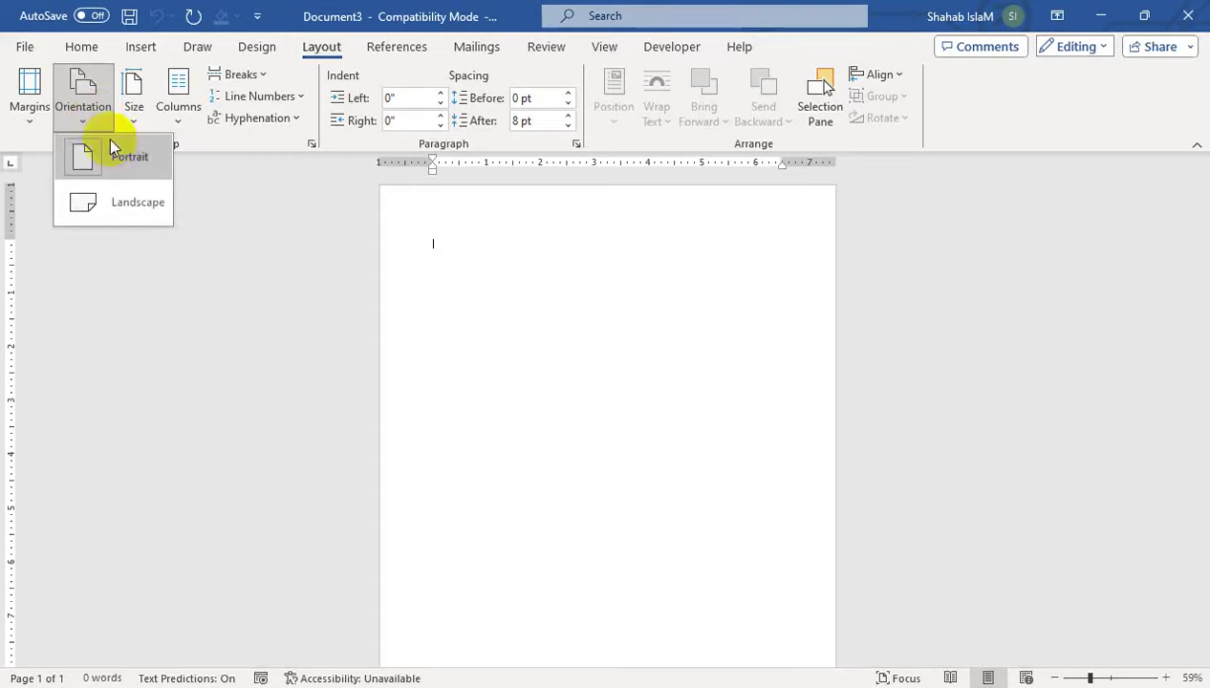
click(122, 185)
Draw a large Arrow: Pentagon shape on the page.
click(140, 47)
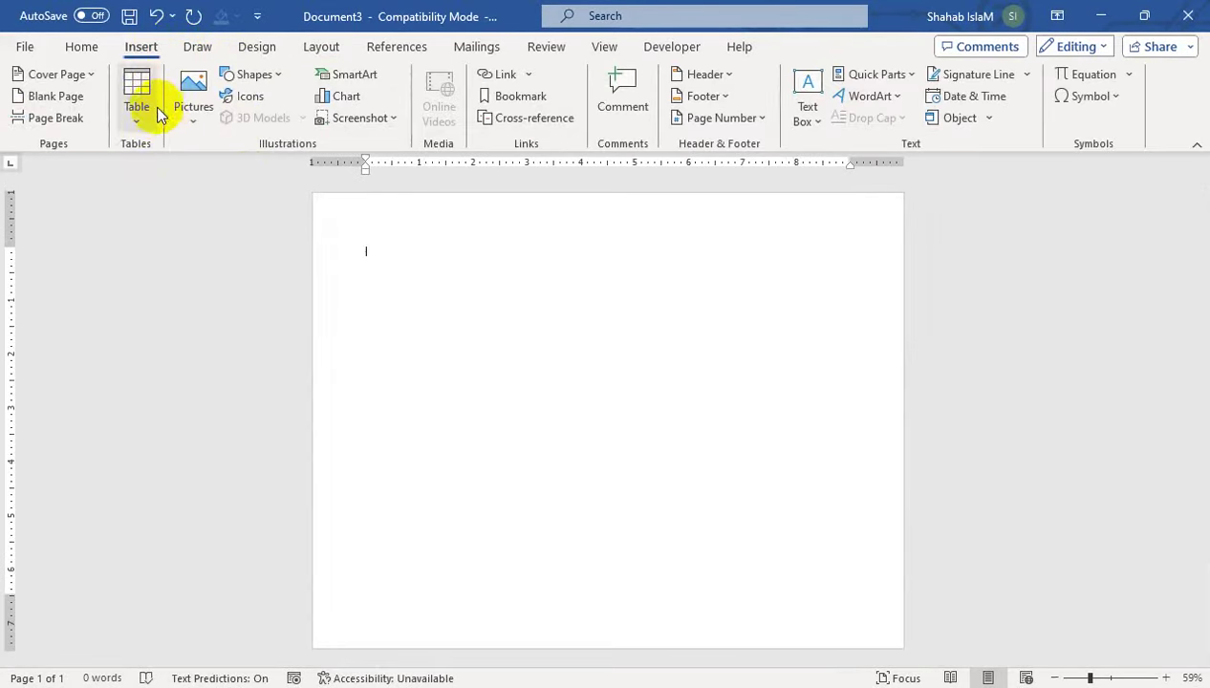
click(254, 74)
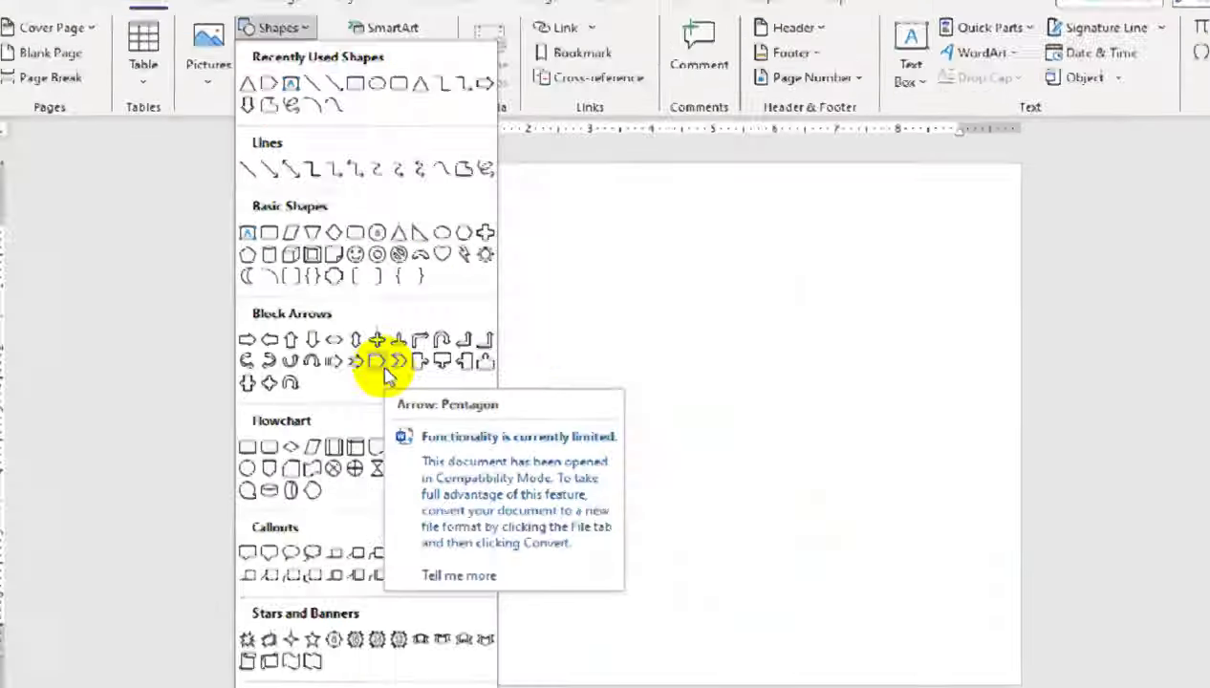
click(606, 350)
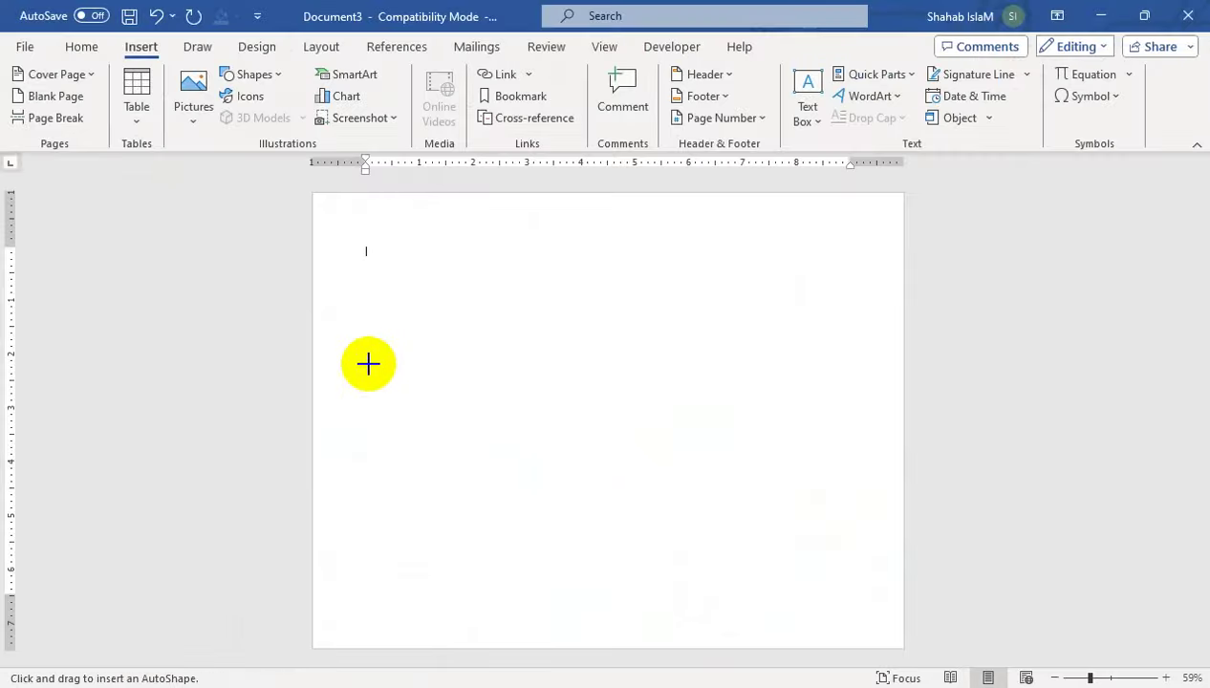
mouse_move(387, 216)
mouse_down()
mouse_move(594, 343)
mouse_move(764, 473)
mouse_up()
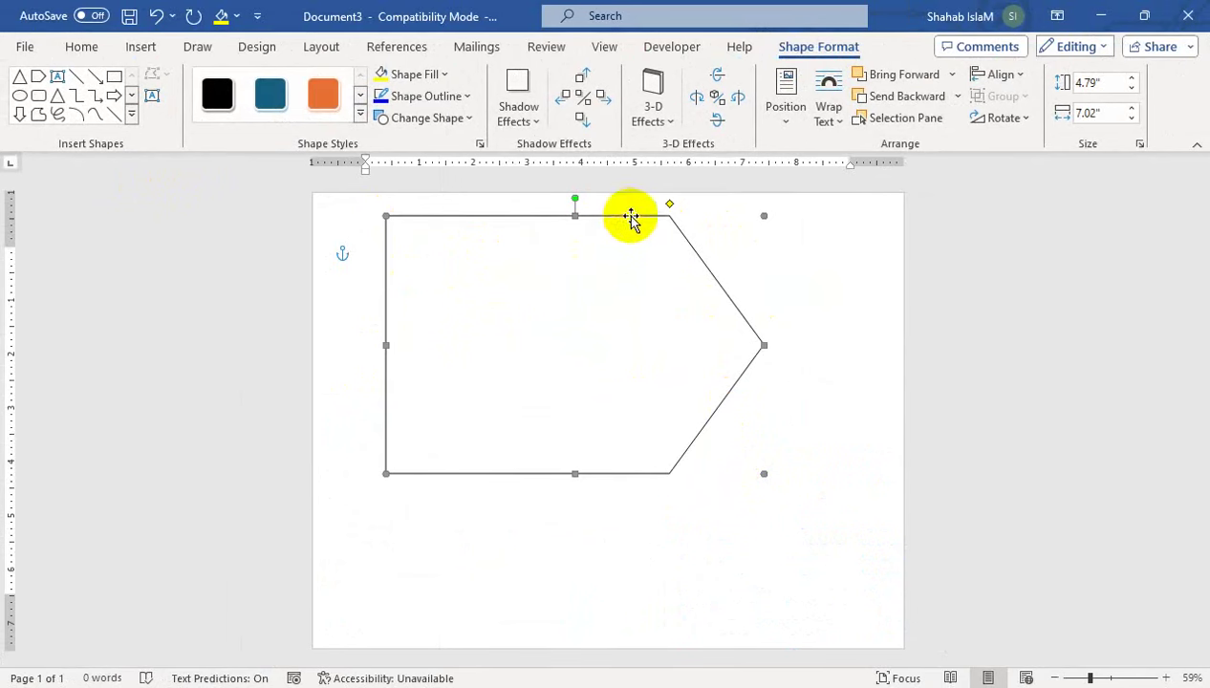
click(994, 122)
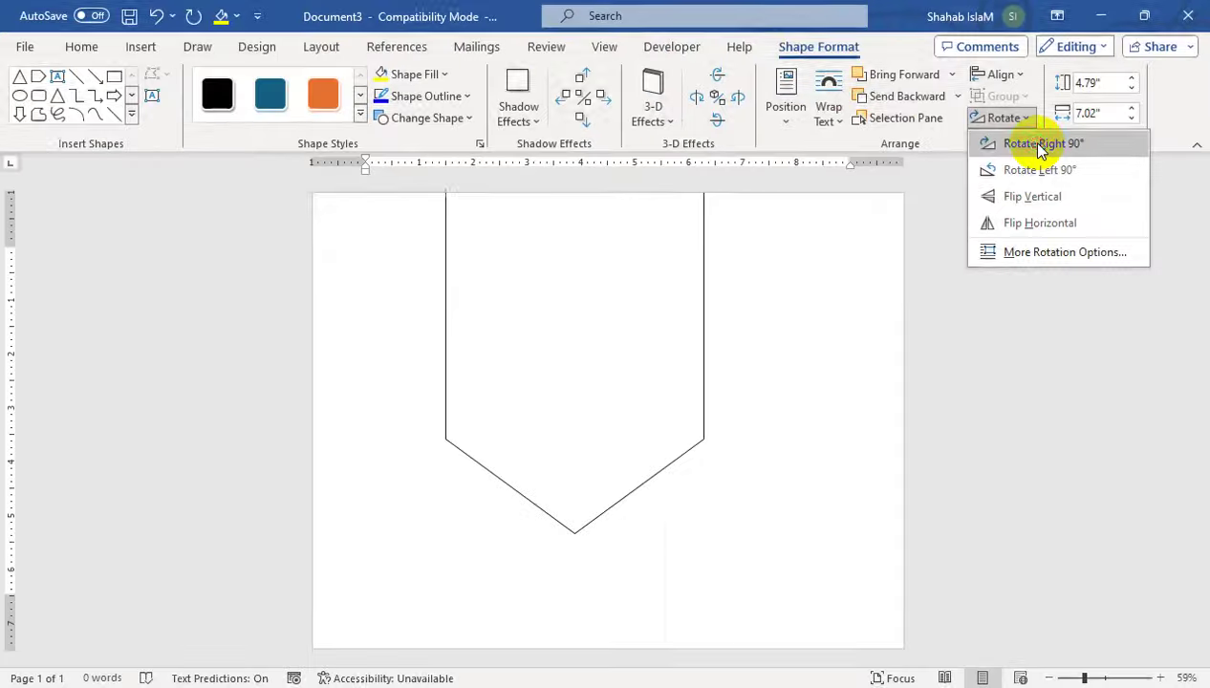
Rotate the pentagon right 90° into a downward chevron and stretch it across the page top.
click(915, 286)
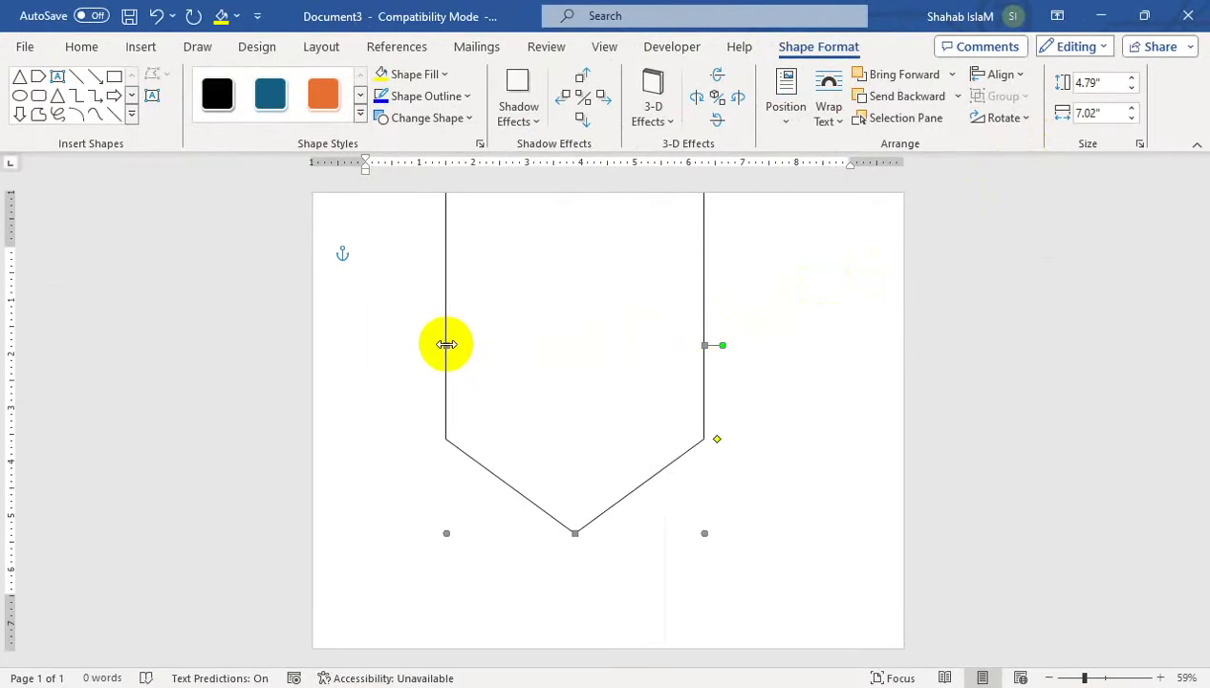
drag(446, 345, 316, 344)
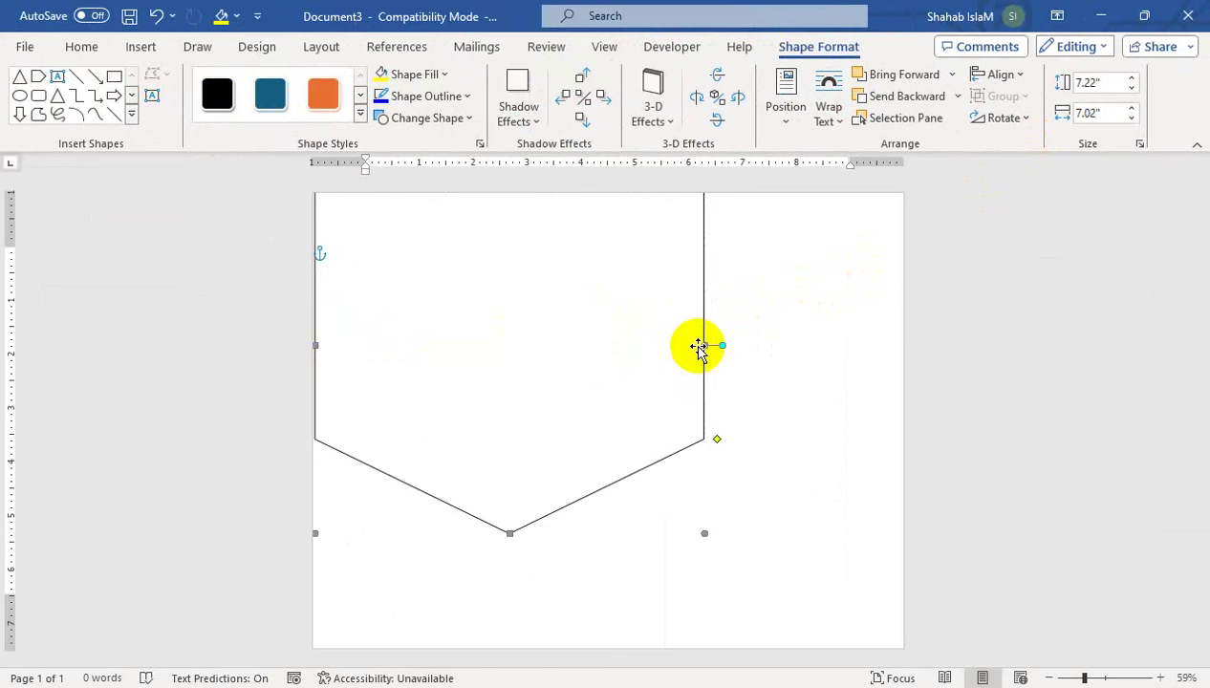
drag(703, 345, 903, 336)
mouse_move(654, 521)
mouse_down()
mouse_move(652, 332)
mouse_move(618, 373)
mouse_up()
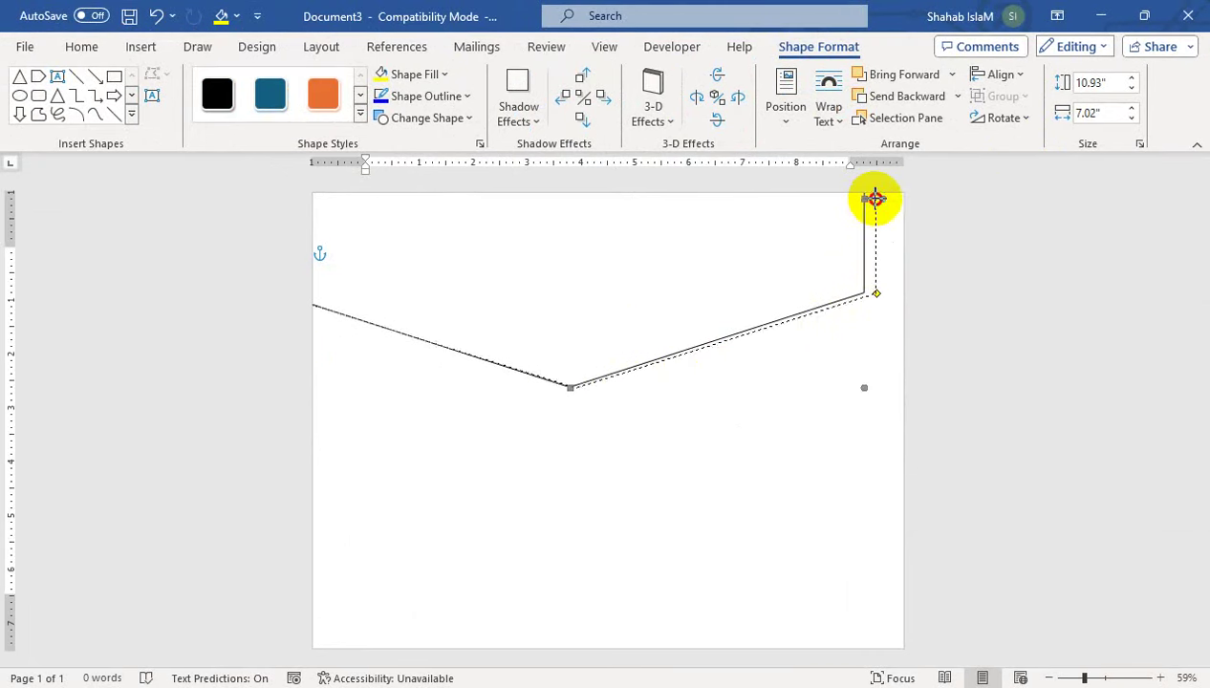
drag(876, 198, 877, 199)
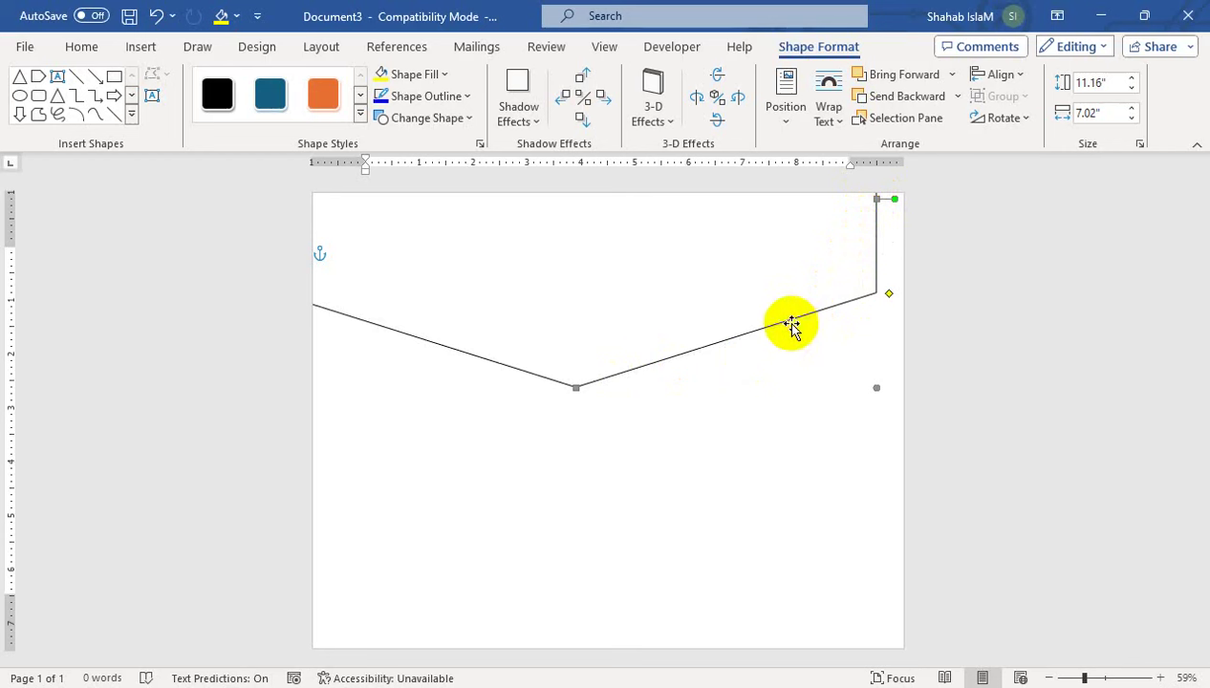
mouse_move(792, 326)
mouse_down()
mouse_move(828, 249)
mouse_move(828, 300)
mouse_move(834, 289)
mouse_up()
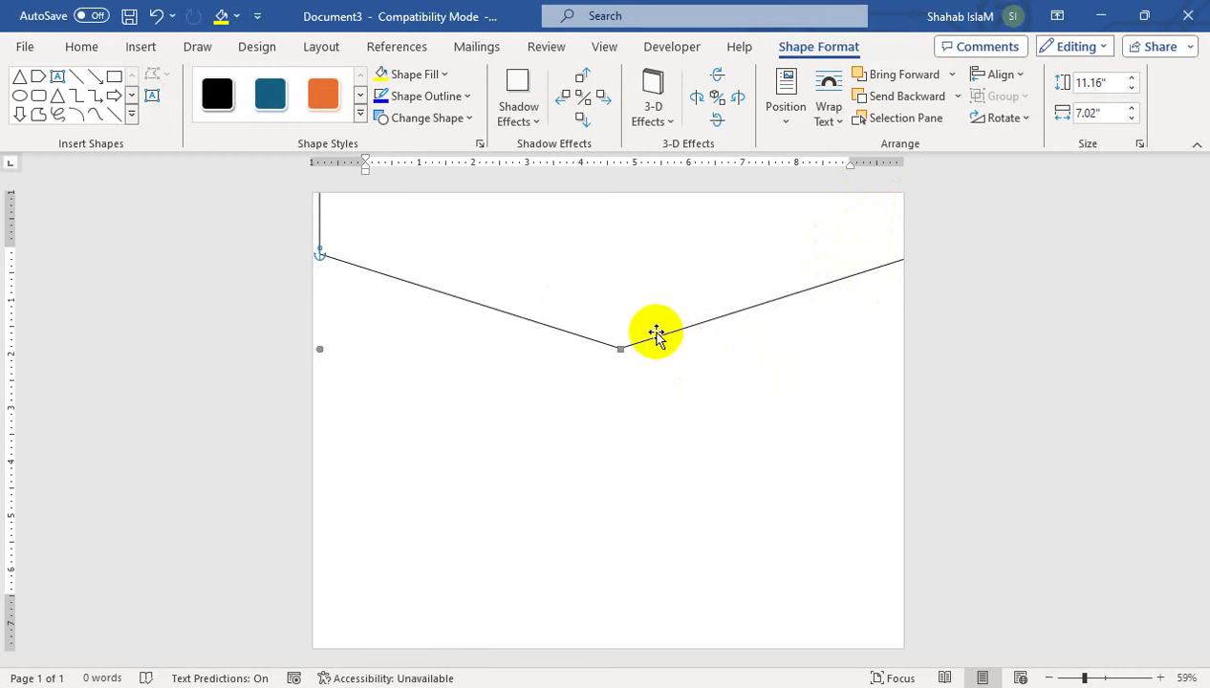
drag(655, 335, 616, 529)
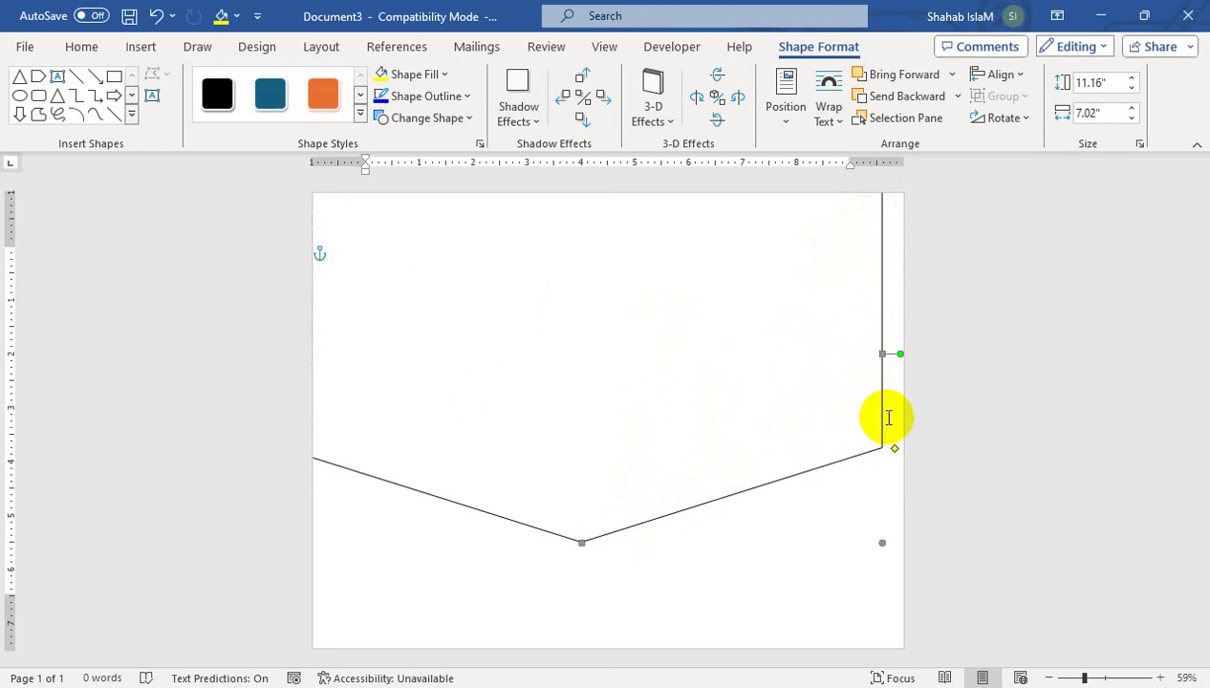
drag(884, 416, 879, 459)
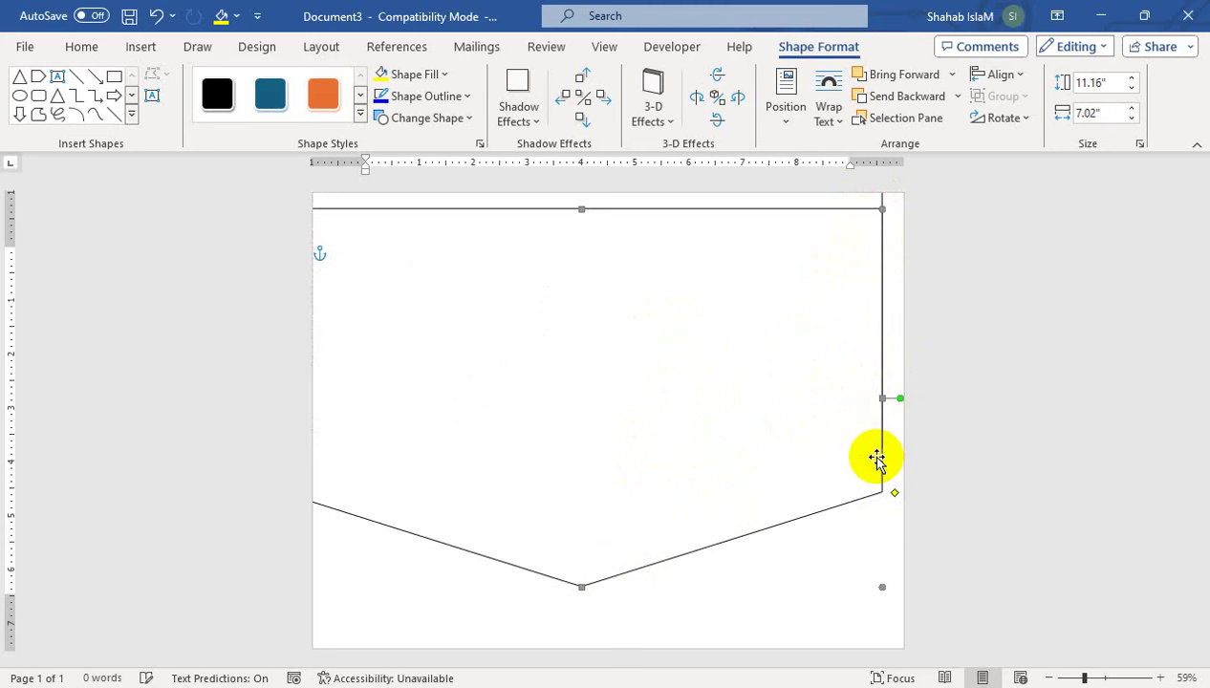
Add an overlapping copy of the chevron lower down and deepen its point.
drag(833, 209, 819, 345)
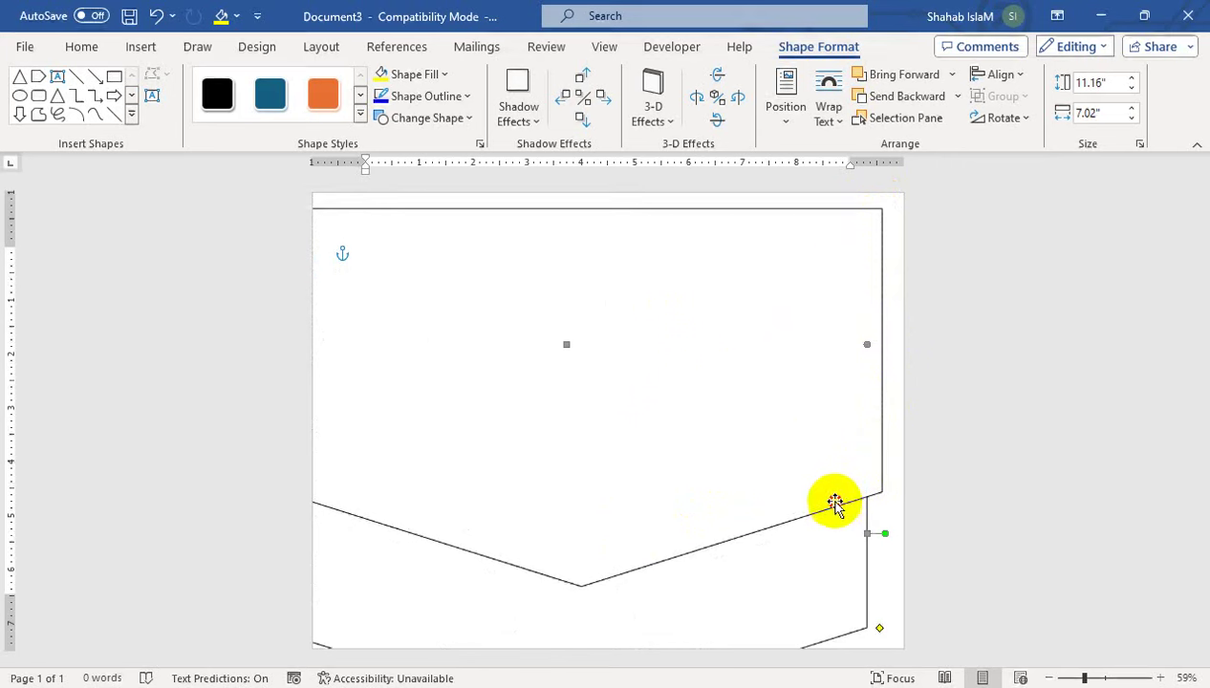
mouse_move(837, 504)
mouse_down()
mouse_move(866, 288)
mouse_move(870, 304)
mouse_up()
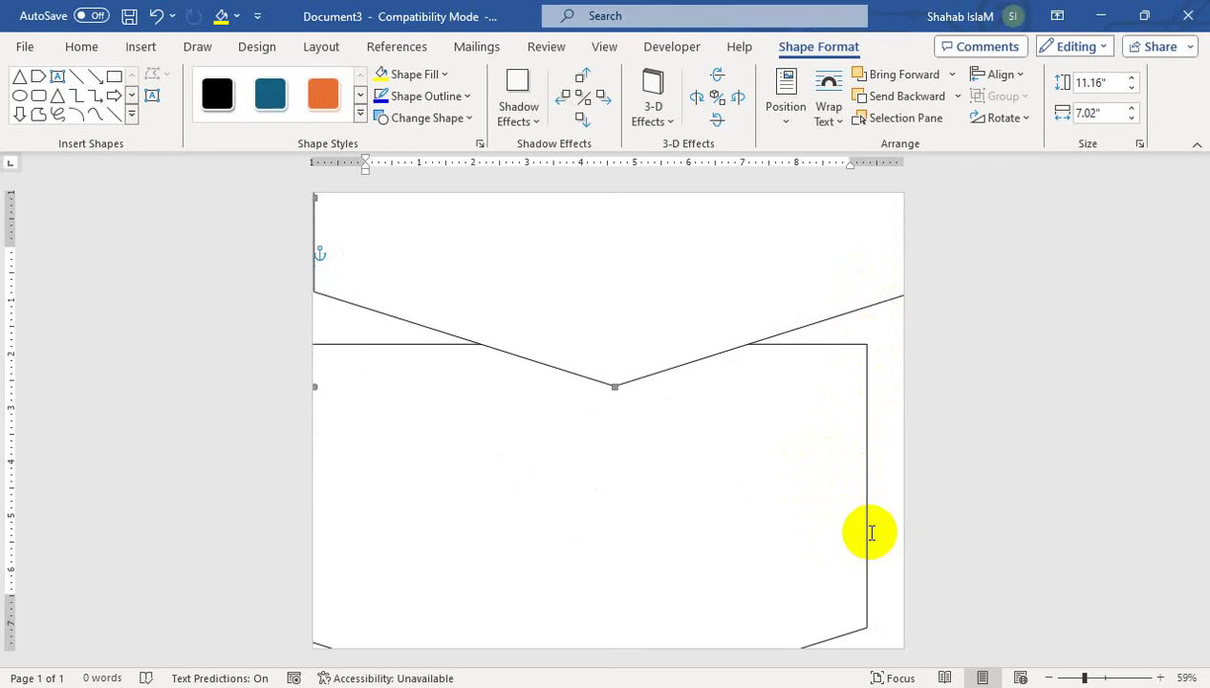
drag(868, 532, 873, 411)
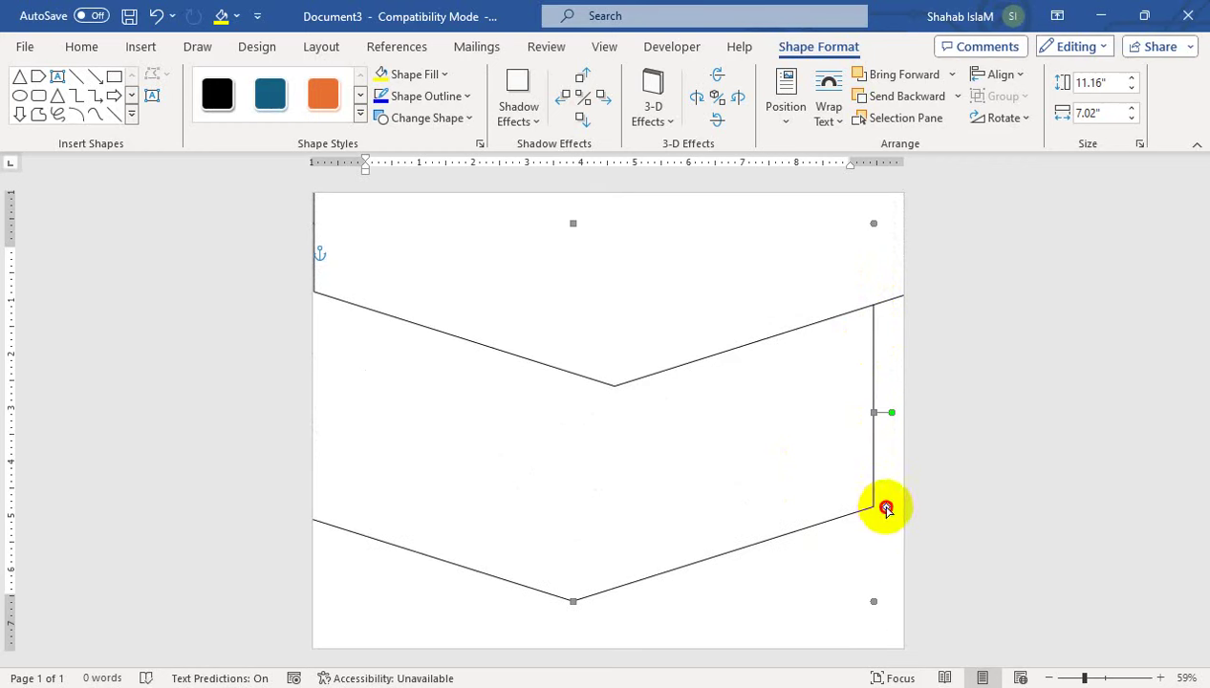
drag(886, 509, 882, 532)
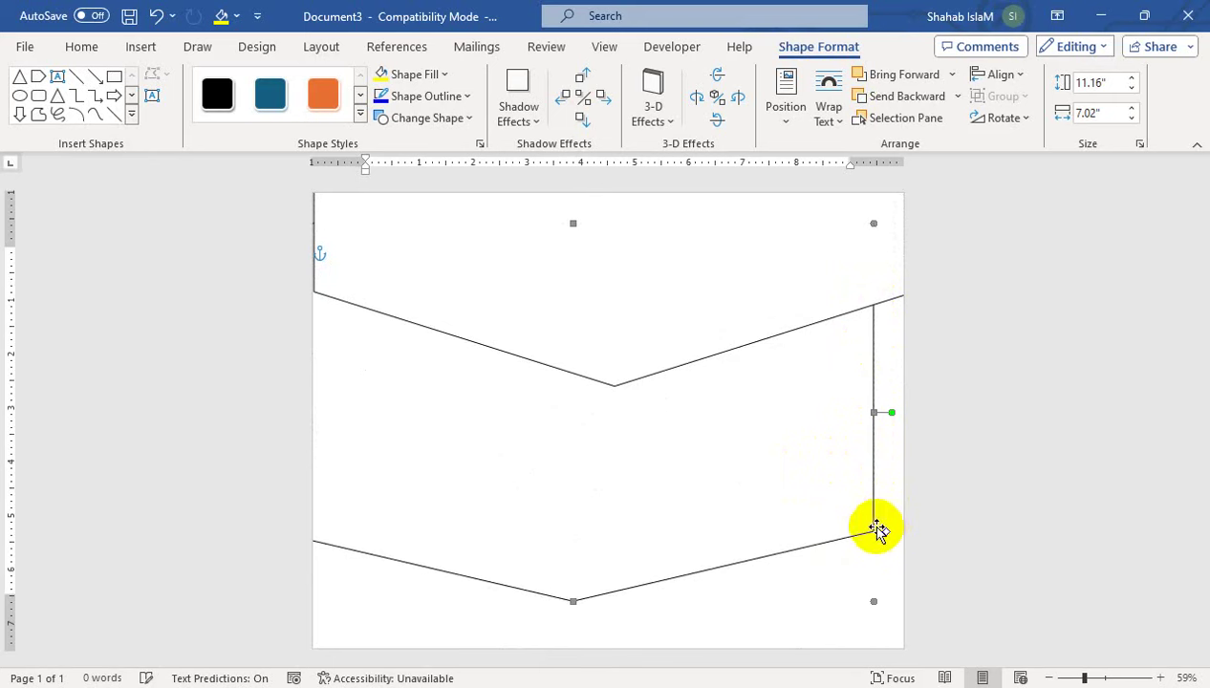
Fill the top chevron Dark Red and remove its outline.
click(725, 354)
click(411, 74)
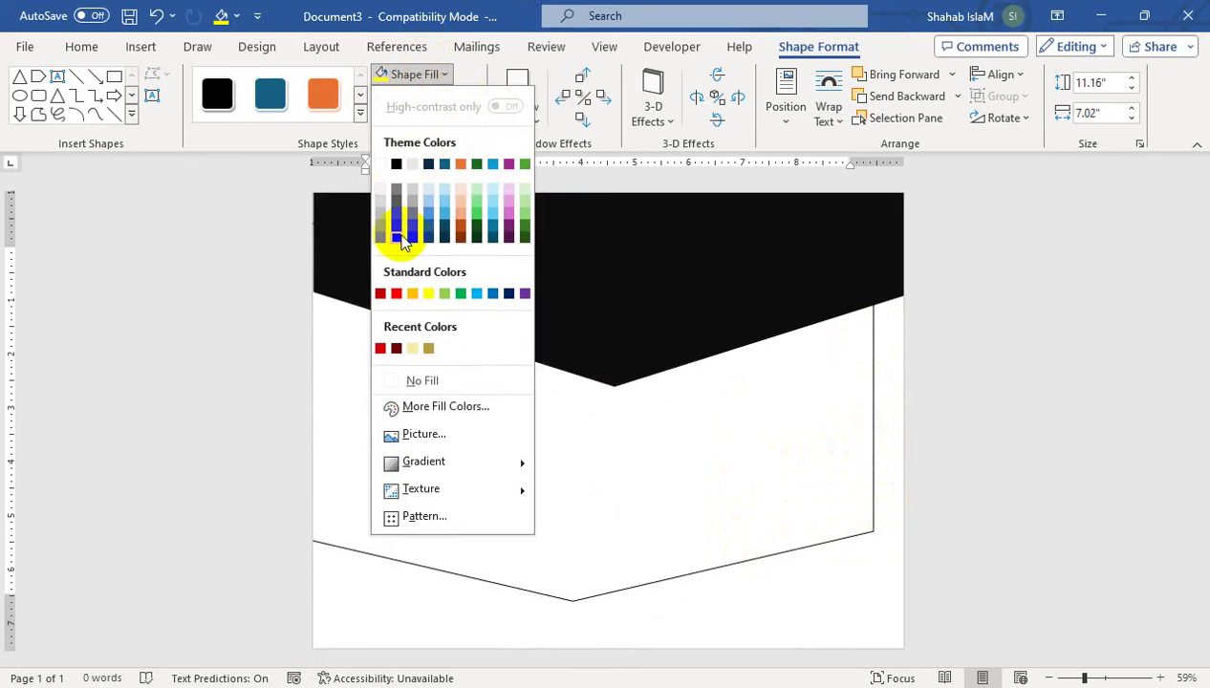
click(385, 299)
click(426, 96)
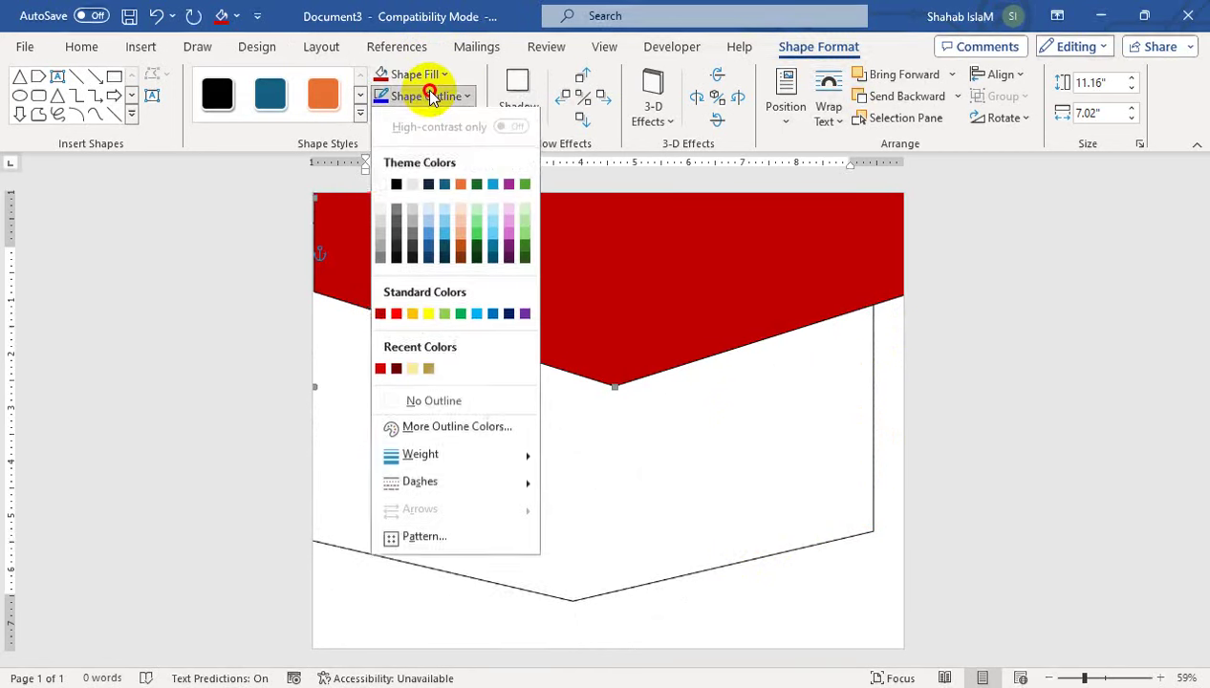
click(435, 405)
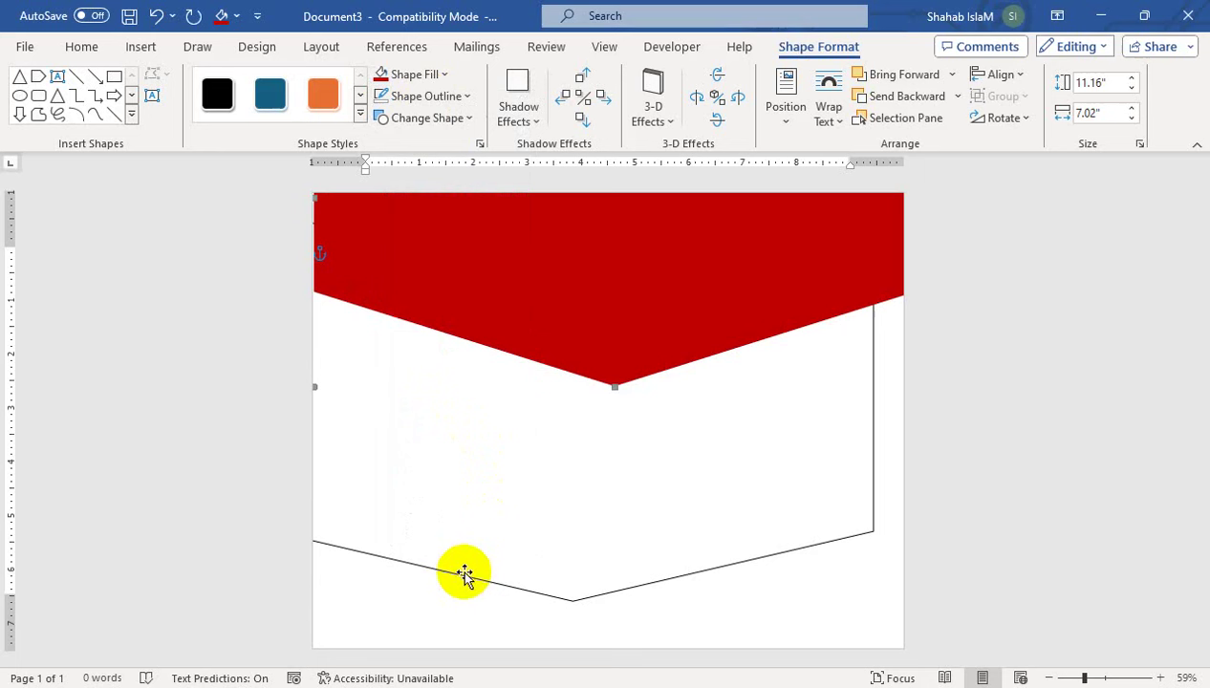
Move the lower chevron up beneath the red one, fill it Light Yellow with no outline.
drag(463, 574, 505, 364)
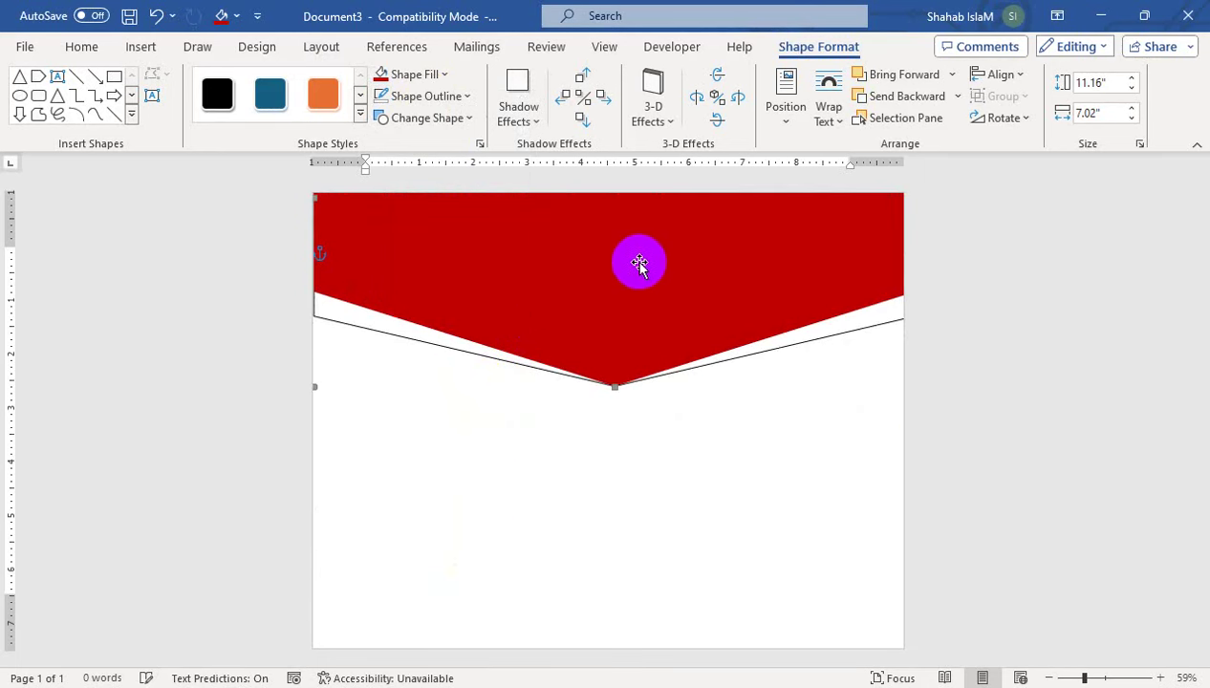
click(442, 74)
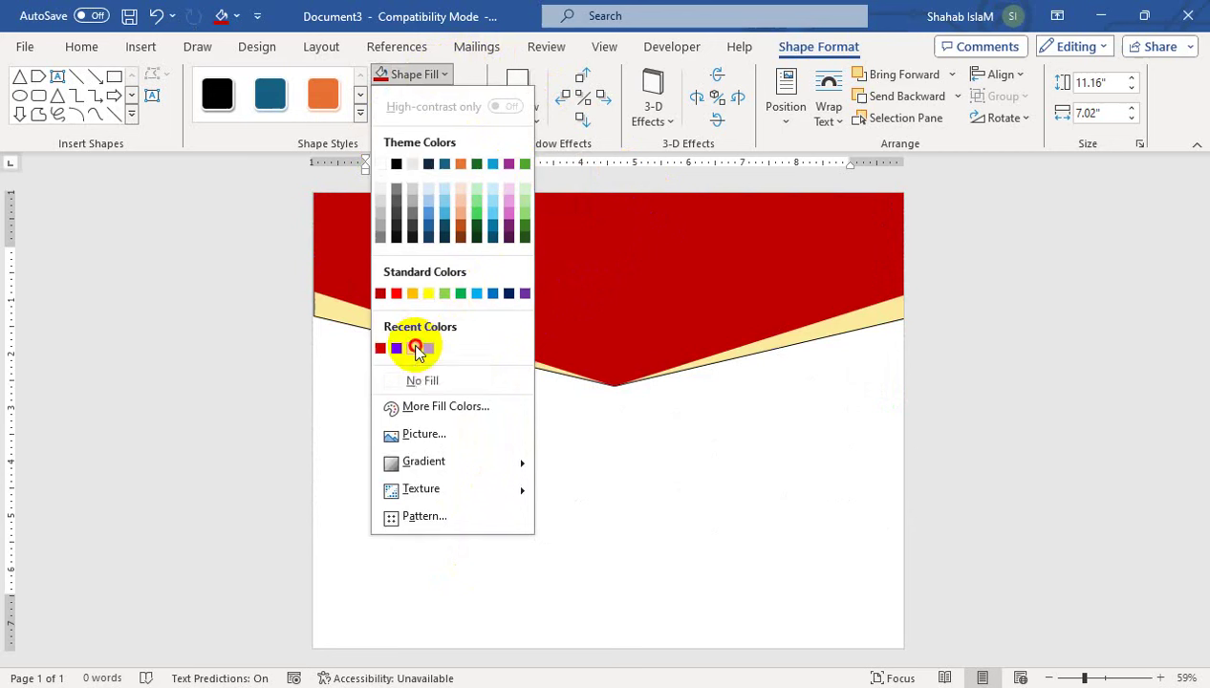
click(414, 348)
click(418, 77)
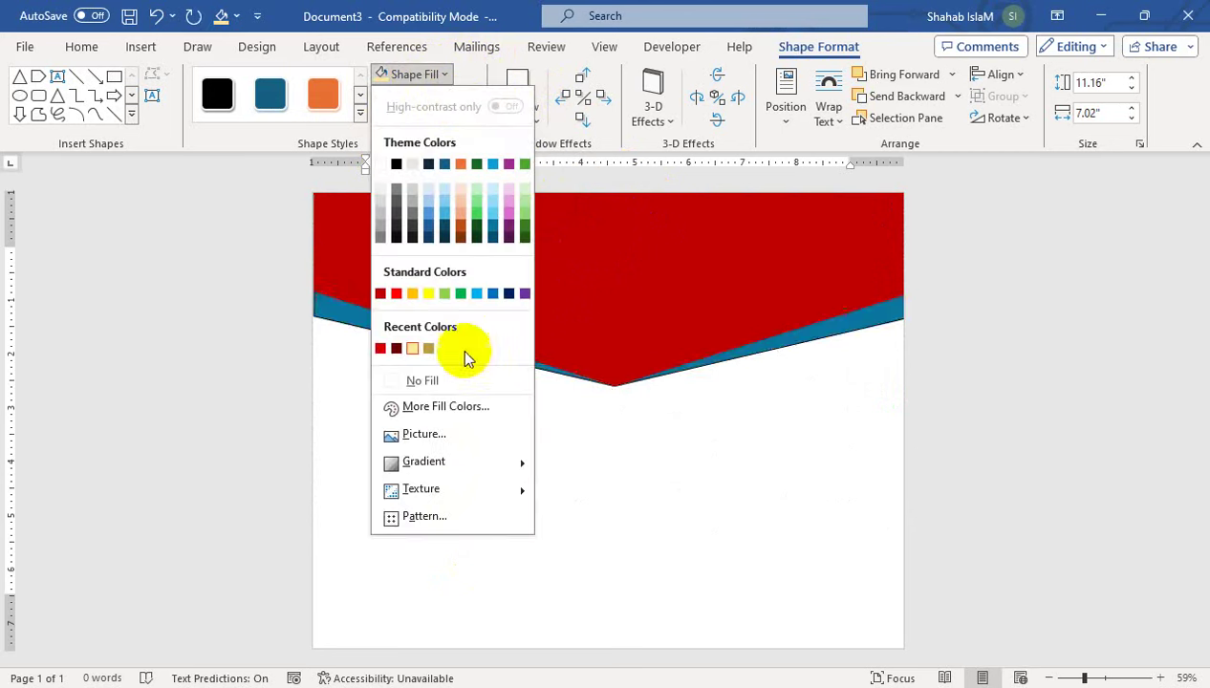
click(445, 73)
click(437, 100)
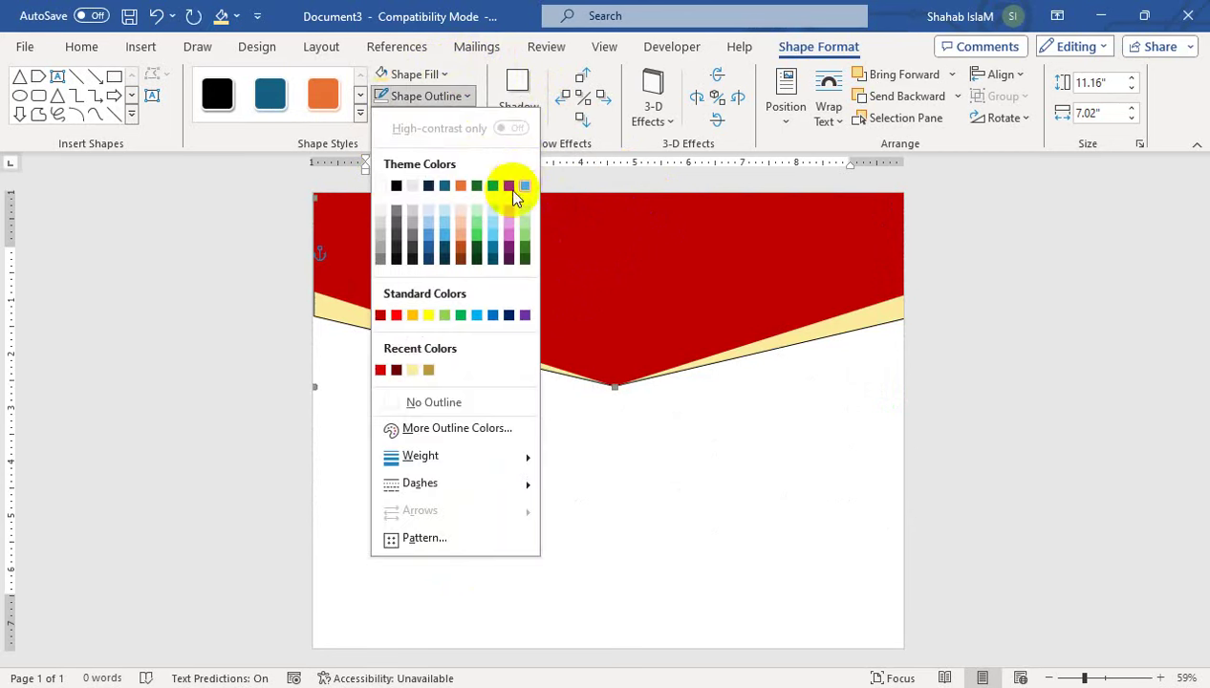
click(455, 400)
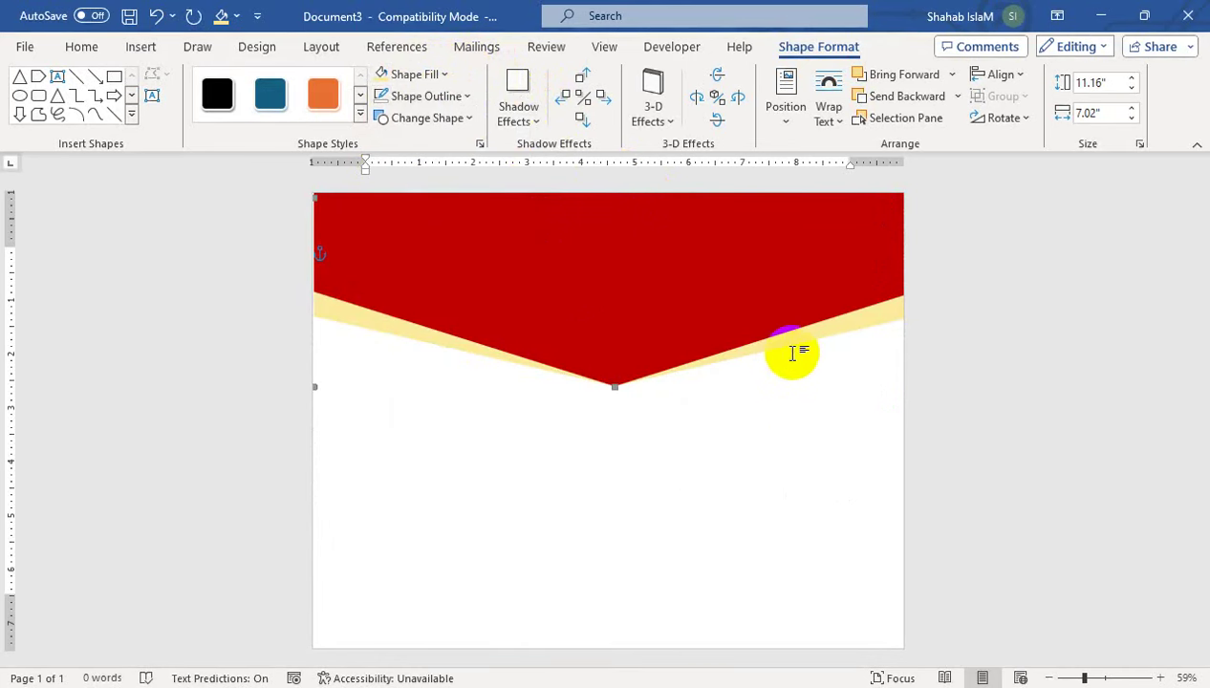
click(831, 329)
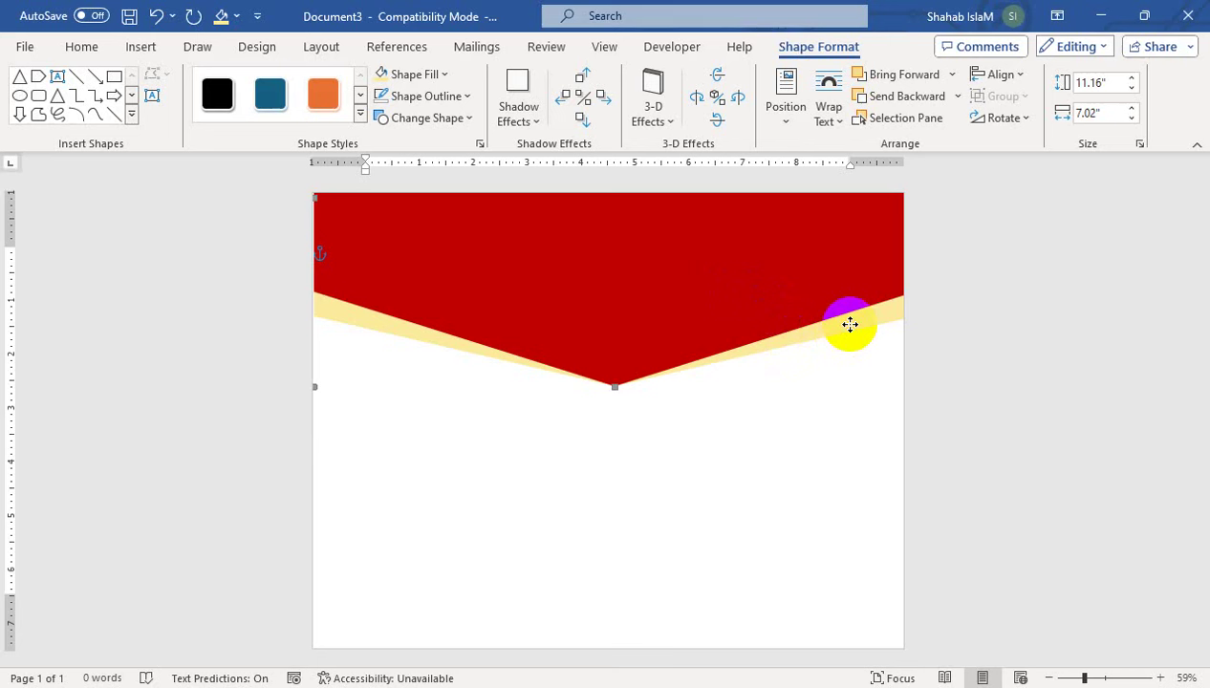
Fill the band black and drag it and its right end into place under the red banner.
click(413, 74)
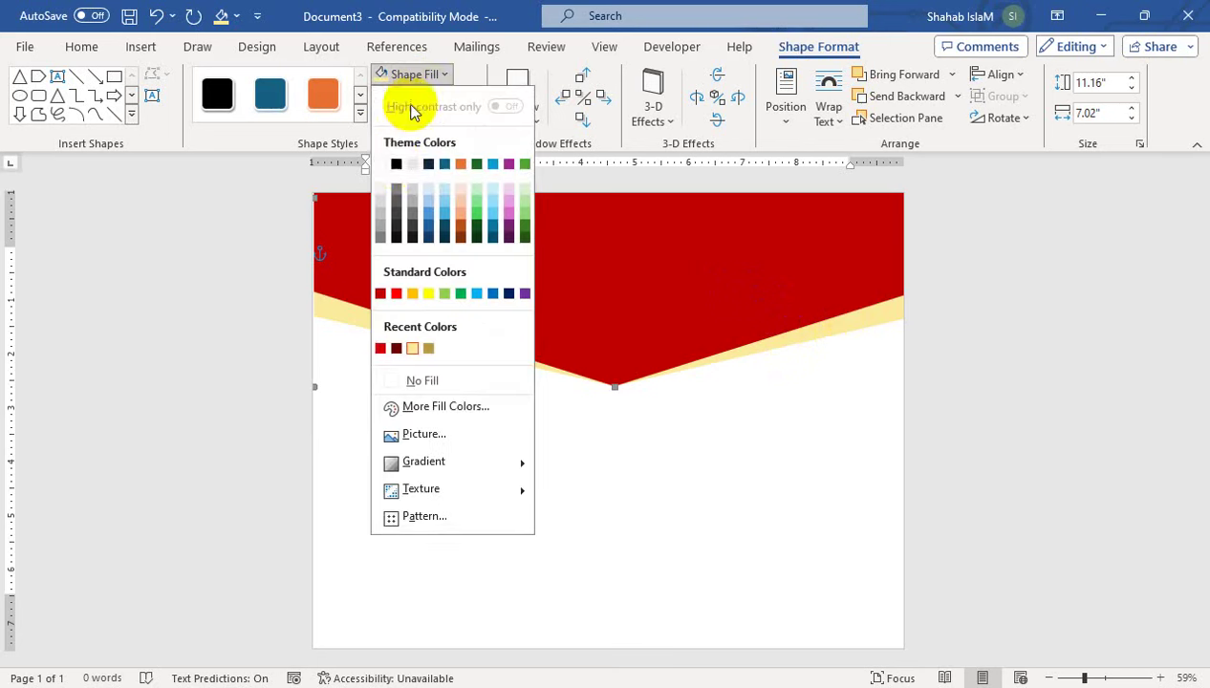
click(396, 167)
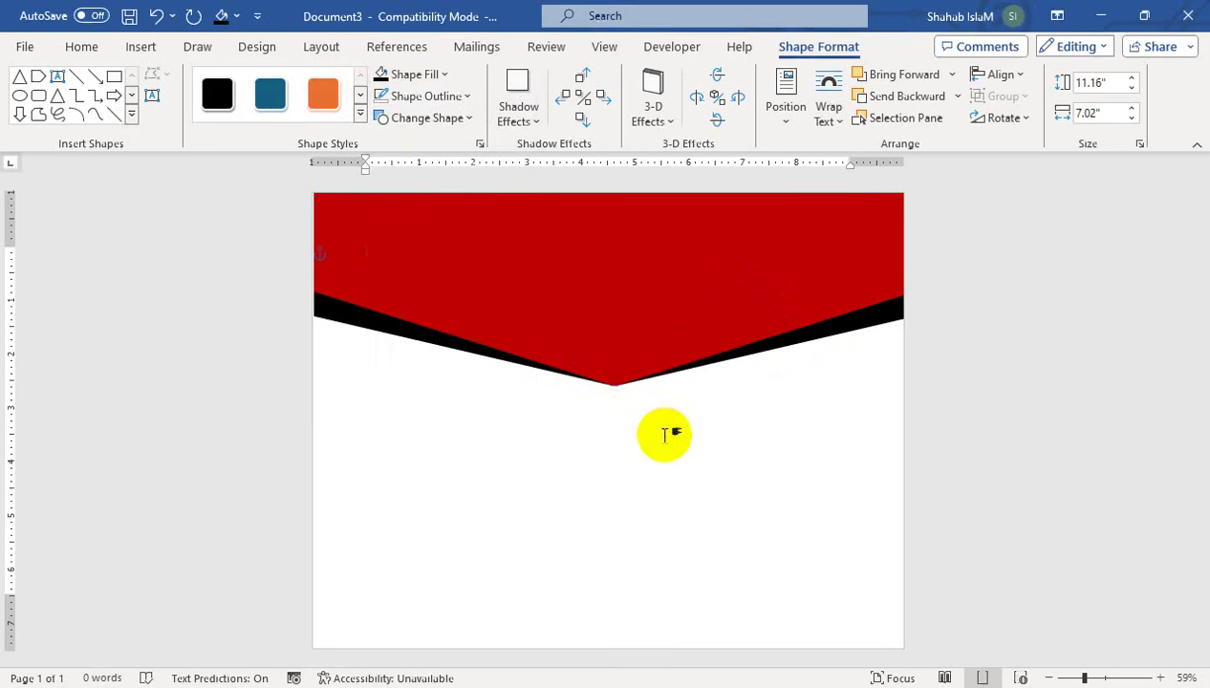
click(640, 383)
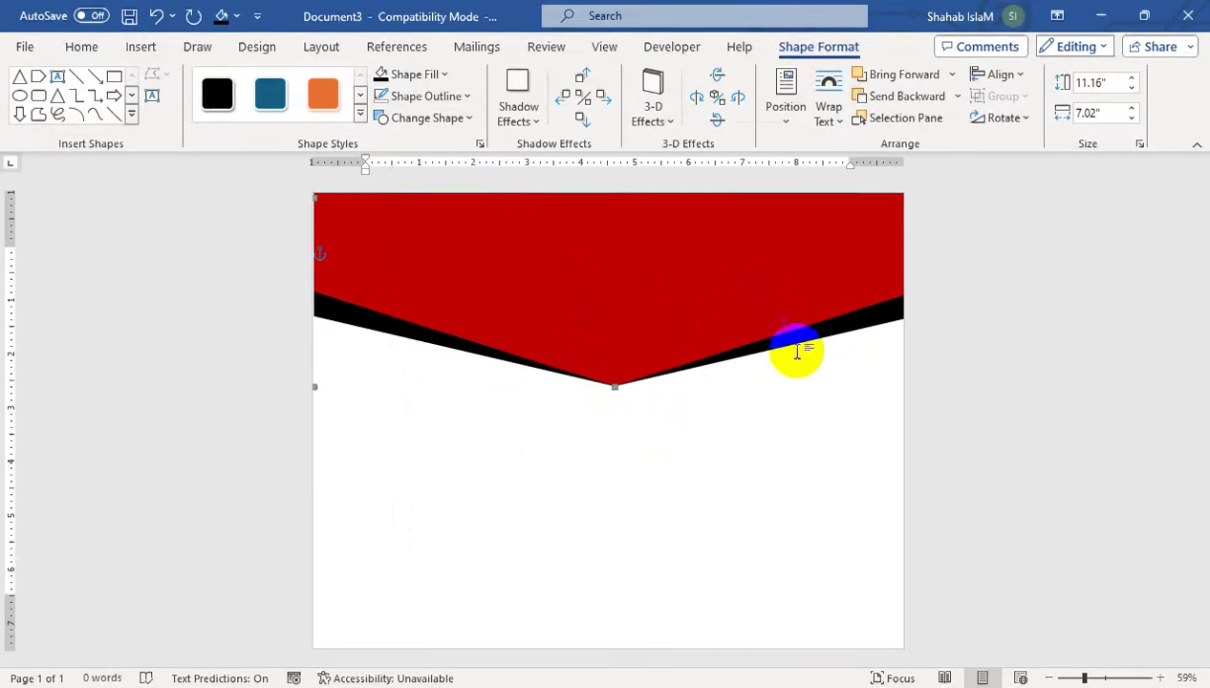
drag(835, 335, 826, 352)
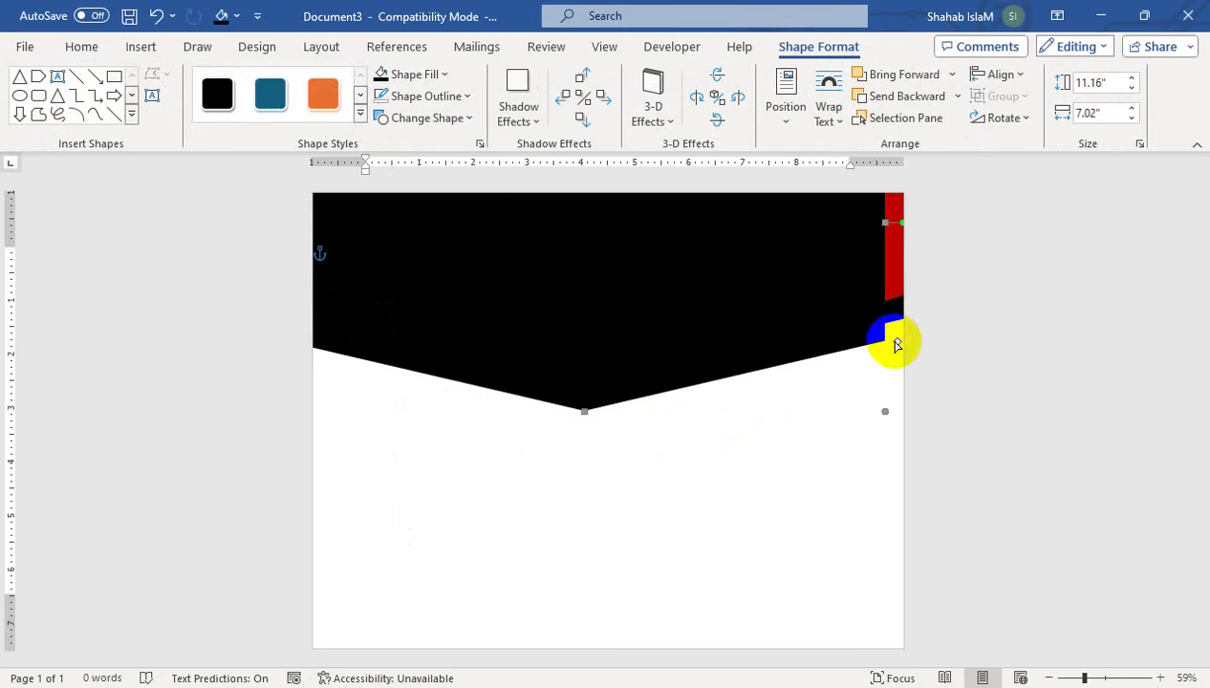
drag(896, 342, 895, 357)
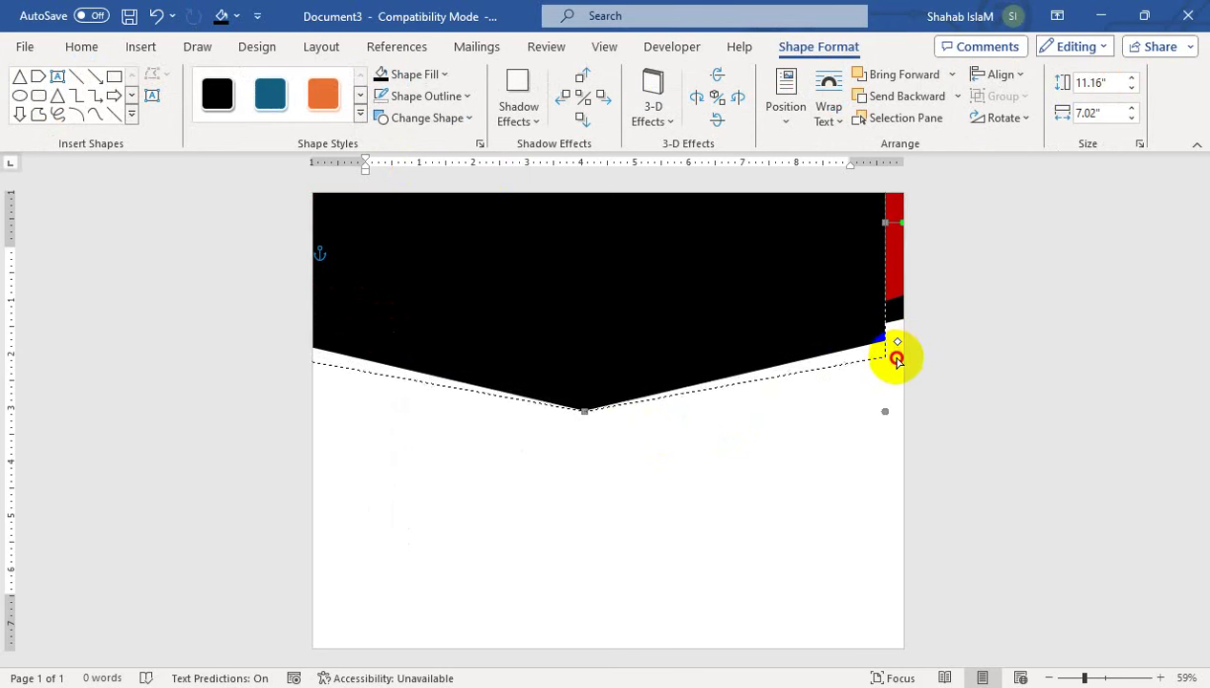
drag(765, 368, 789, 353)
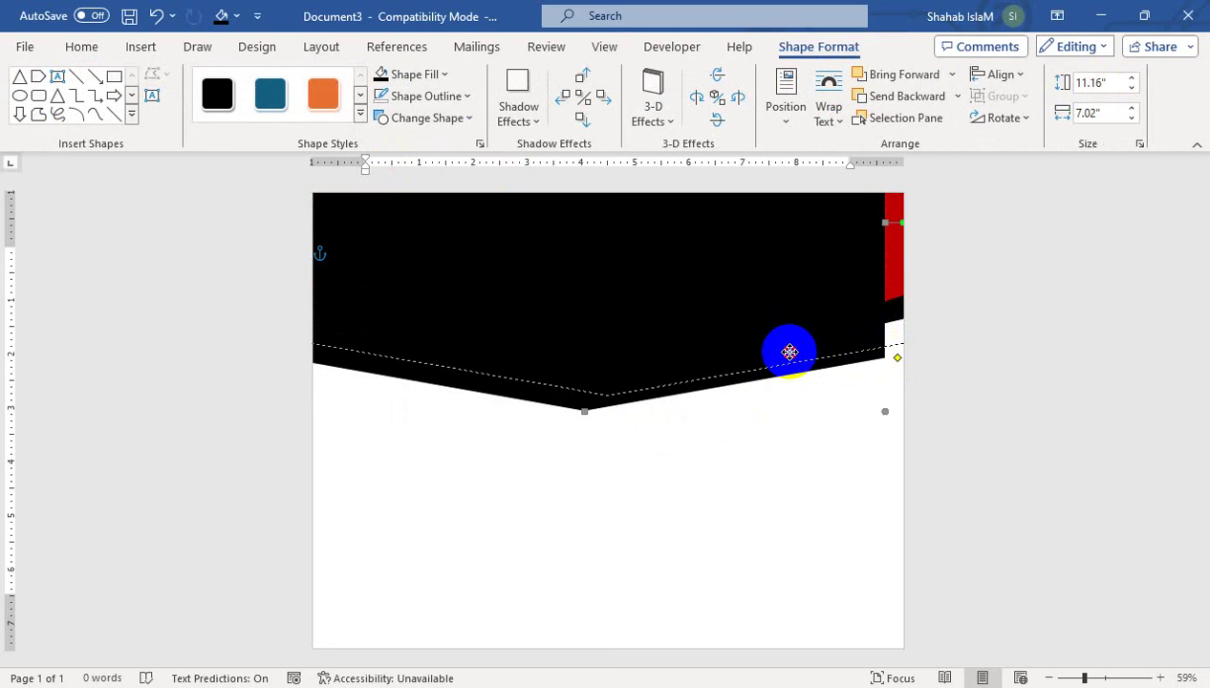
right_click(792, 352)
mouse_move(845, 539)
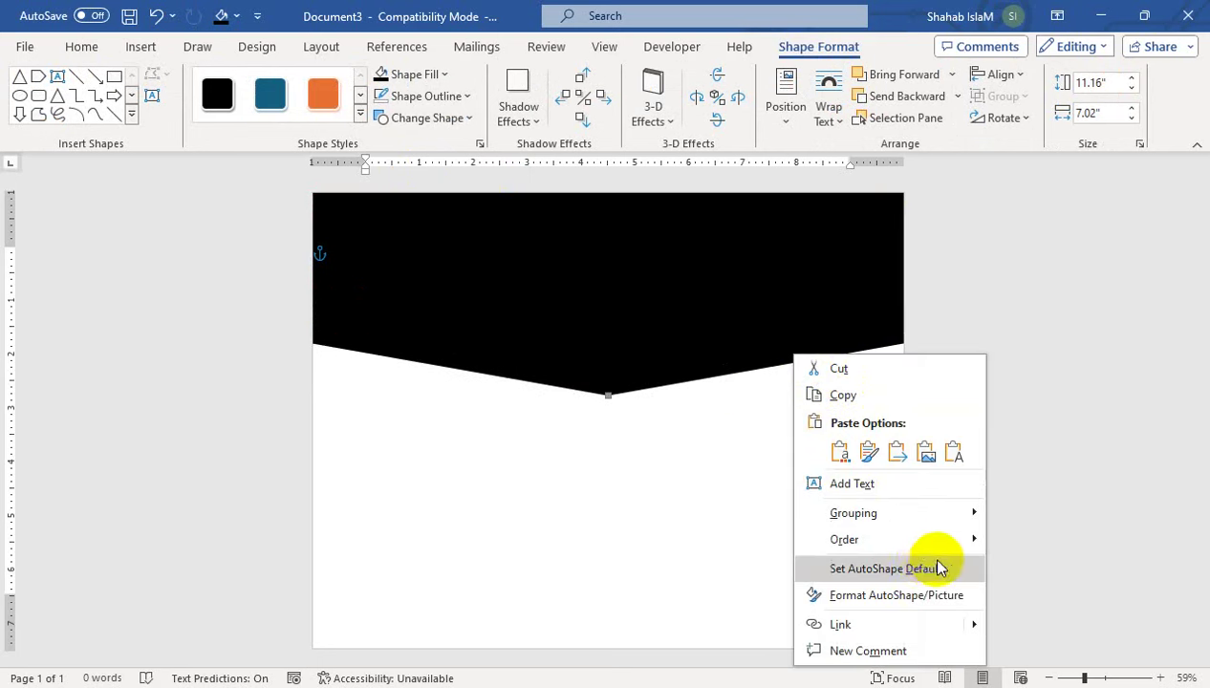
Send the black band behind the red banner and fill the lower band light yellow.
click(1004, 563)
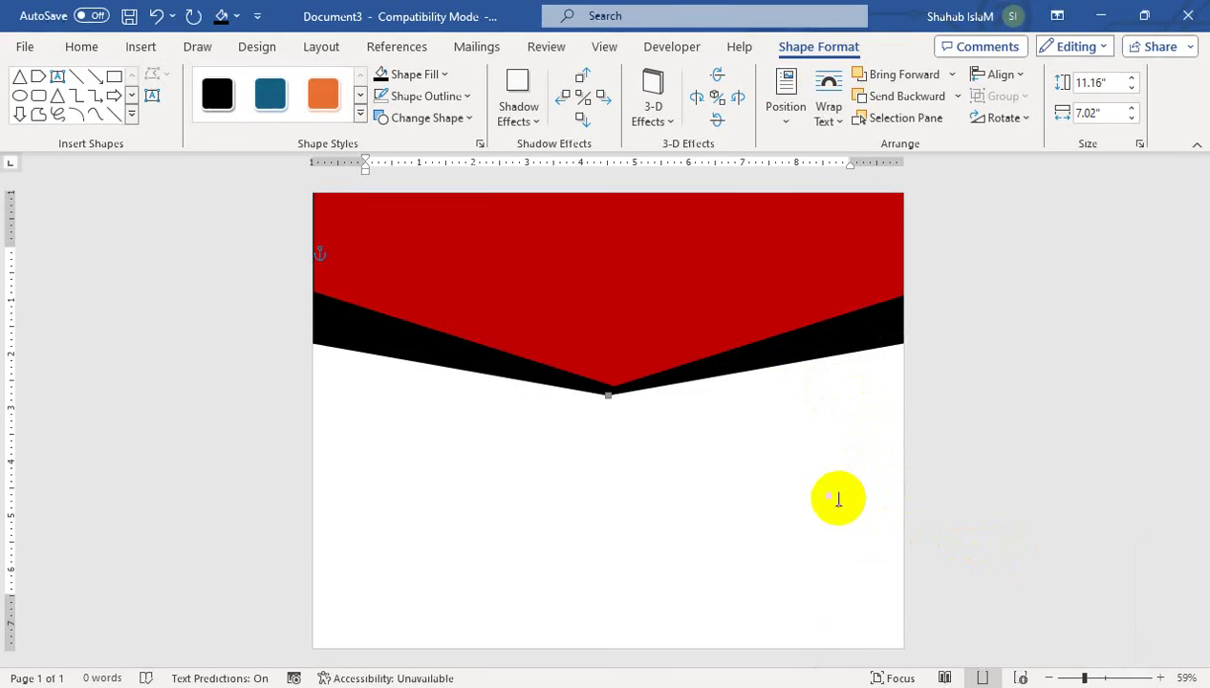
click(444, 74)
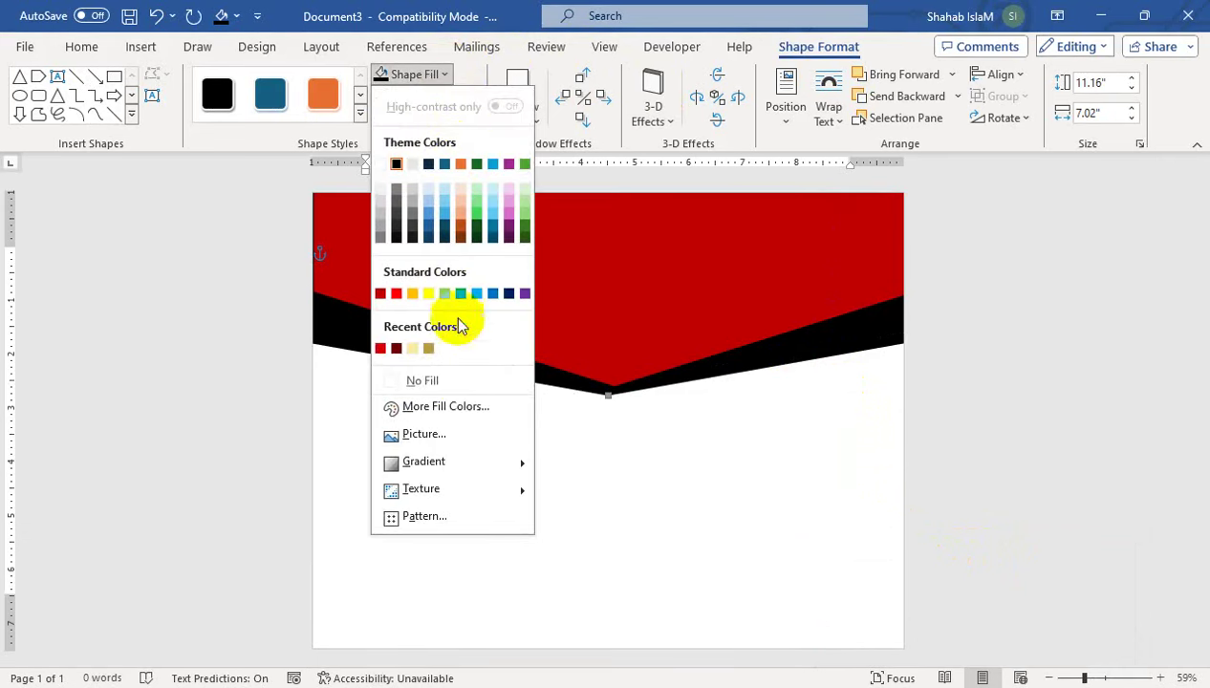
click(413, 350)
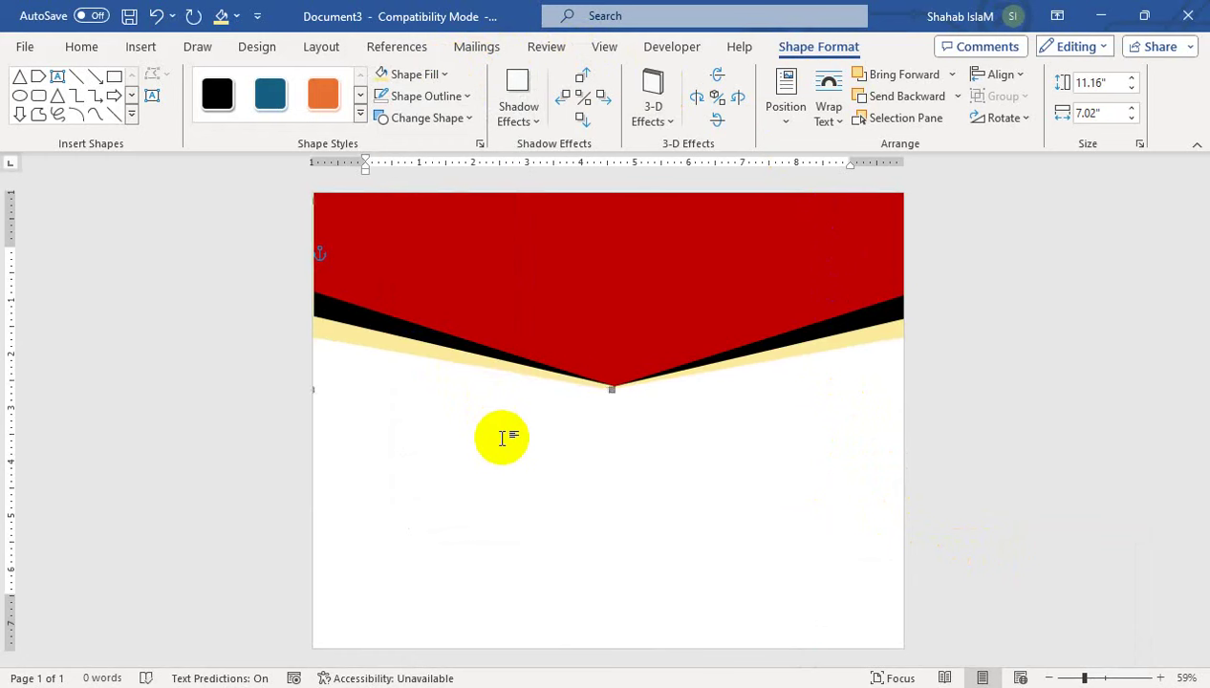
click(413, 74)
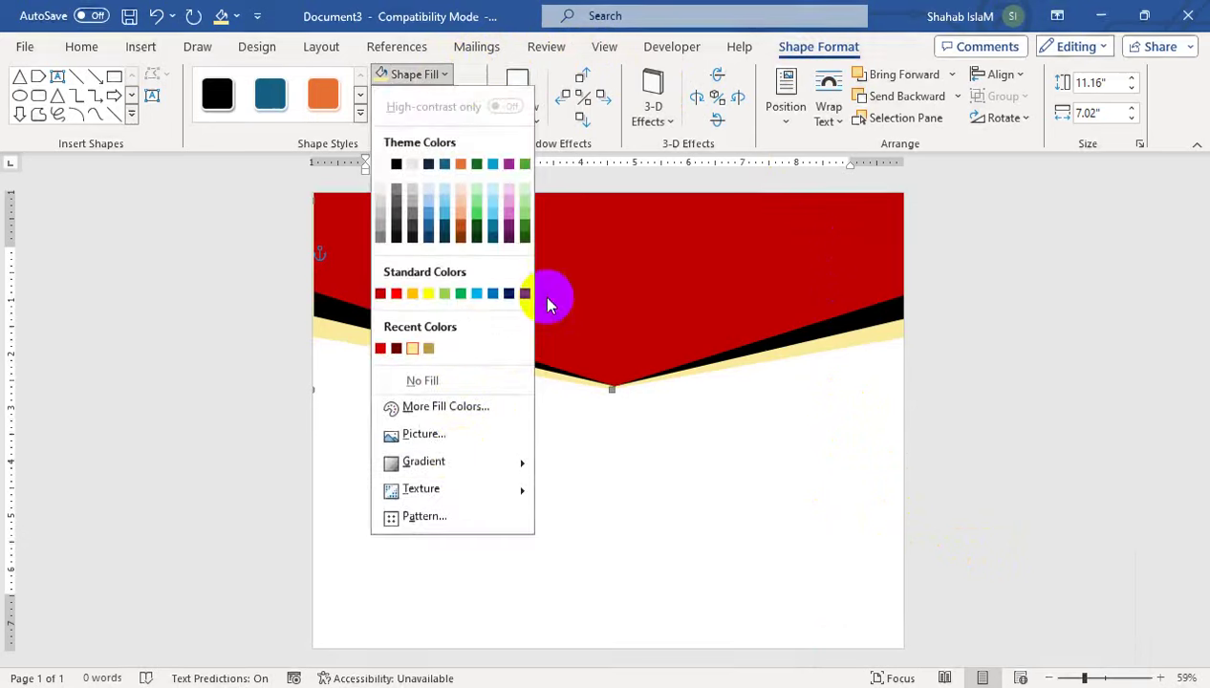
click(447, 406)
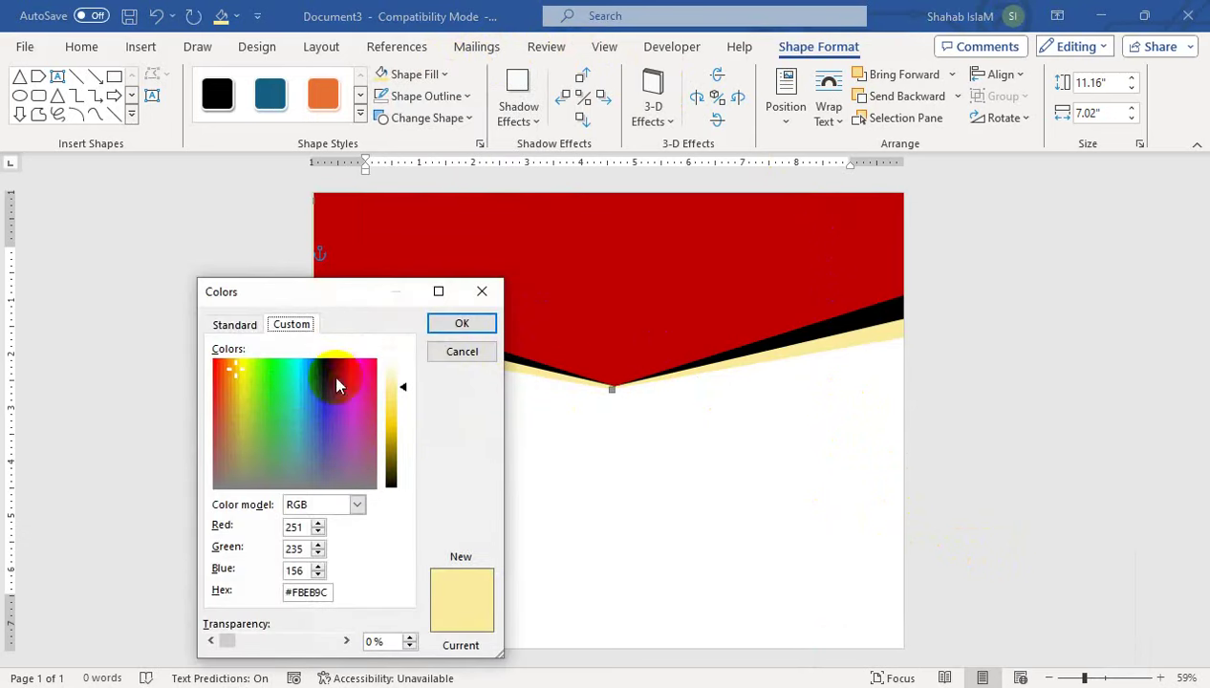
click(441, 368)
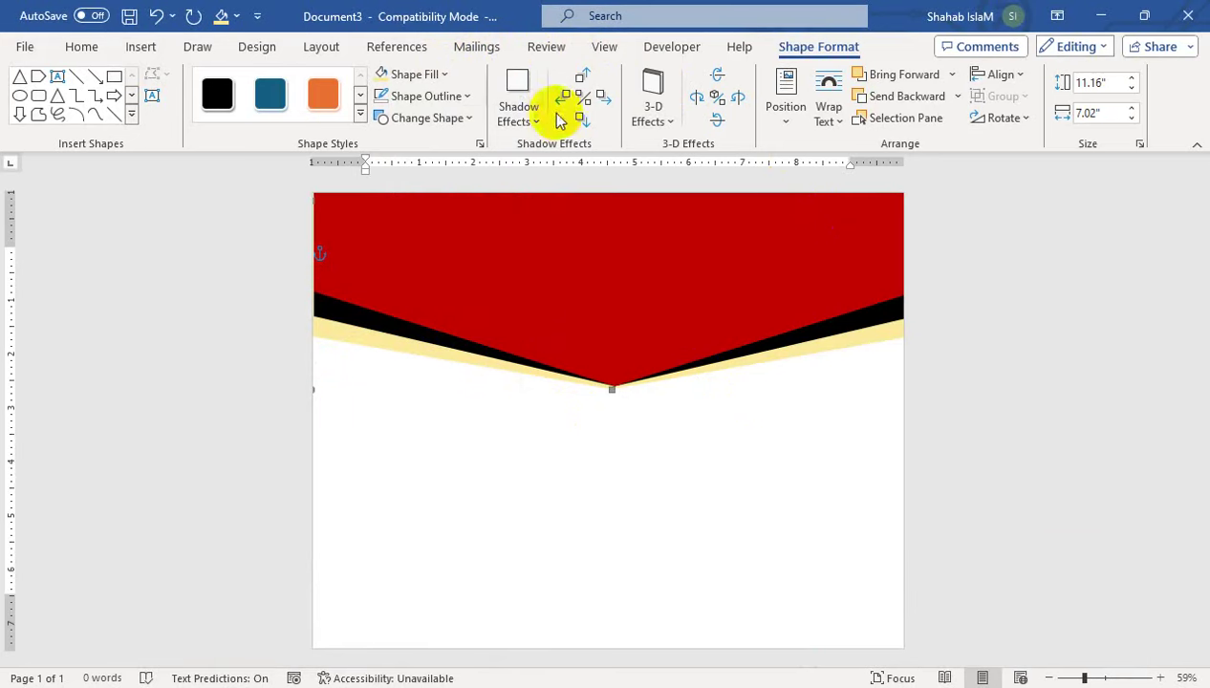
click(413, 73)
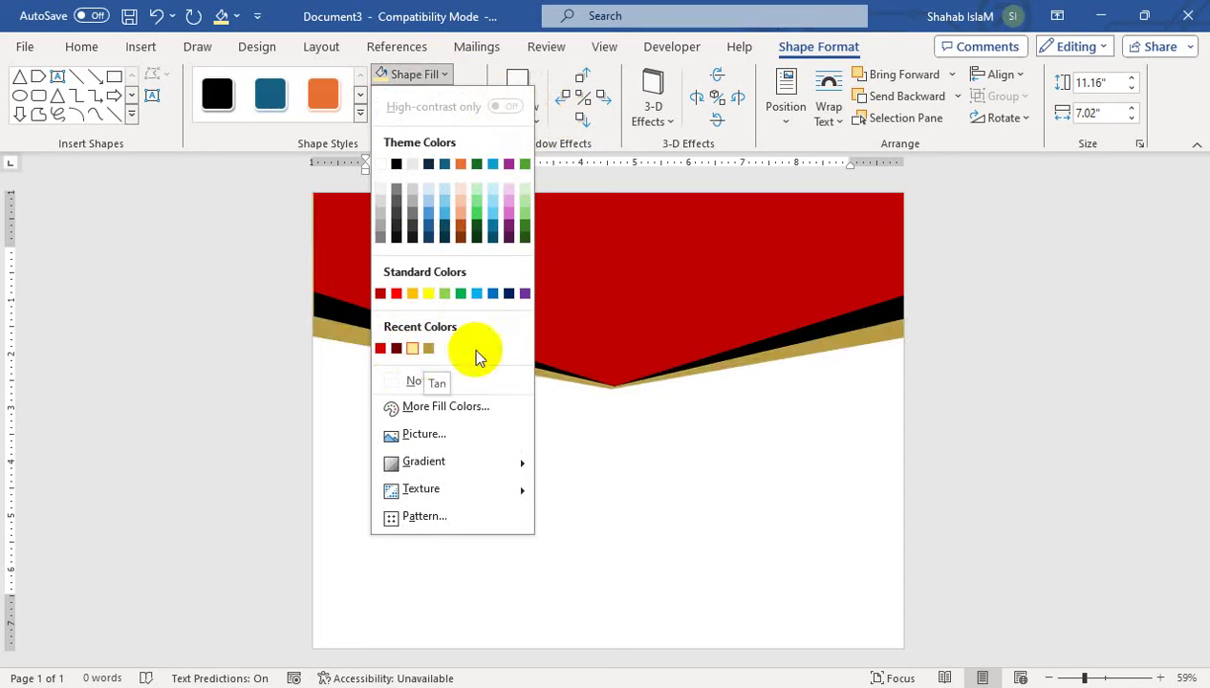
Give the lower band a two-colour gradient with gold as the second colour.
mouse_move(424, 462)
click(608, 663)
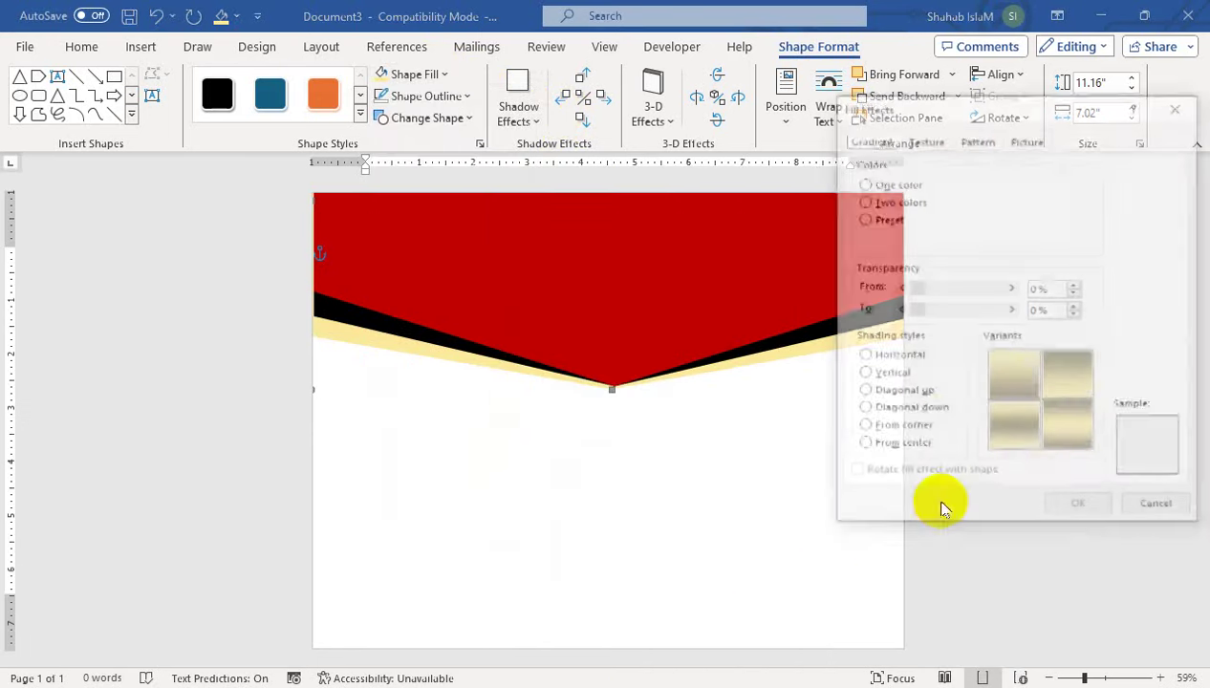
click(863, 200)
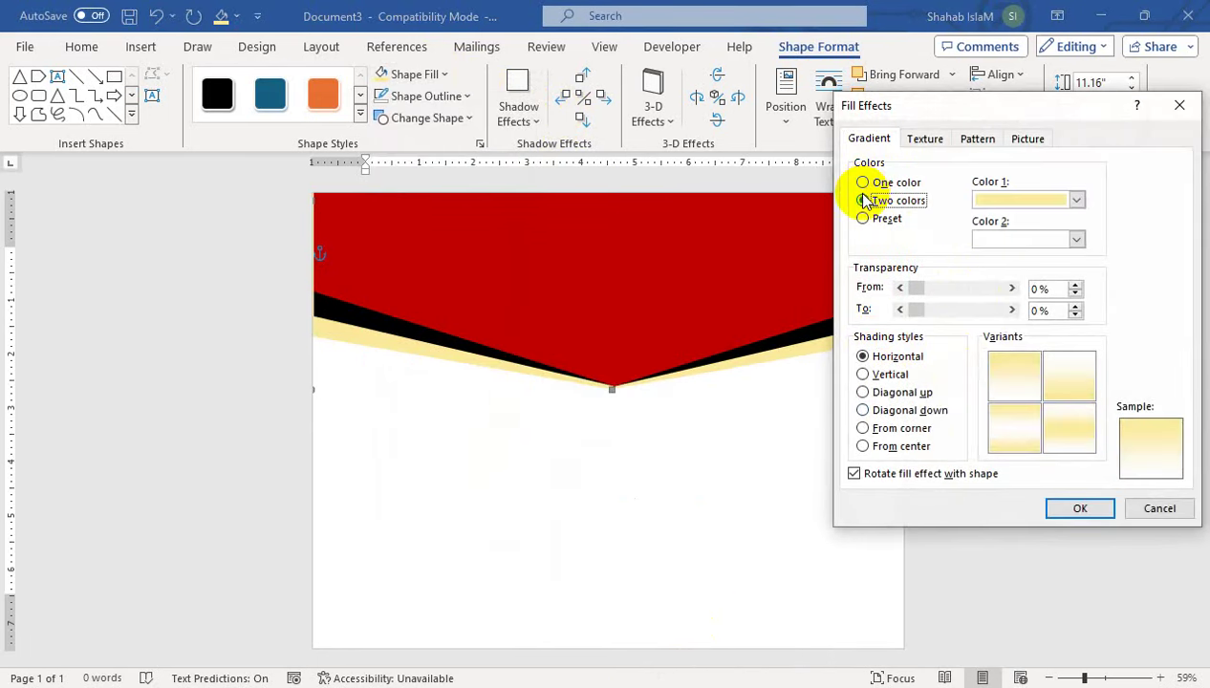
click(1077, 239)
click(1016, 470)
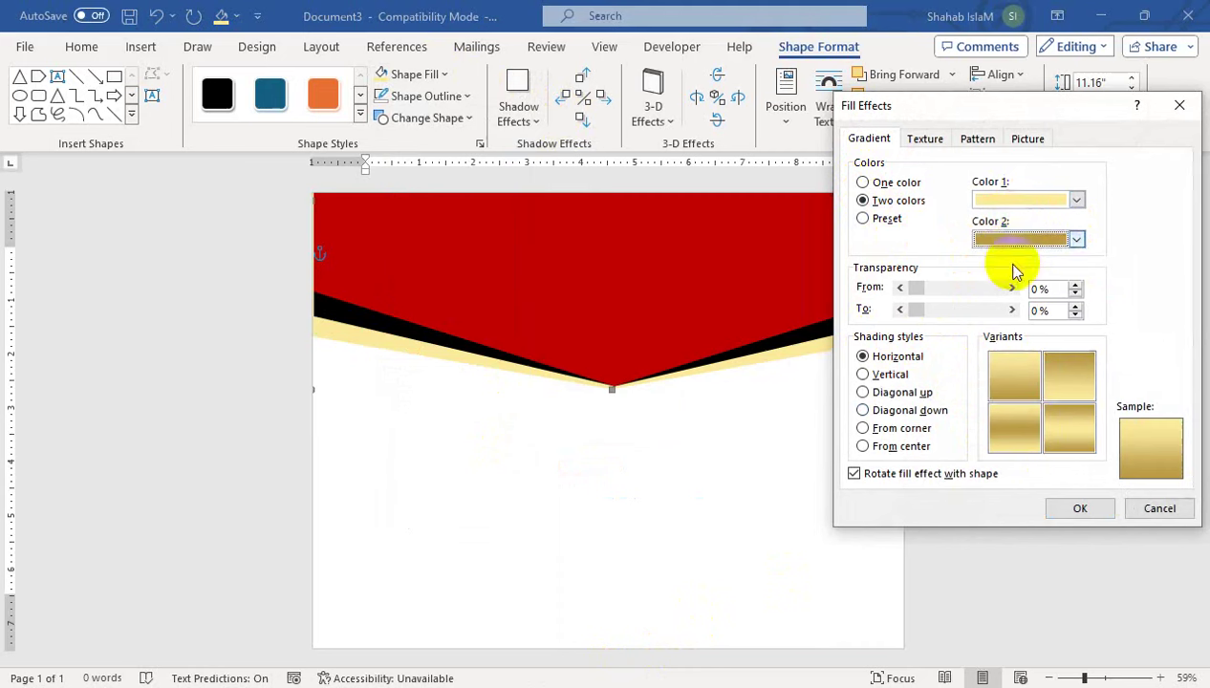
click(1056, 380)
click(1072, 426)
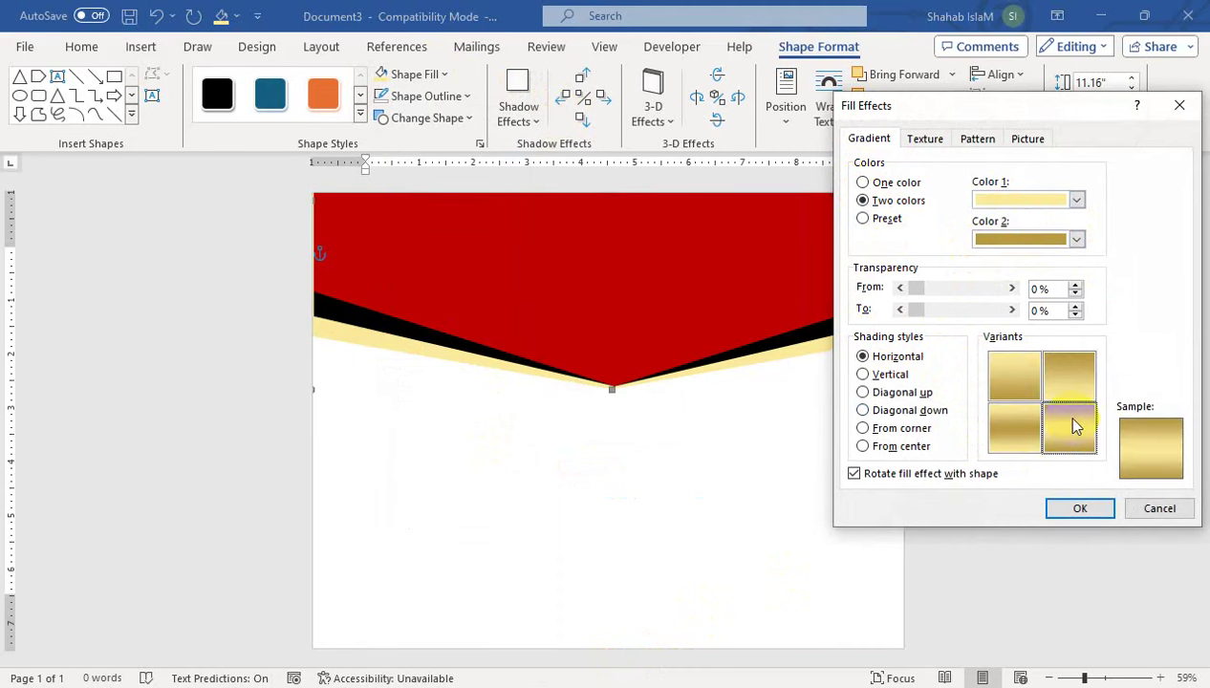
click(1016, 426)
click(1078, 508)
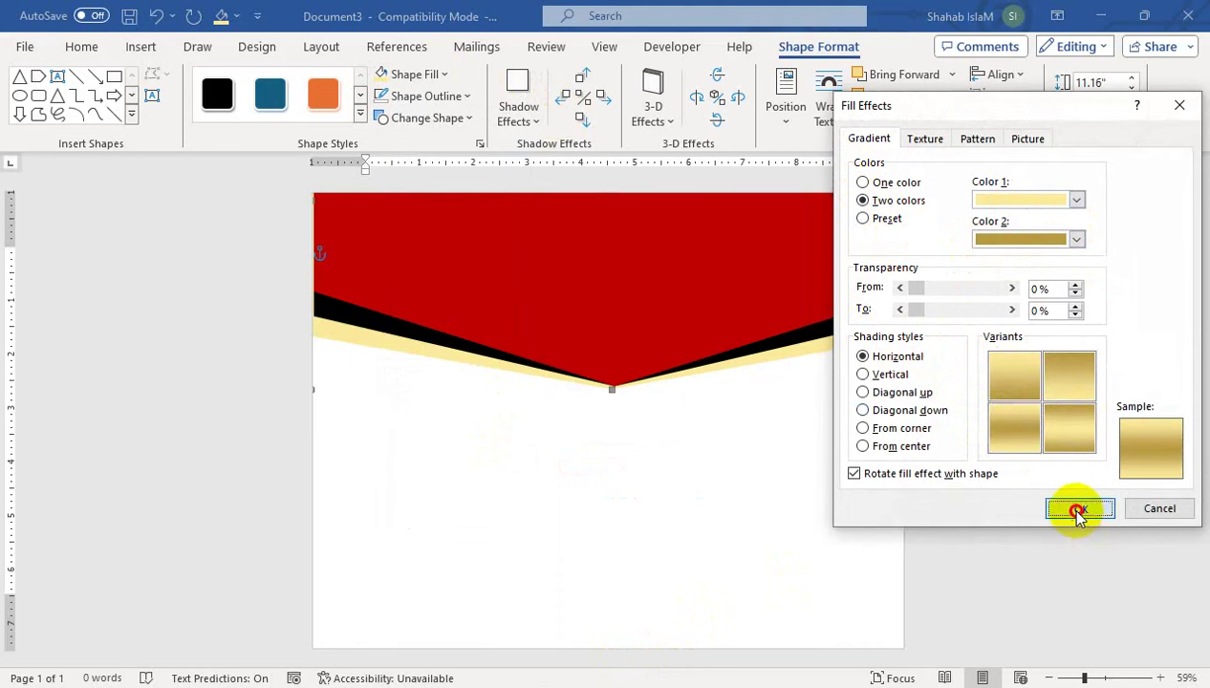
Nudge the red banner's bottom point slightly lower.
click(735, 481)
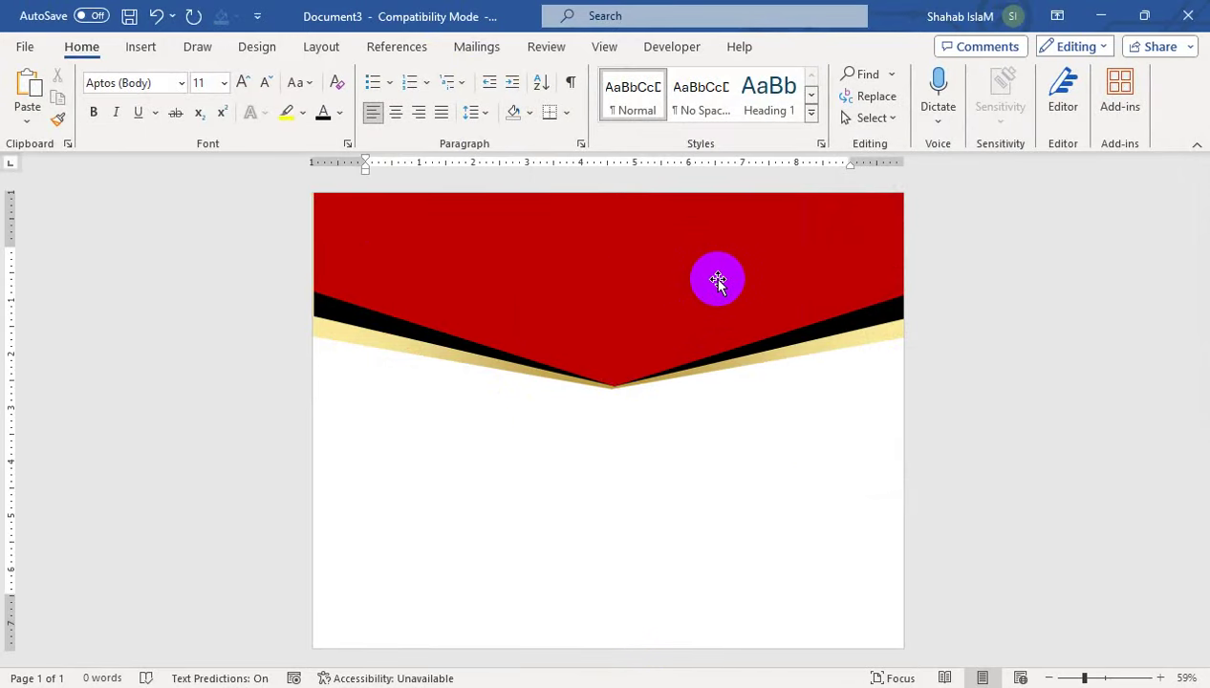
click(377, 243)
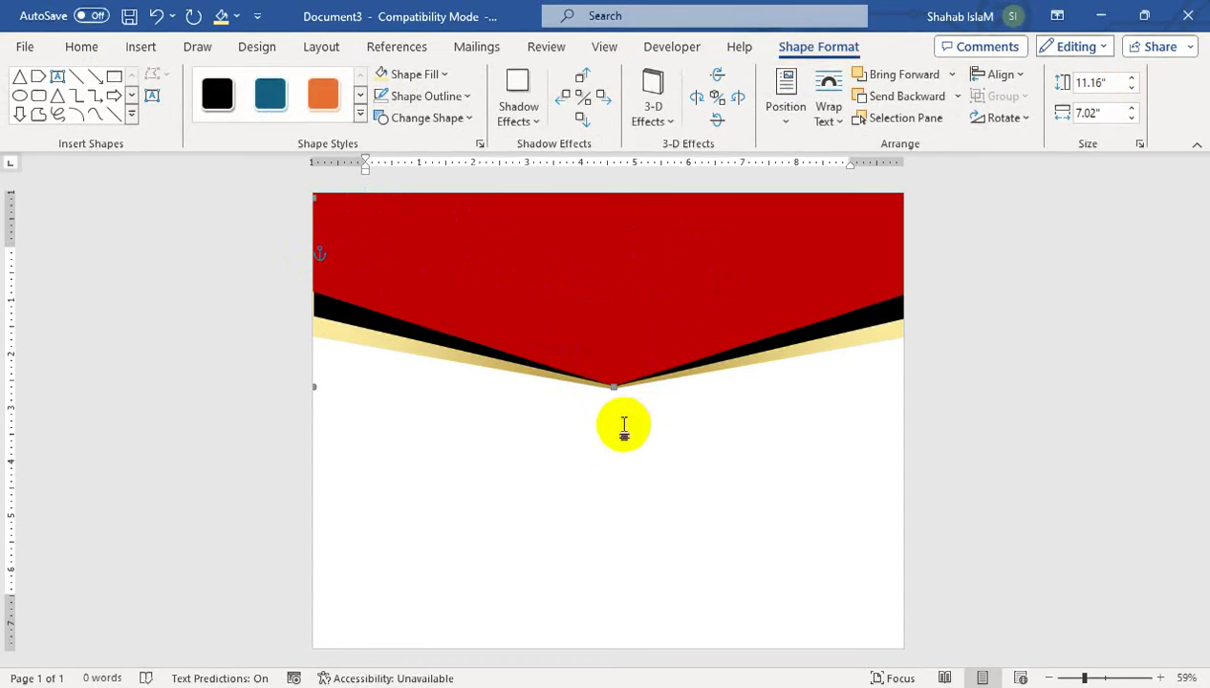
drag(600, 376, 614, 386)
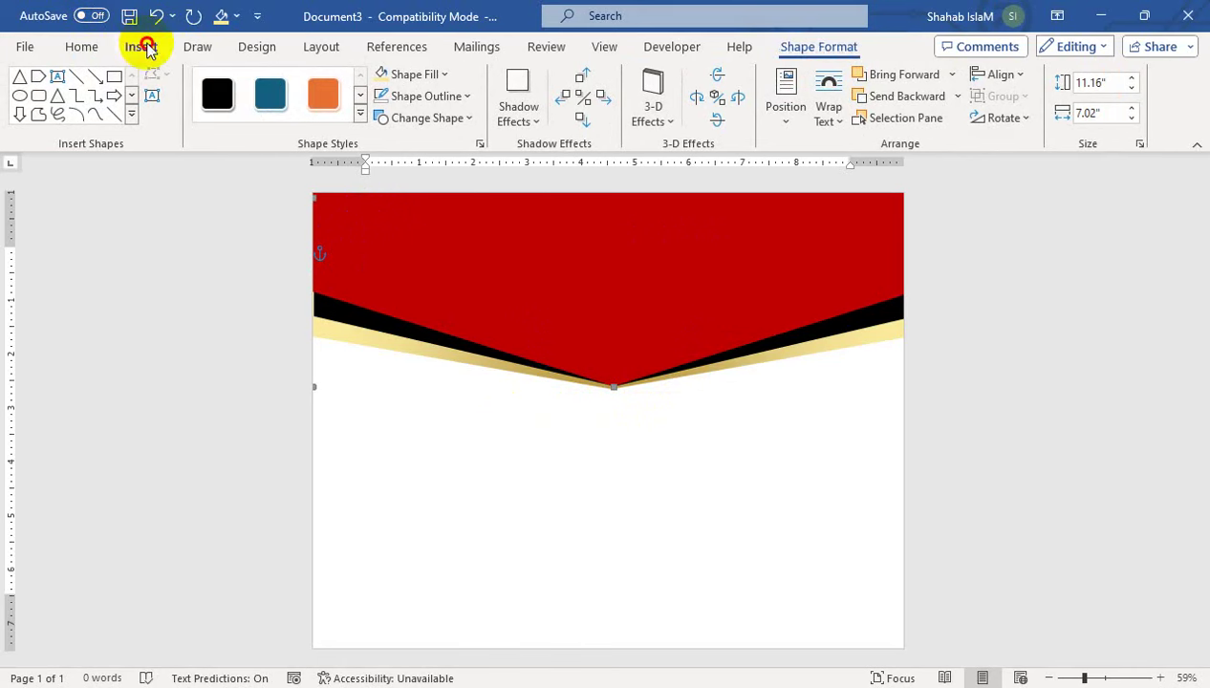
Insert the medal picture th (4).jpg in front of text, centred on the banner.
click(141, 46)
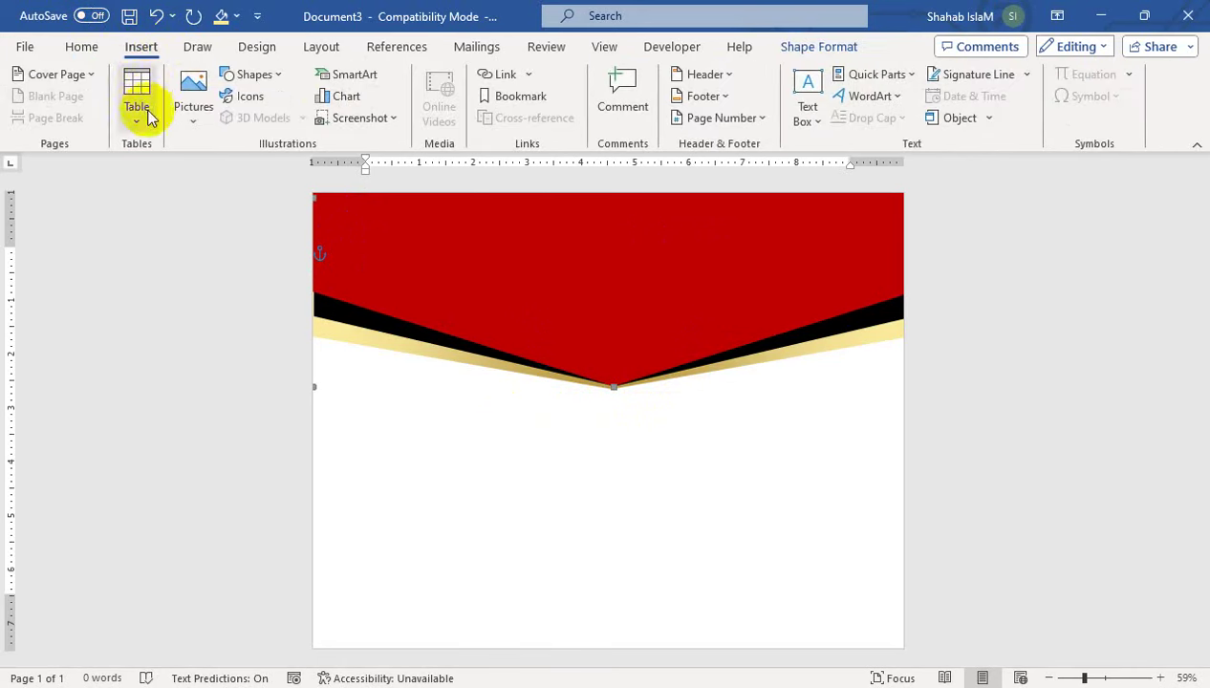
click(194, 125)
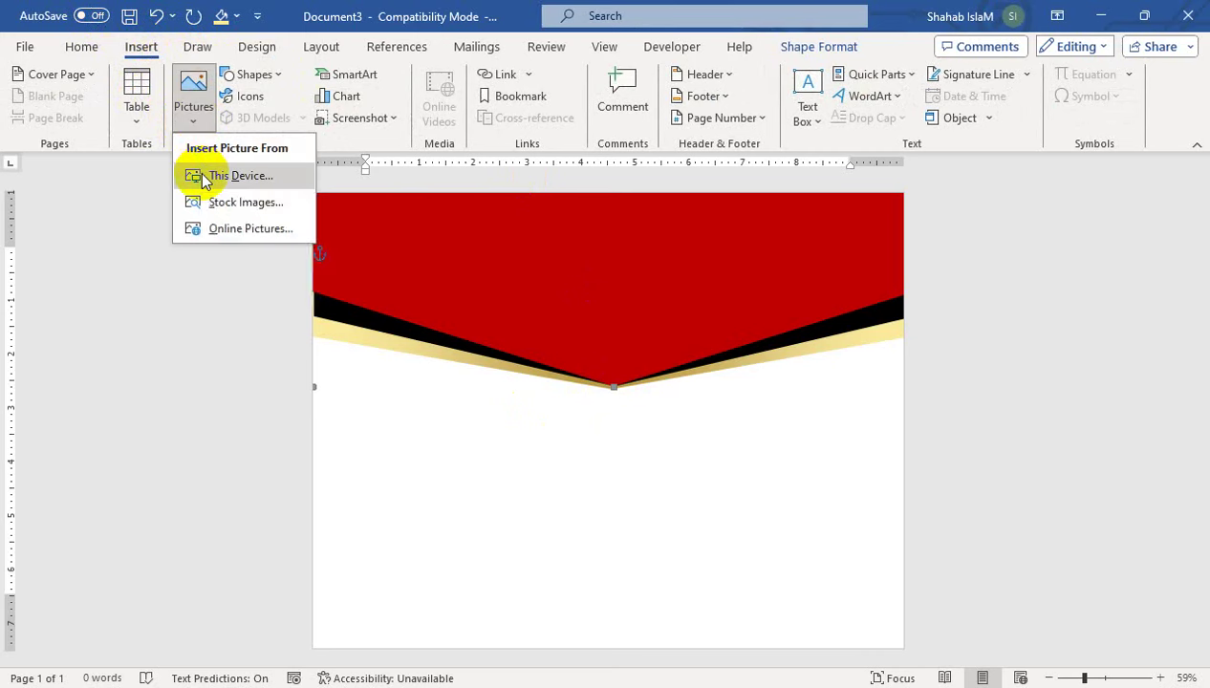
click(204, 178)
click(234, 301)
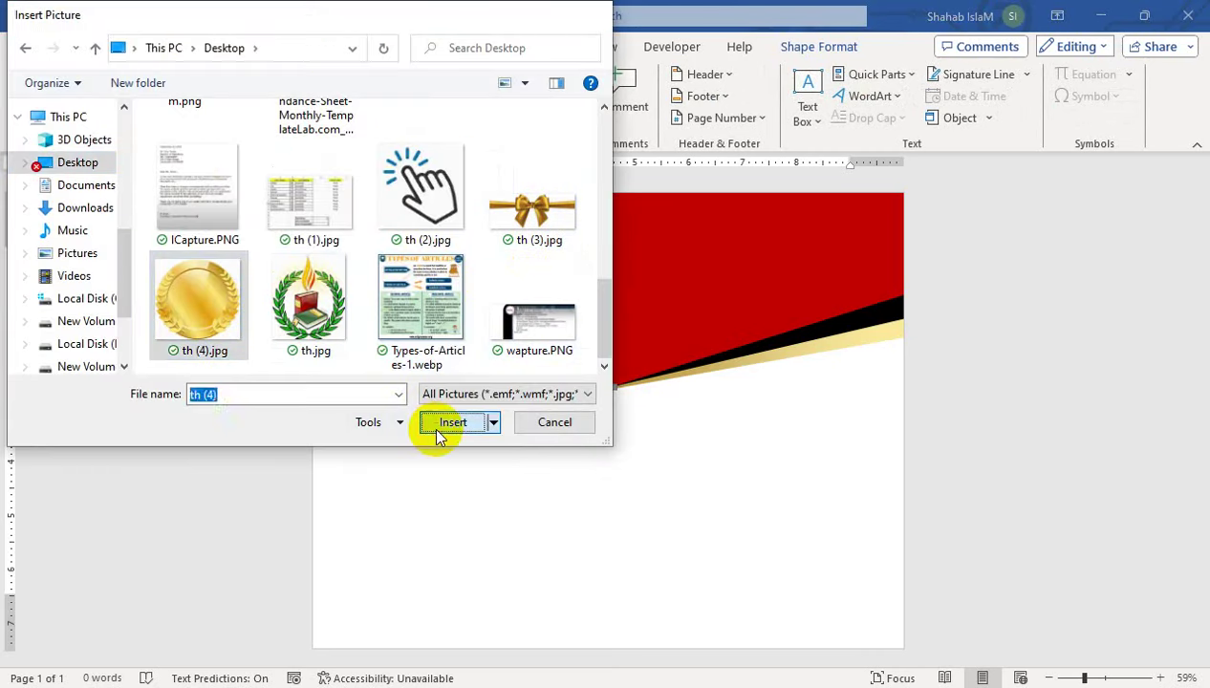
click(438, 424)
click(841, 129)
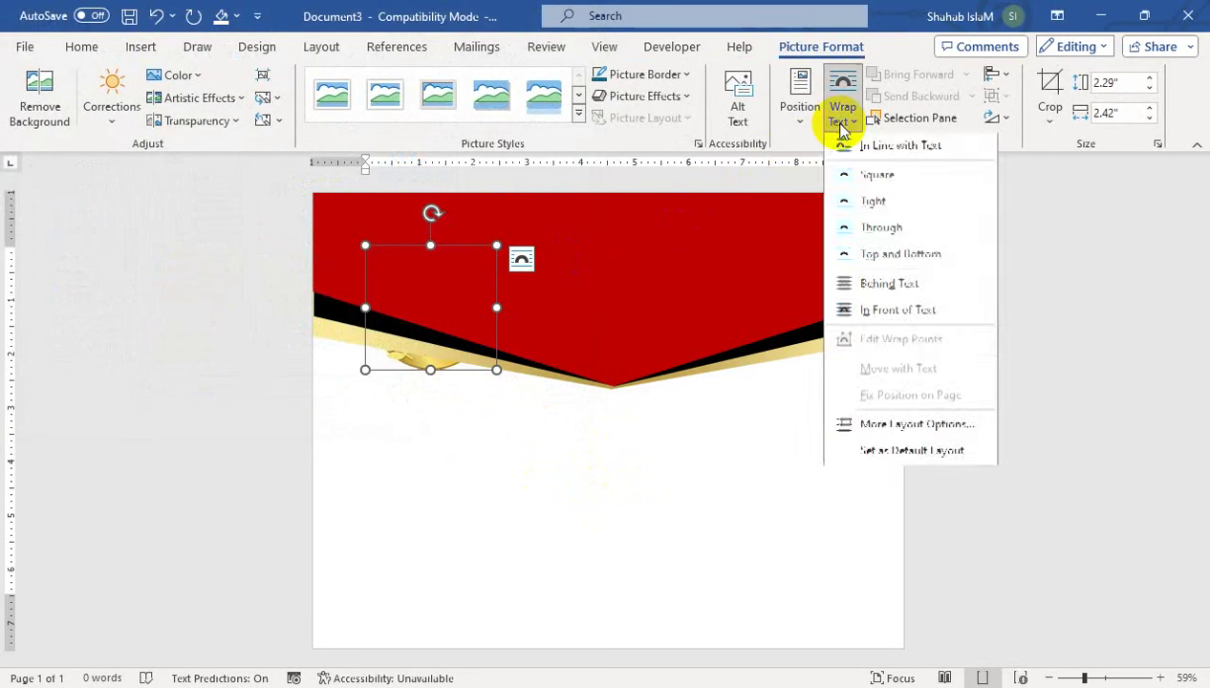
click(886, 313)
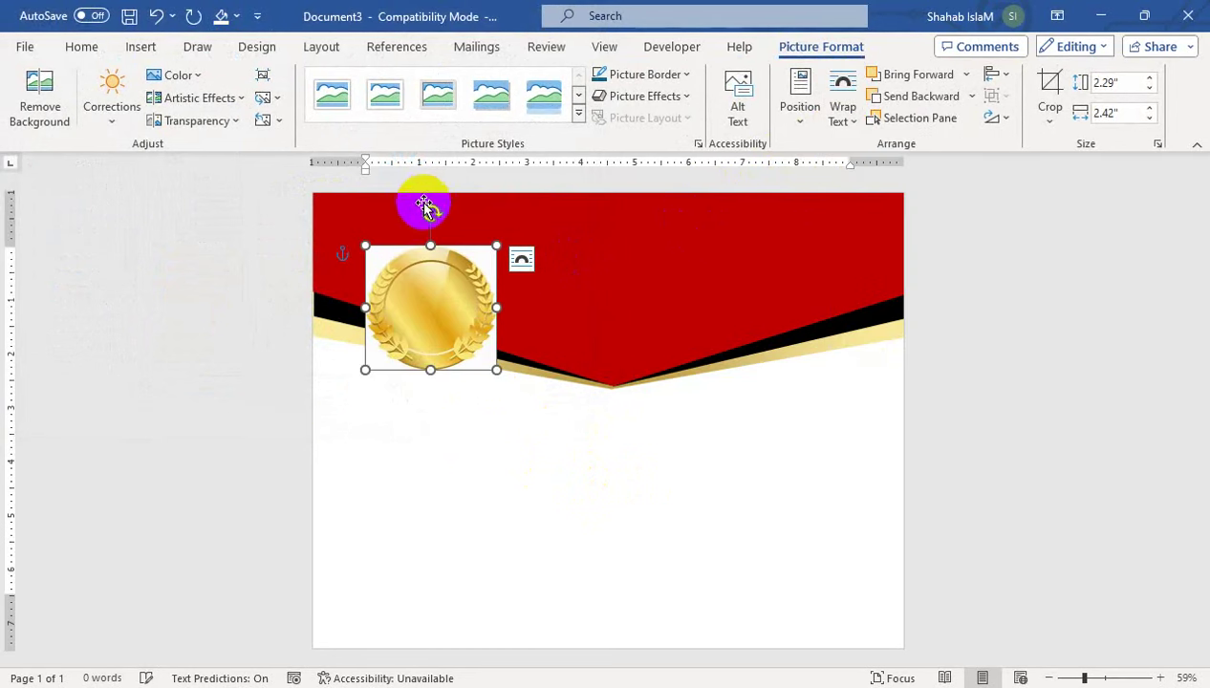
mouse_move(425, 277)
mouse_down()
mouse_move(614, 354)
mouse_move(612, 343)
mouse_up()
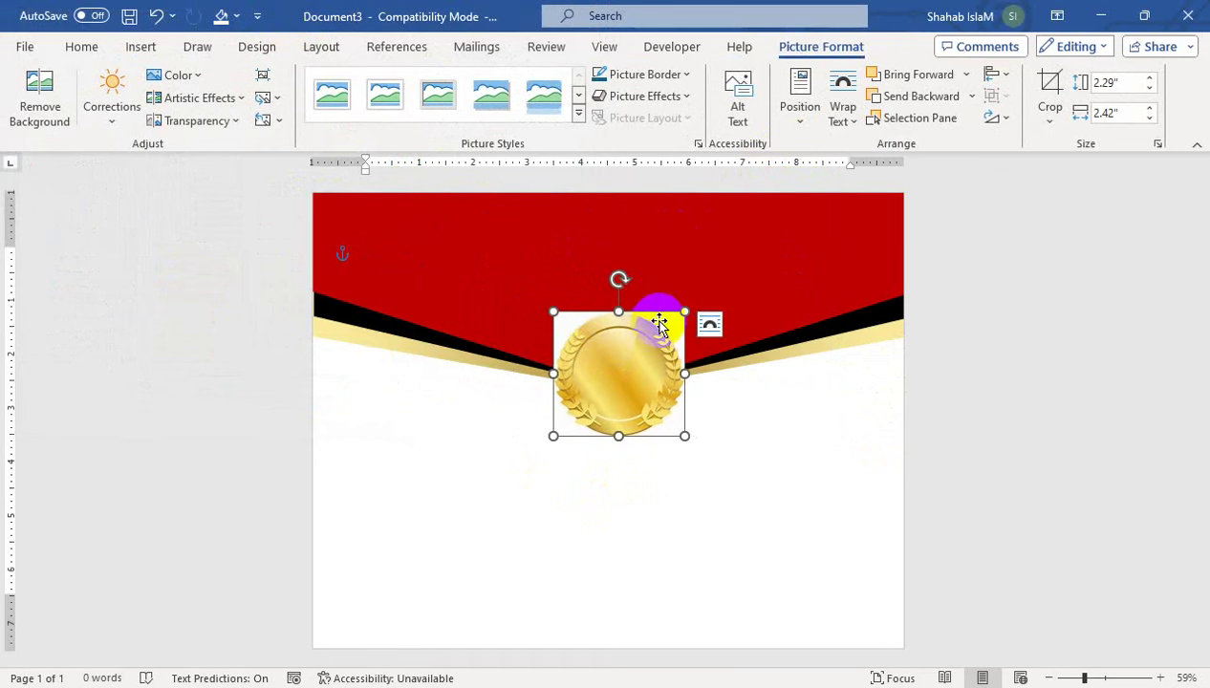
Make the medal's white background transparent.
click(197, 77)
mouse_move(220, 507)
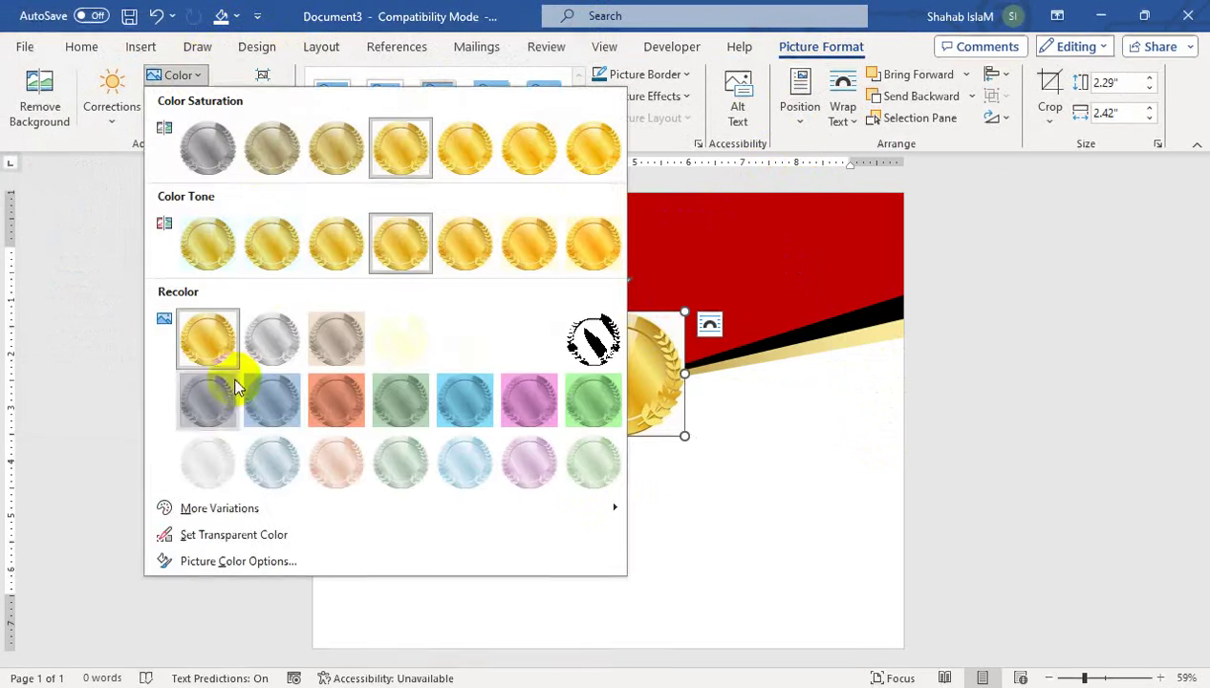
click(196, 536)
click(571, 328)
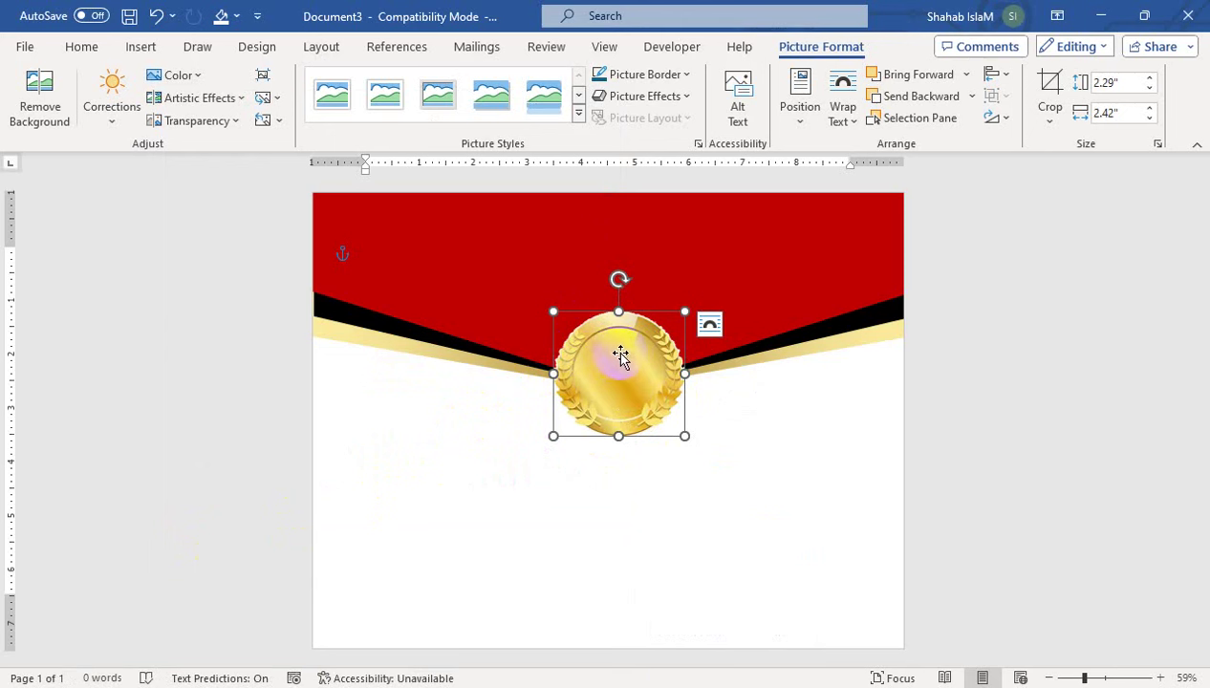
Add a centred '2024' text box on the medal's lower half.
click(142, 46)
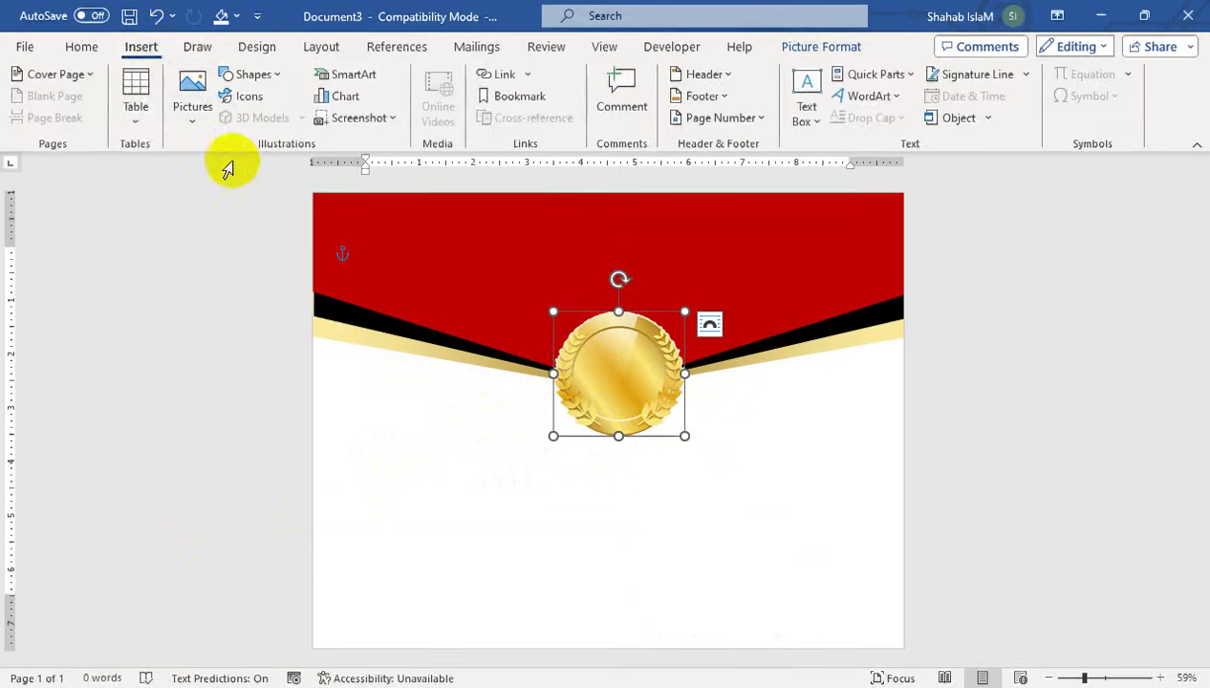
click(253, 74)
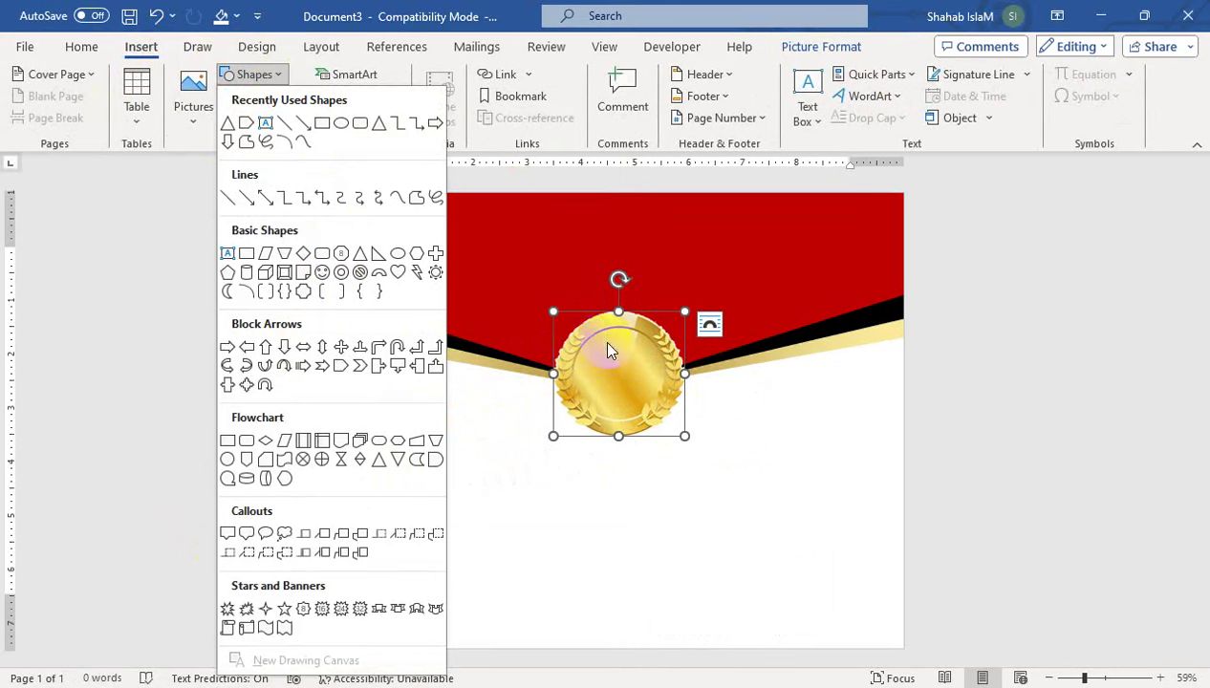
click(265, 126)
drag(577, 347, 660, 388)
text(4)
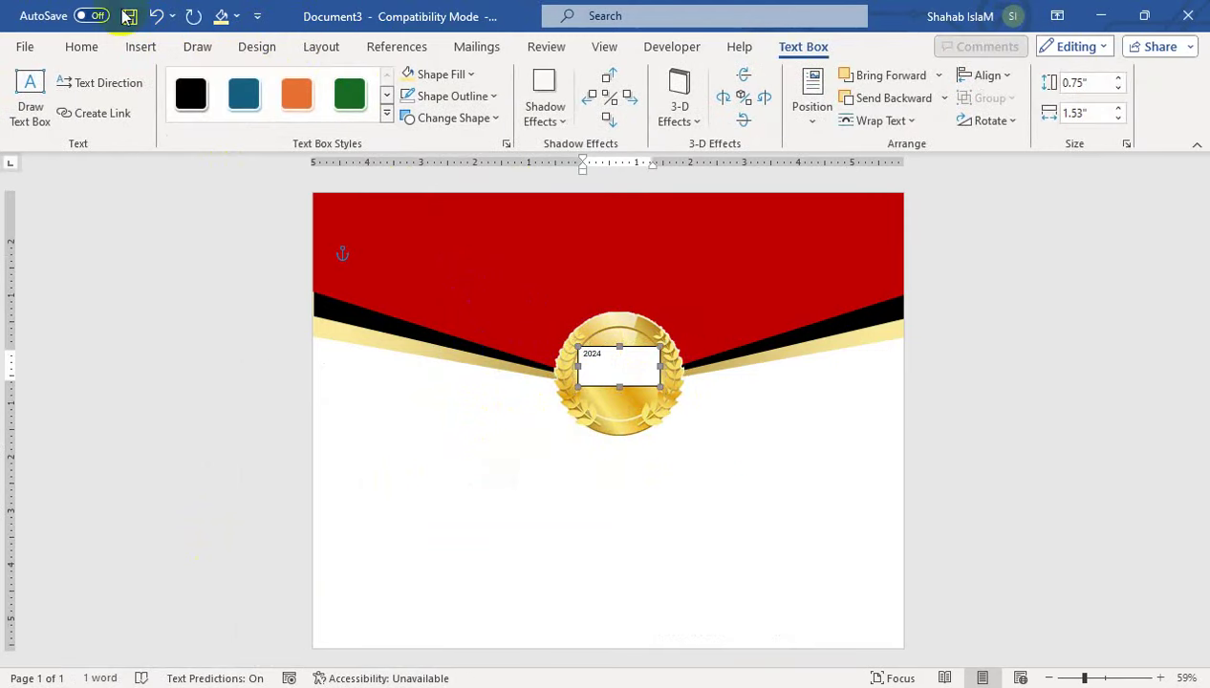
click(82, 46)
click(396, 112)
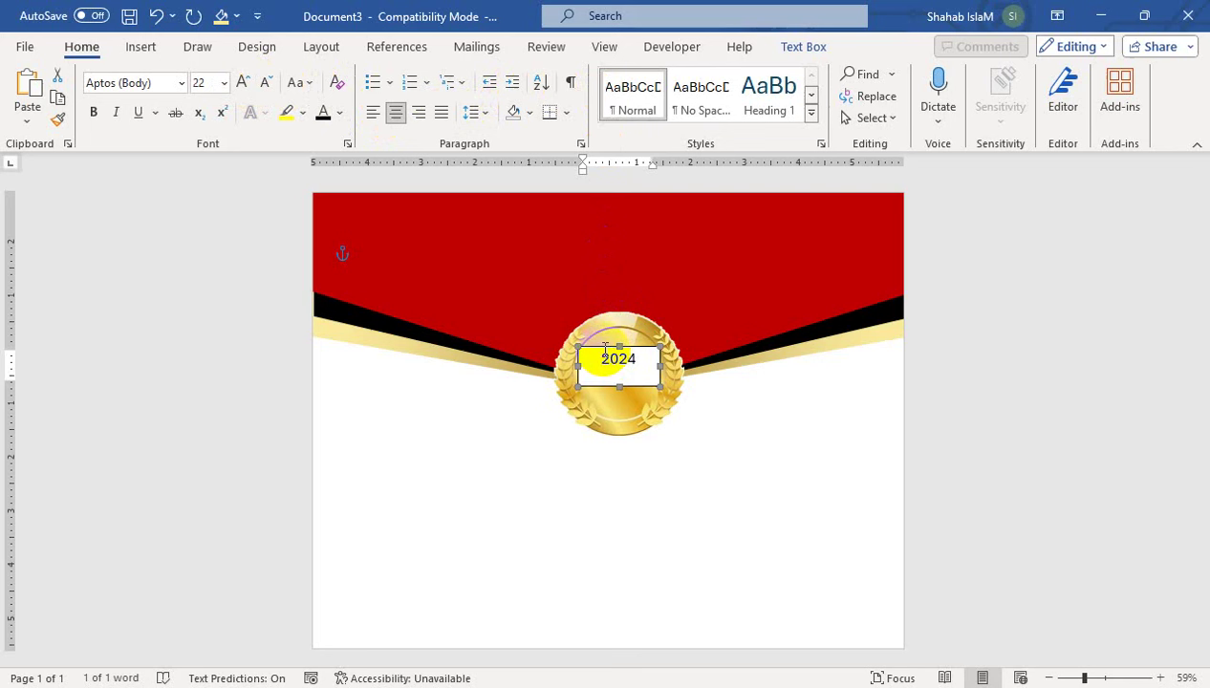
drag(608, 346, 616, 382)
click(793, 50)
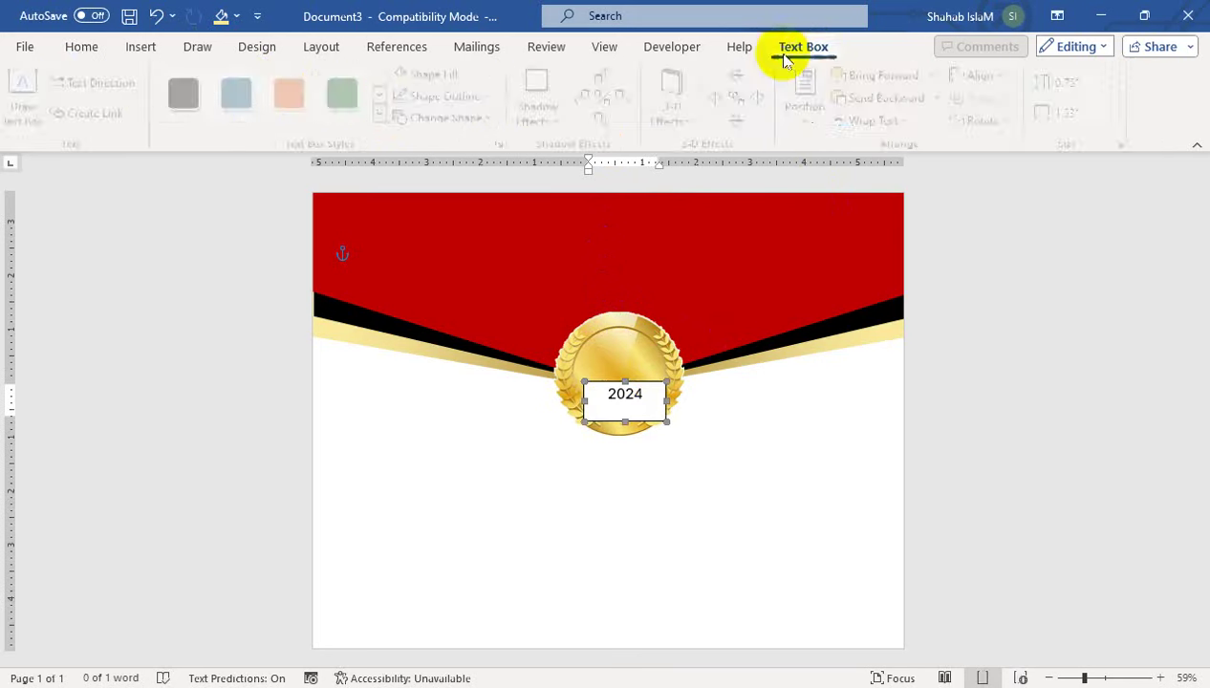
Remove the 2024 box's fill and outline and re-centre its text.
click(457, 74)
click(457, 374)
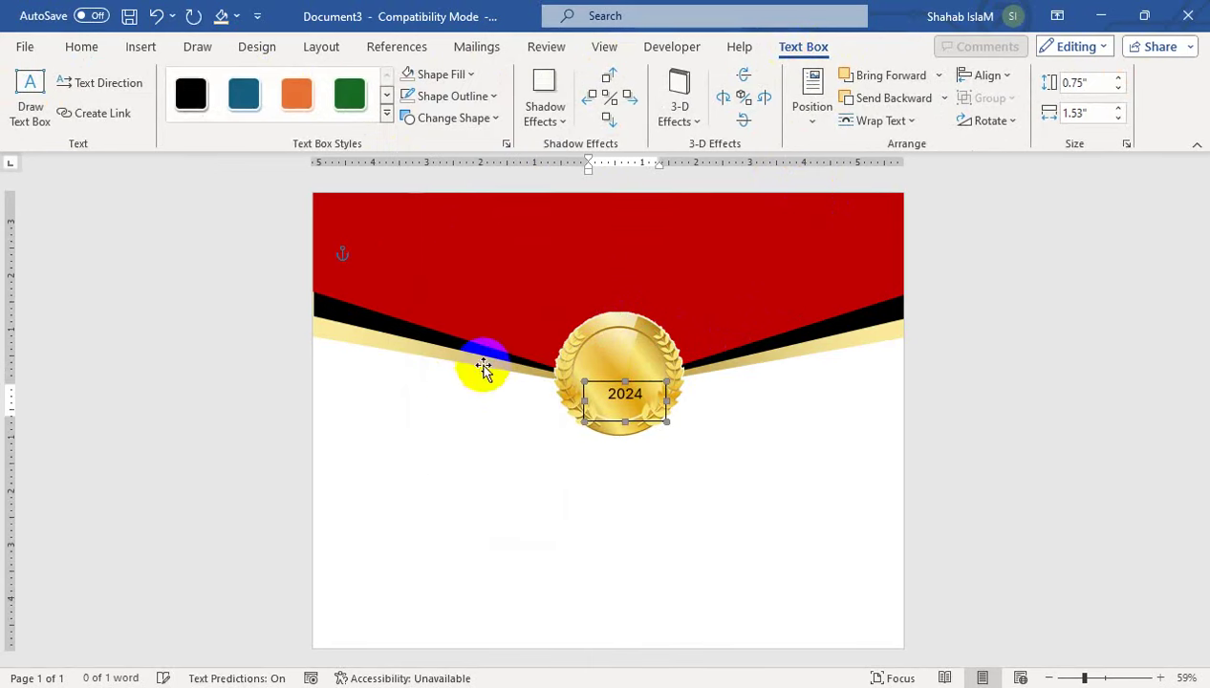
click(449, 96)
click(421, 405)
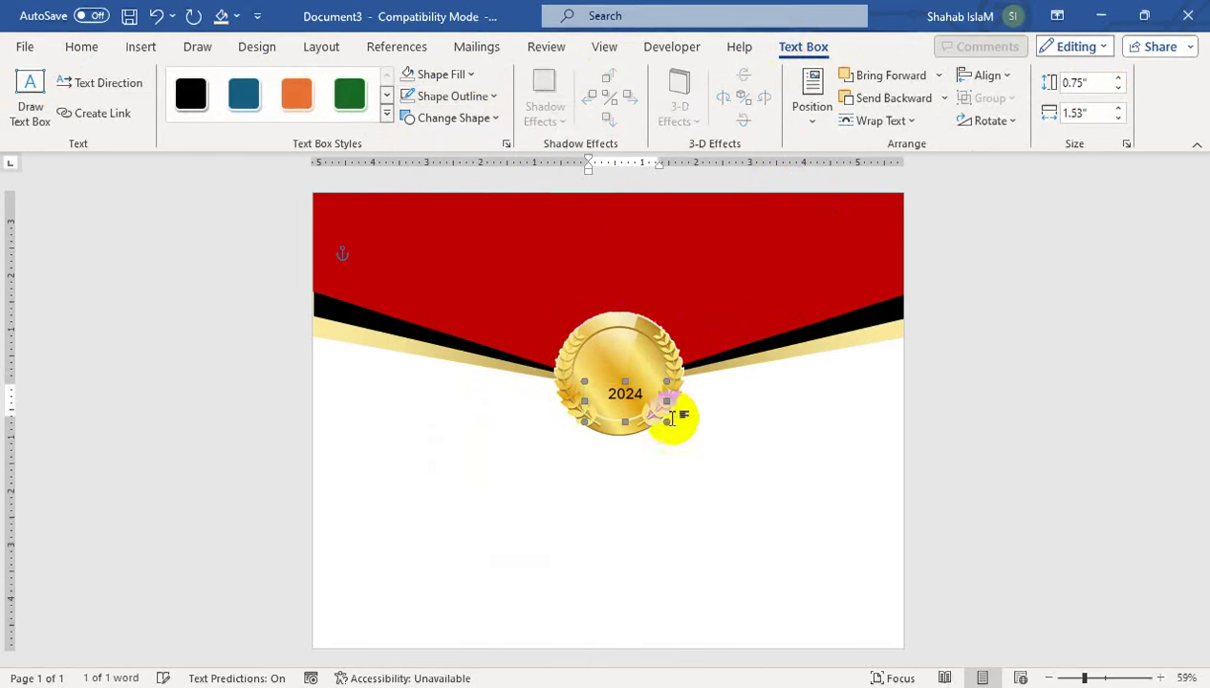
click(726, 434)
click(613, 379)
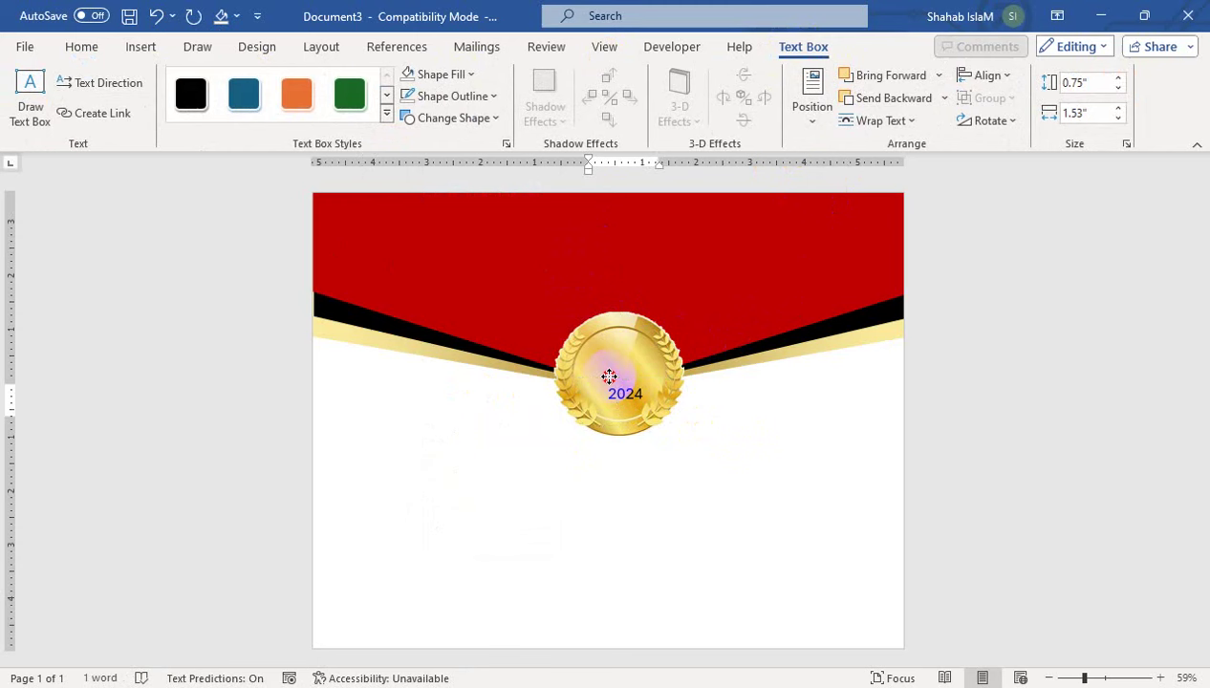
key(ctrl+e)
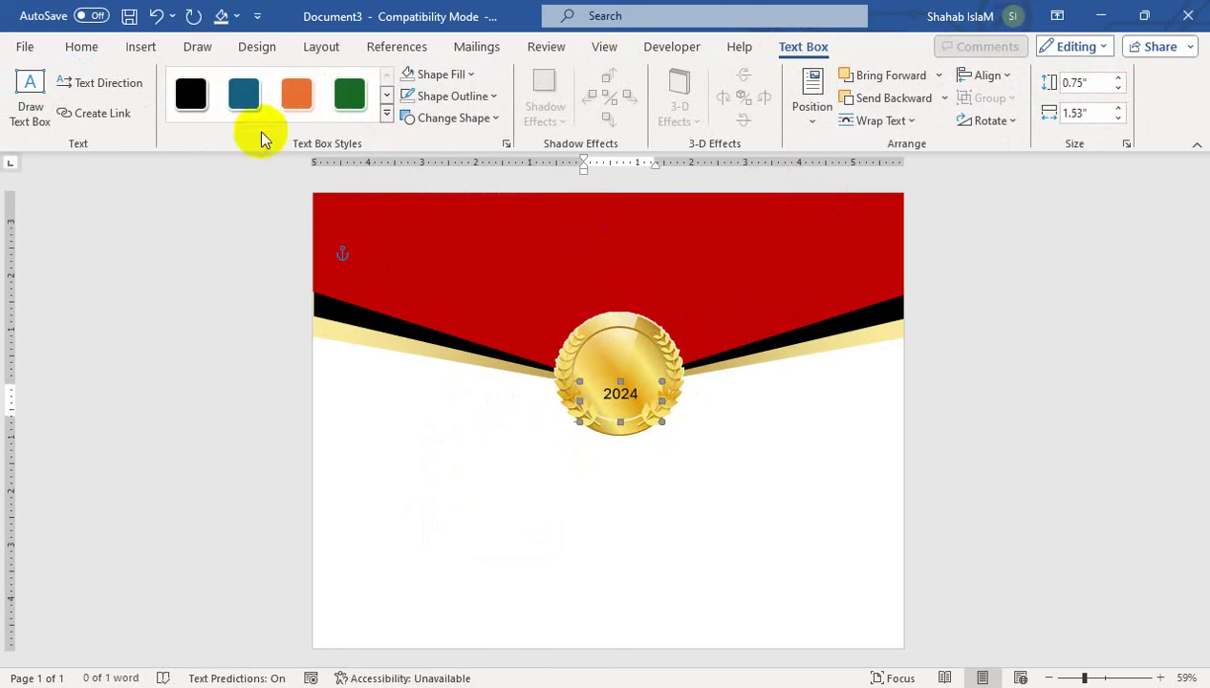
click(82, 46)
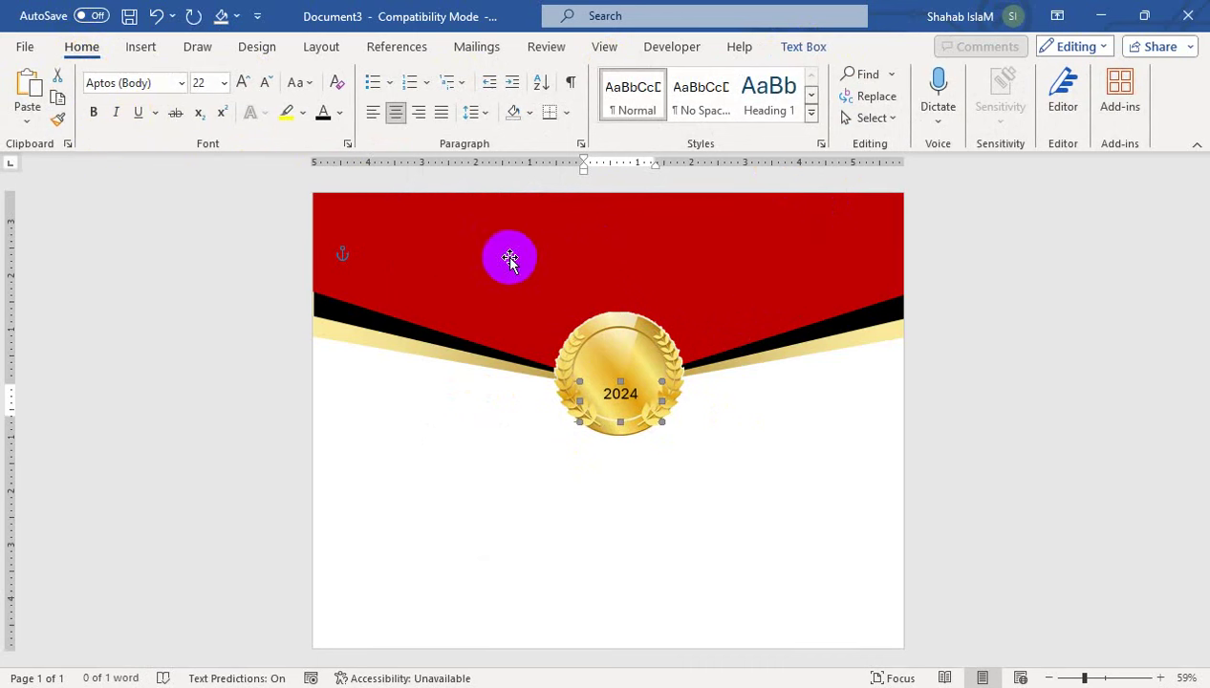
Add a 'Best Award' text box above 2024 with no fill and no outline.
click(136, 46)
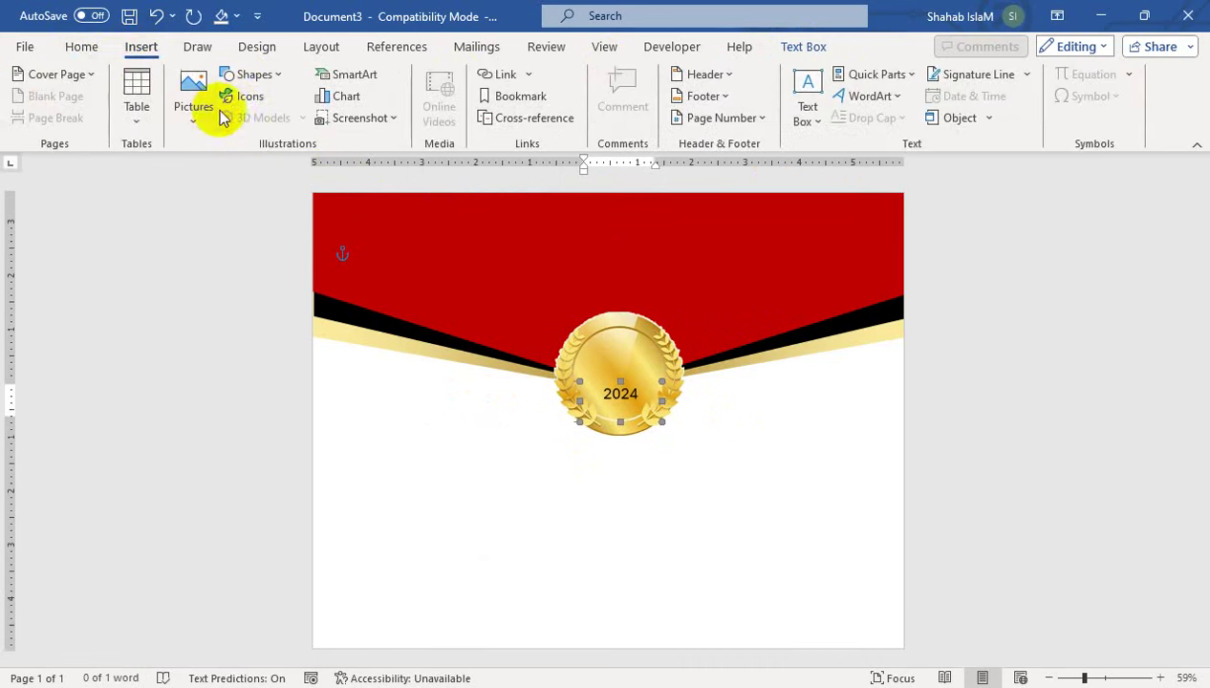
click(258, 74)
click(268, 121)
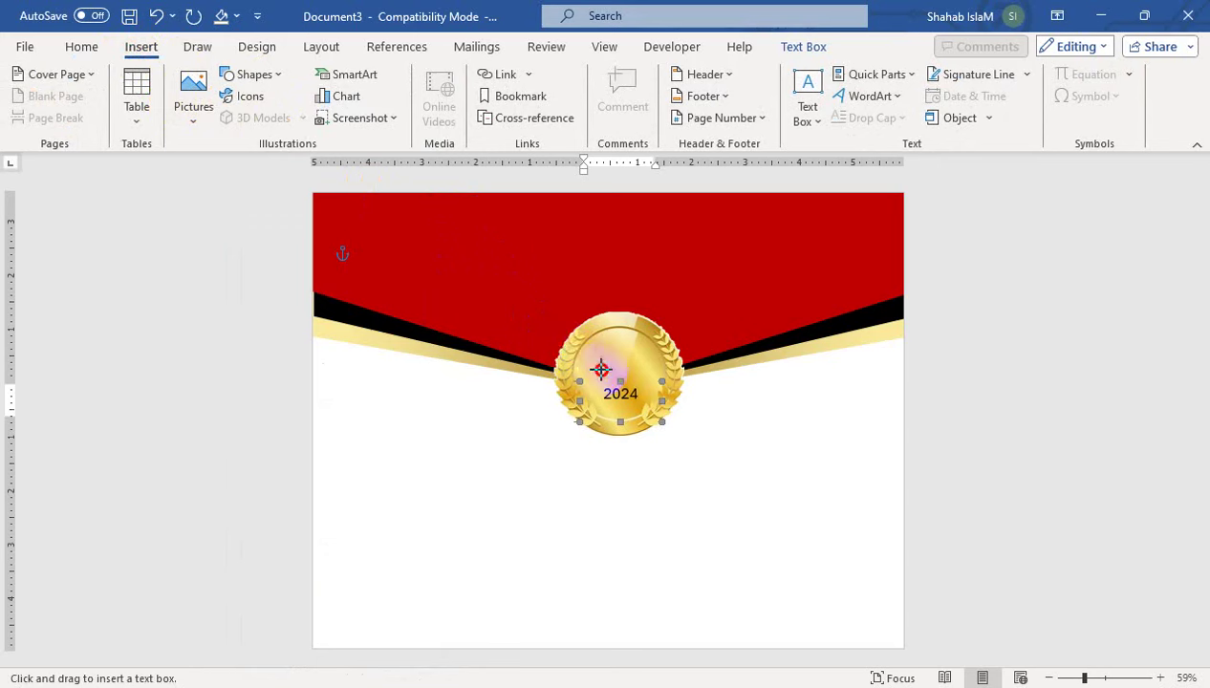
drag(561, 353, 673, 382)
text(Best Award)
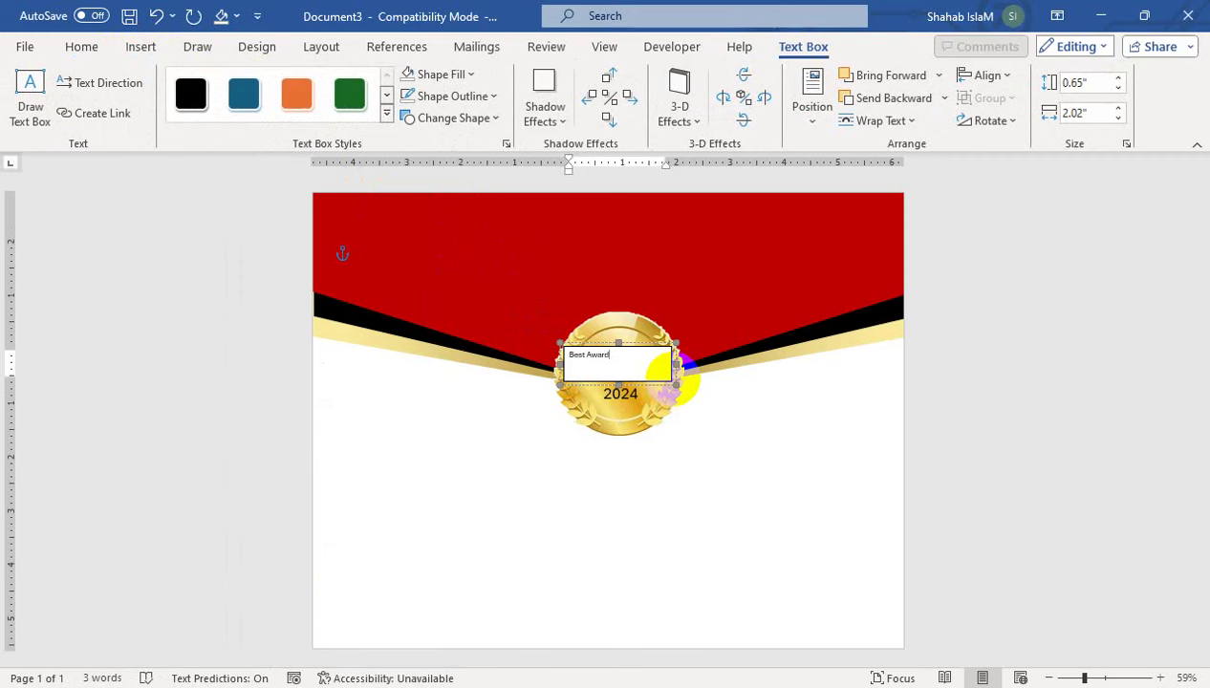
click(610, 345)
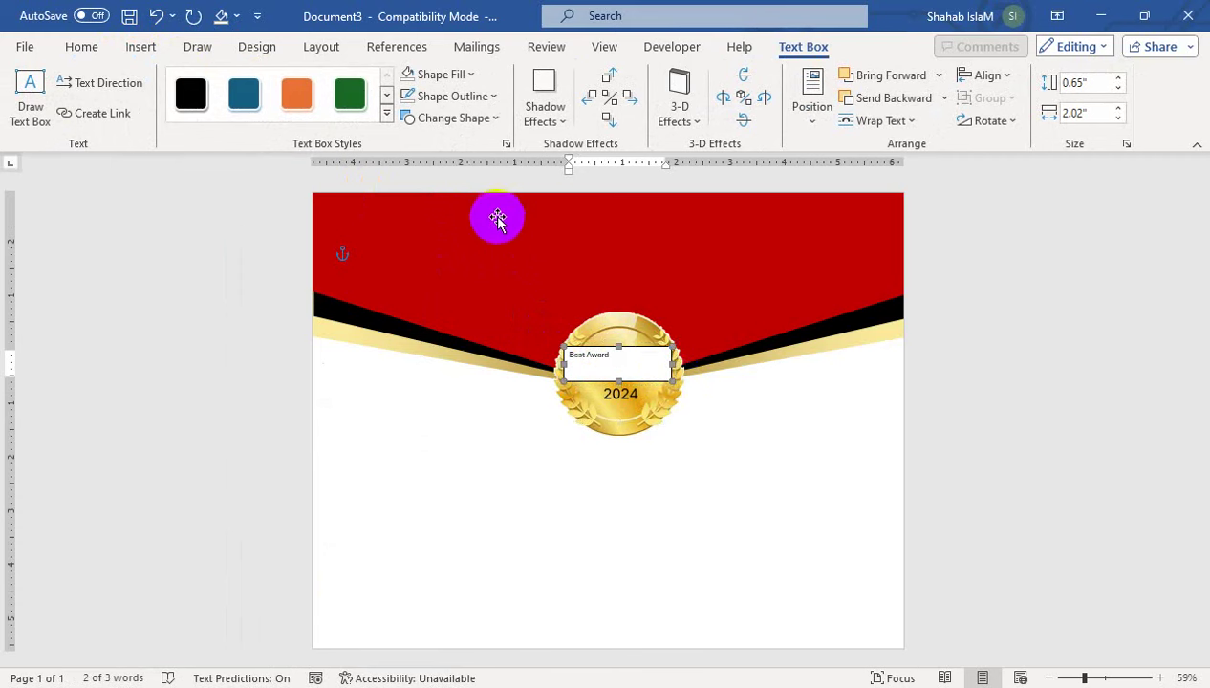
click(442, 75)
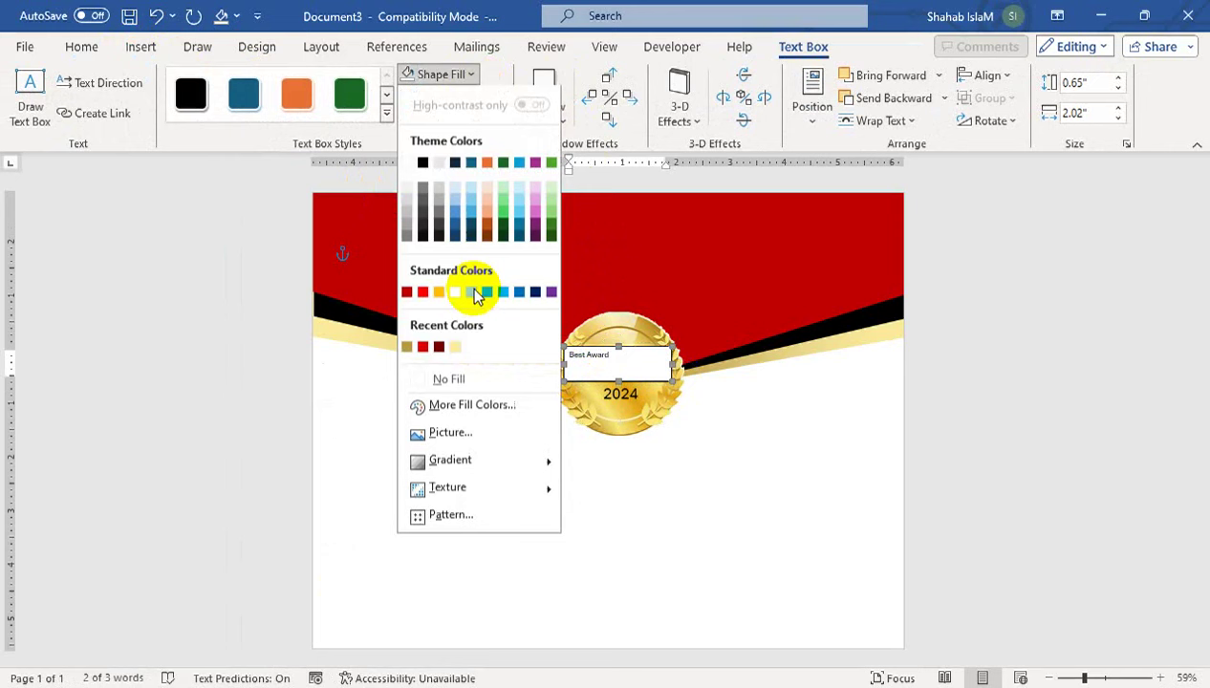
click(448, 380)
click(452, 95)
click(403, 409)
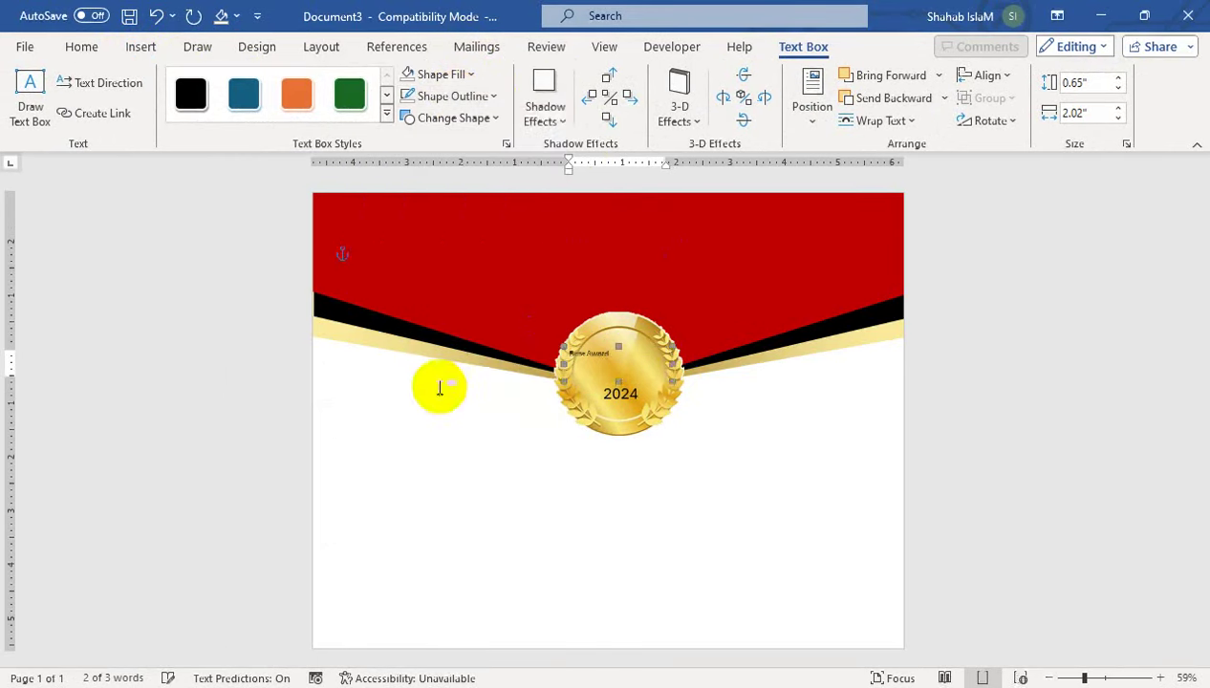
Make 'Best Award' bold and non-italic, then nudge it left into place.
click(95, 56)
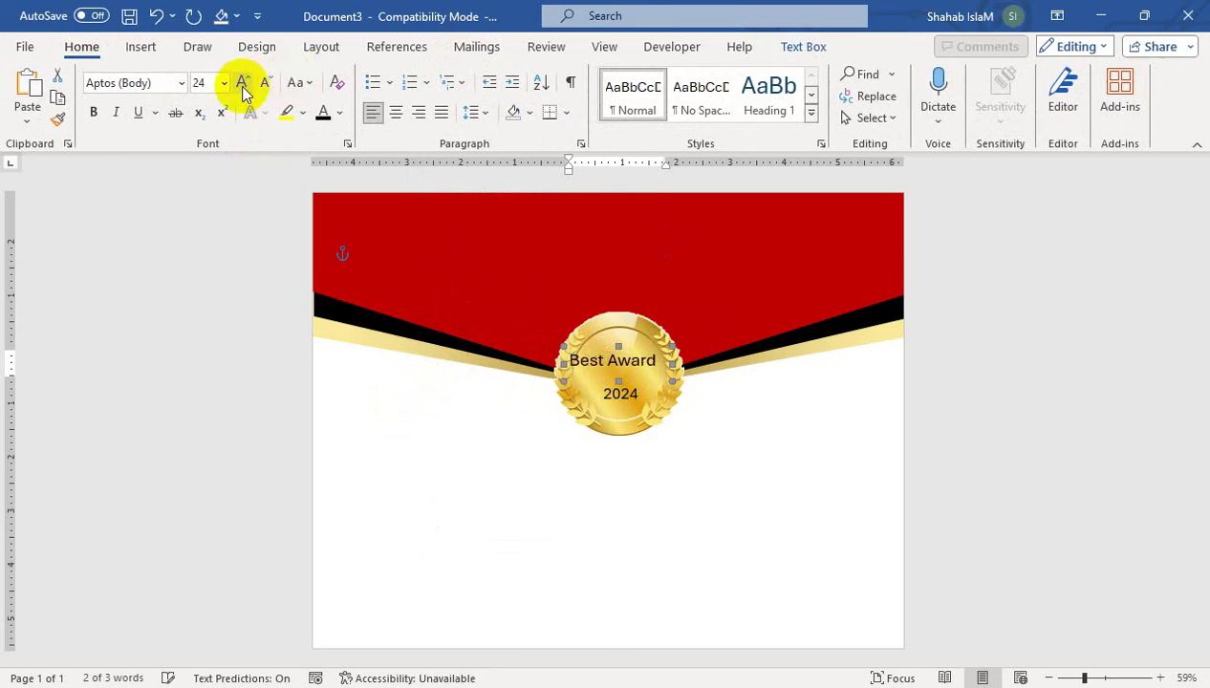
click(102, 115)
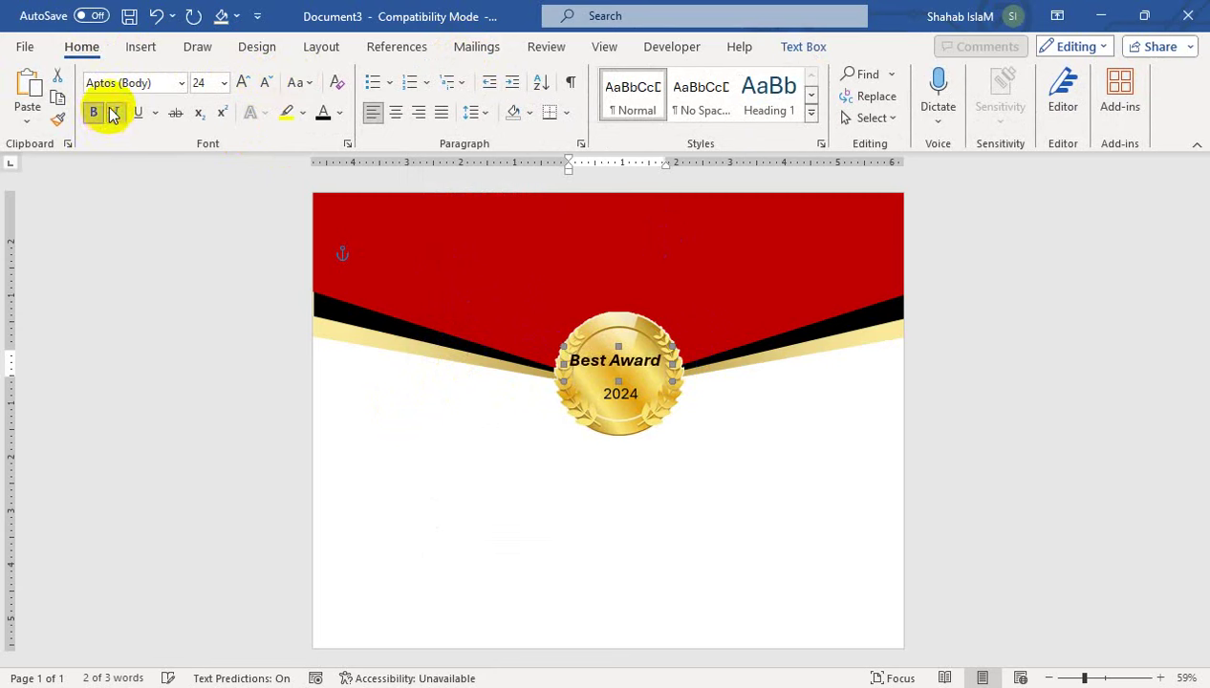
click(114, 114)
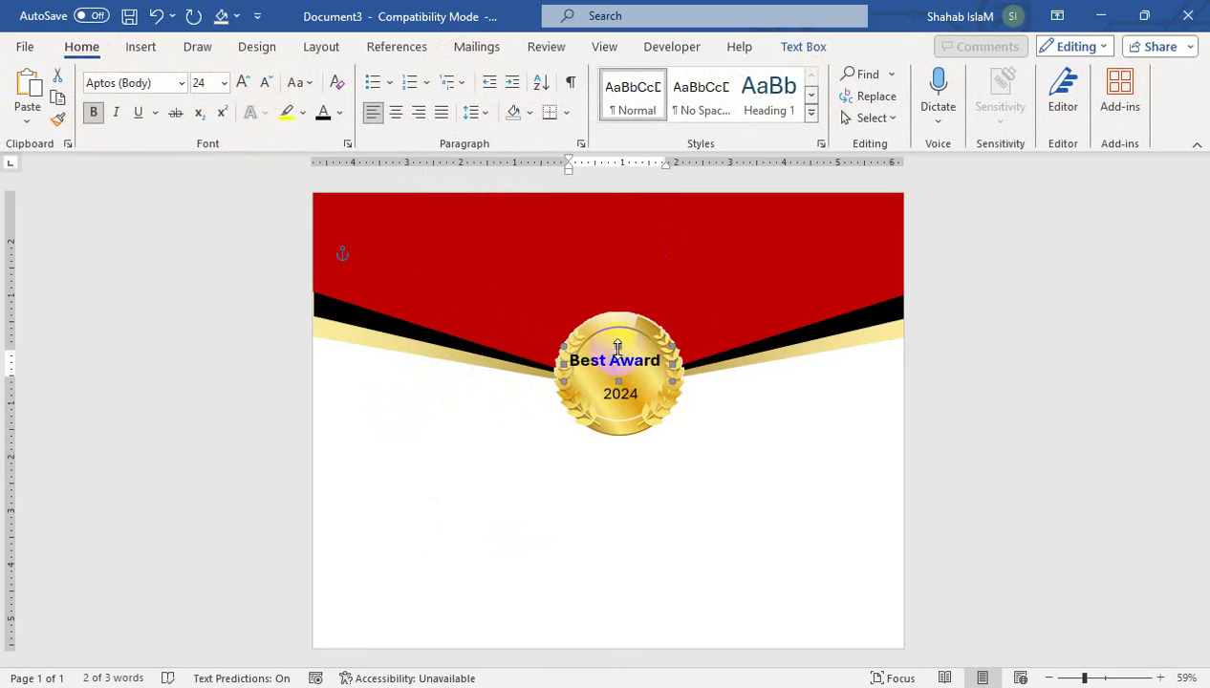
drag(601, 346, 605, 356)
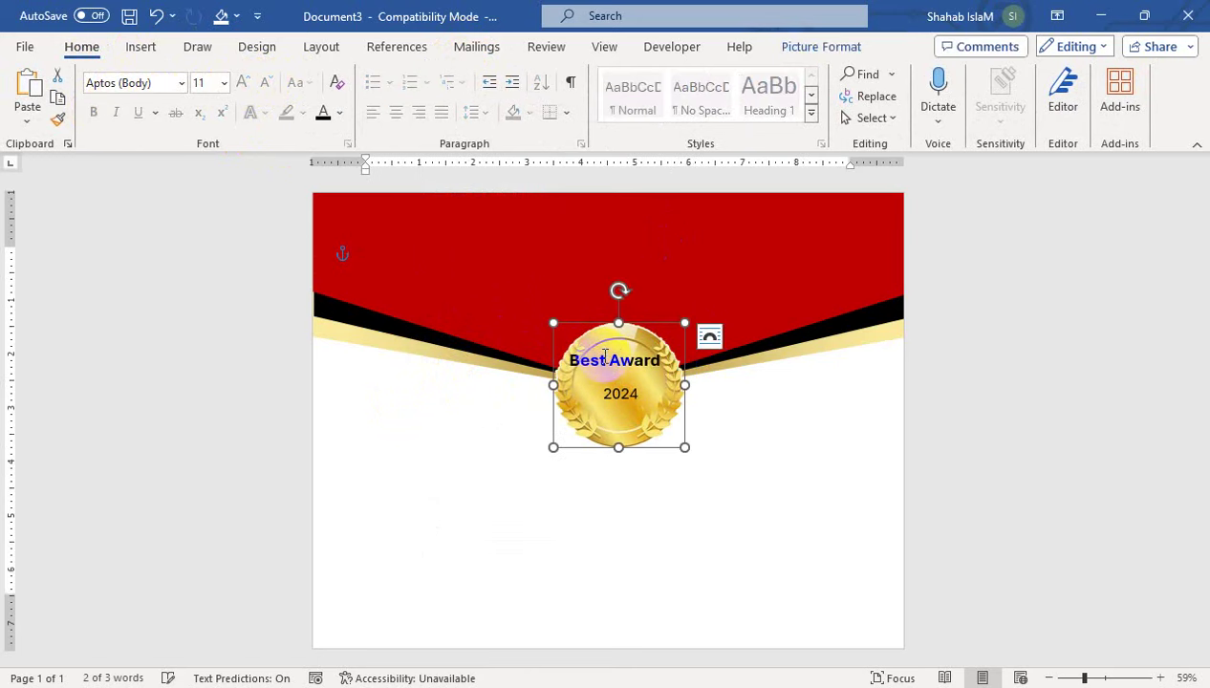
key(ctrl+z)
click(609, 368)
drag(590, 344, 599, 351)
key(Left)
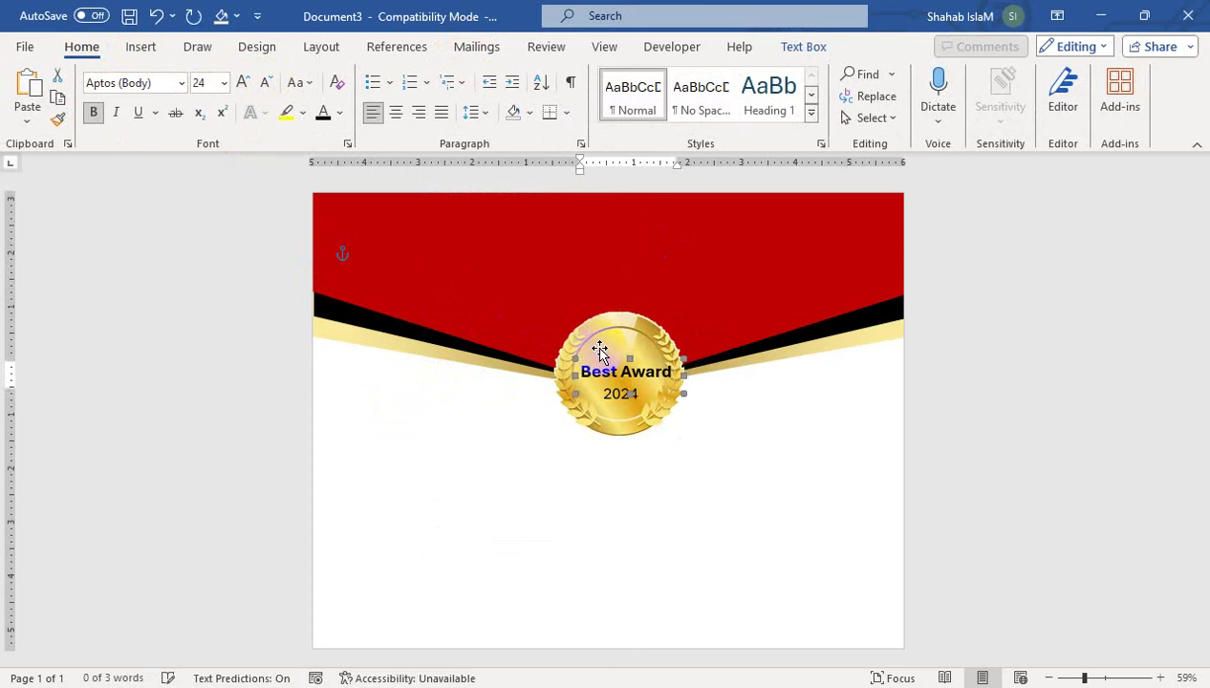
key(Left)
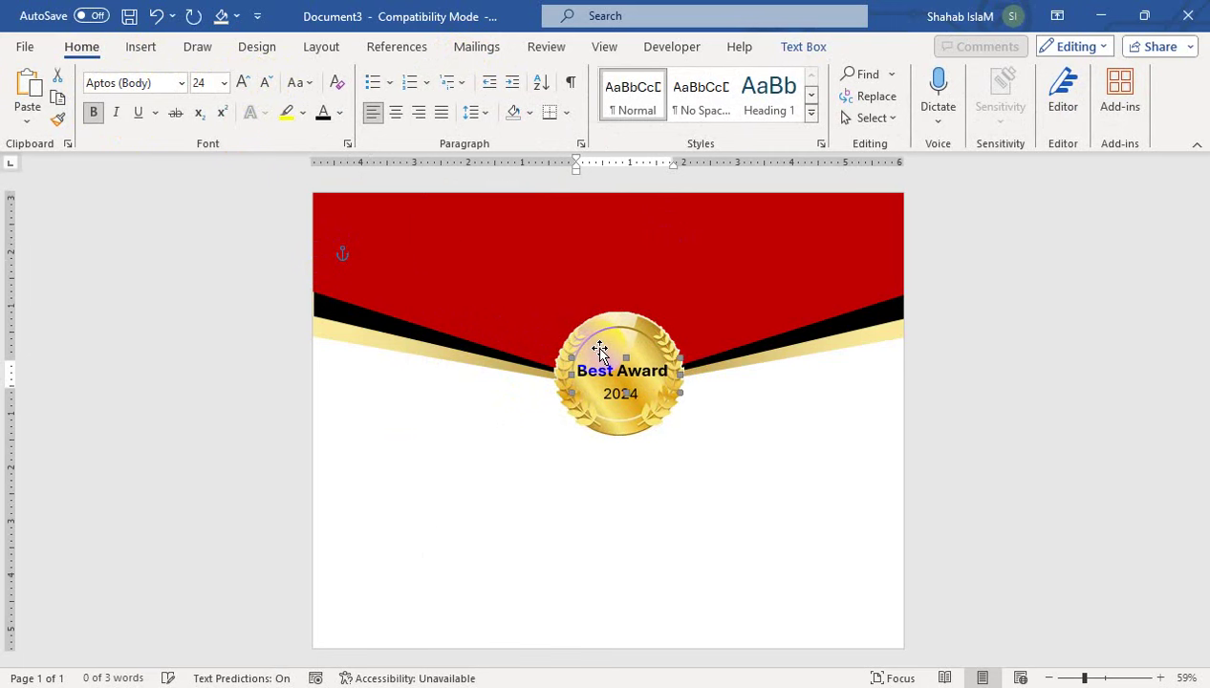
click(765, 499)
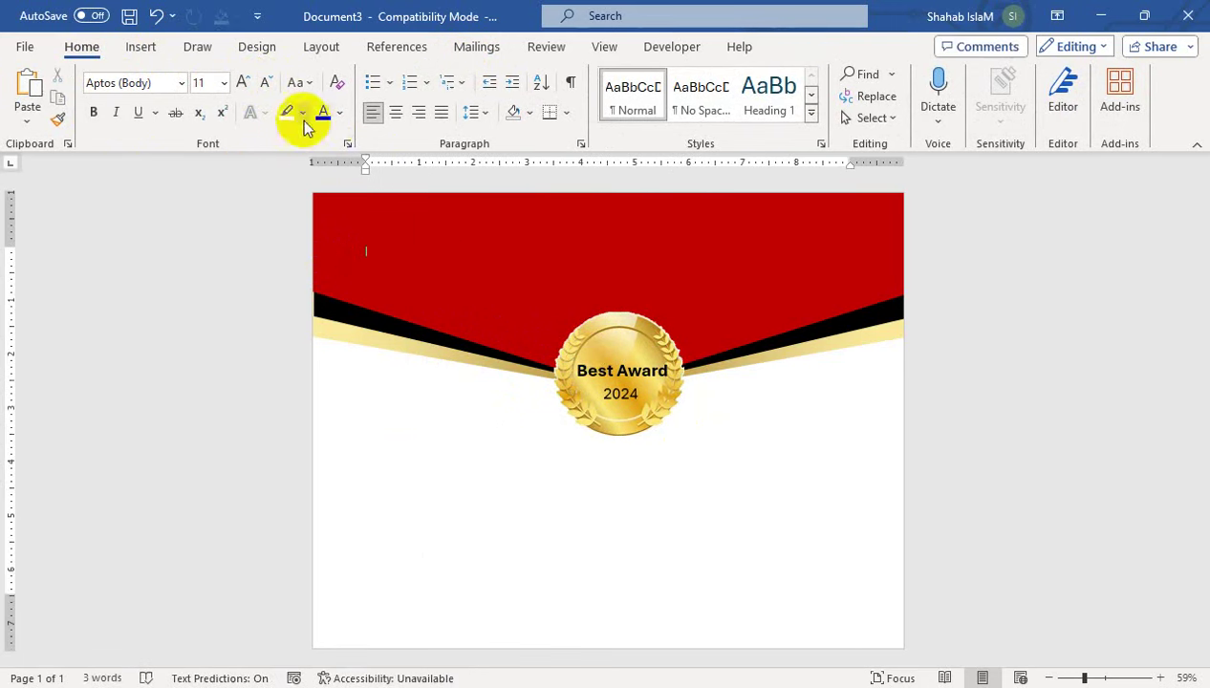
Draw a wide text box below the medal holding an enlarged 'Name Surname'.
click(142, 48)
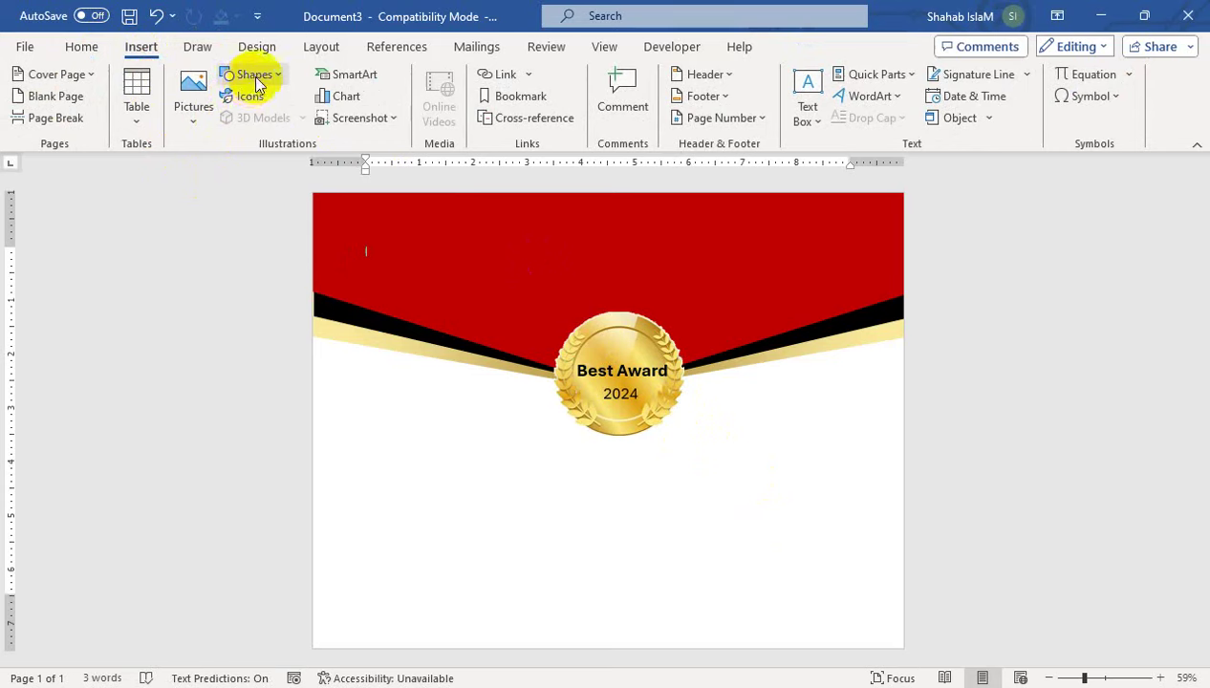
click(255, 75)
click(267, 125)
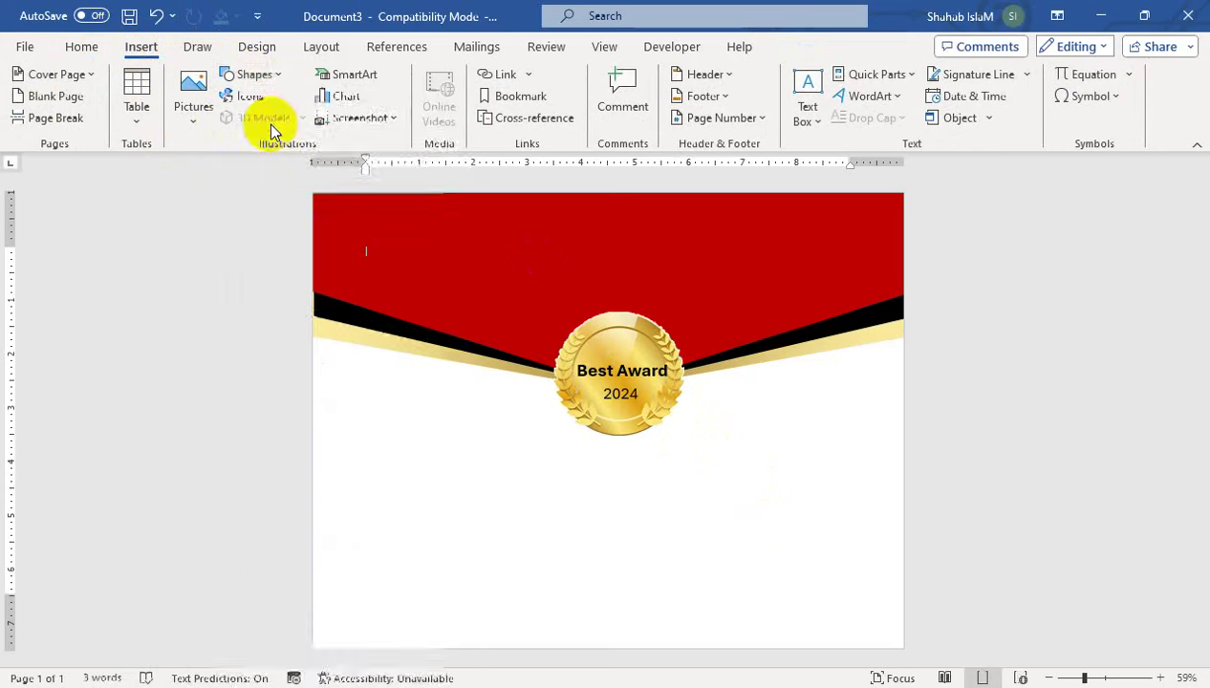
mouse_move(398, 461)
mouse_down()
mouse_move(838, 524)
mouse_move(866, 517)
mouse_up()
text(Name Surname)
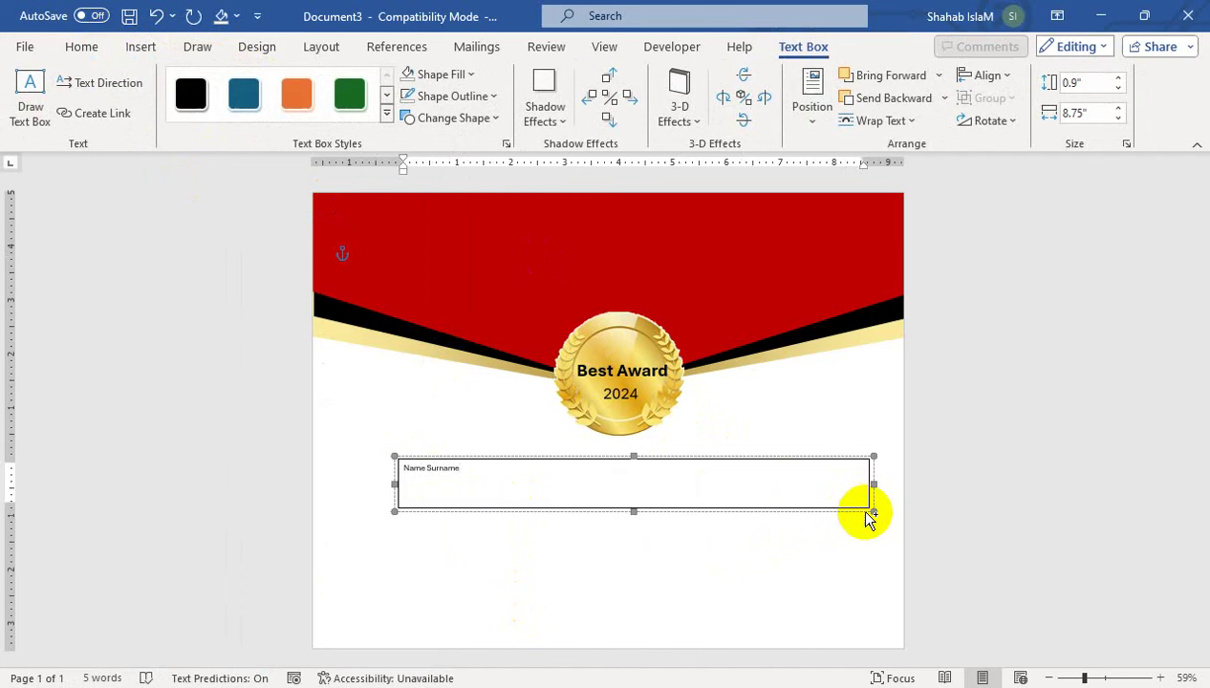
key(shift+Home)
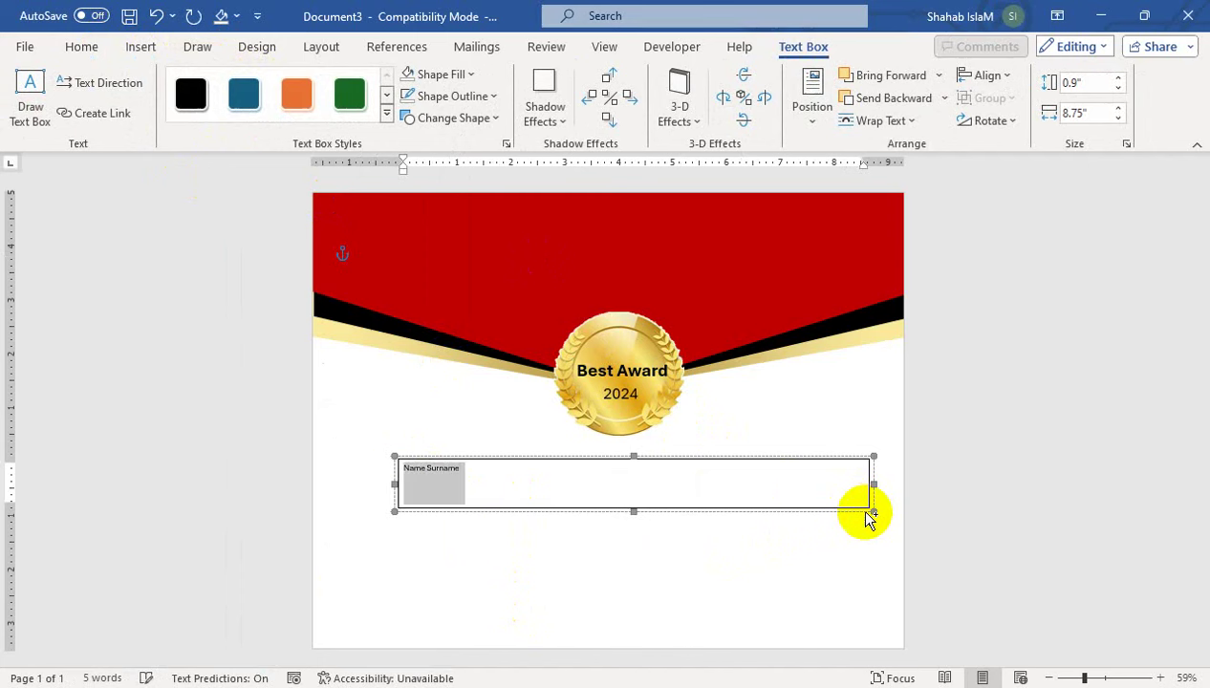
key(ctrl+shift+period)
key(ctrl+shift+period)
key(ctrl+shift+period)
key(ctrl+shift+period)
key(ctrl+shift+period)
key(ctrl+shift+period)
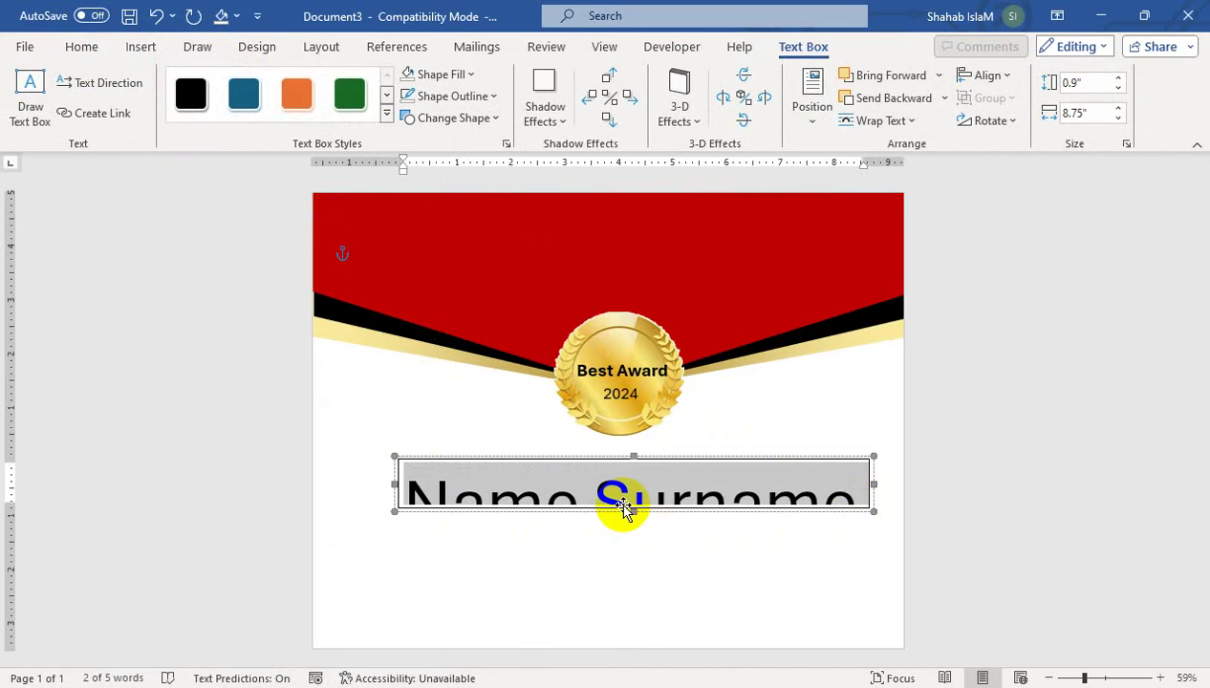
drag(634, 513, 634, 542)
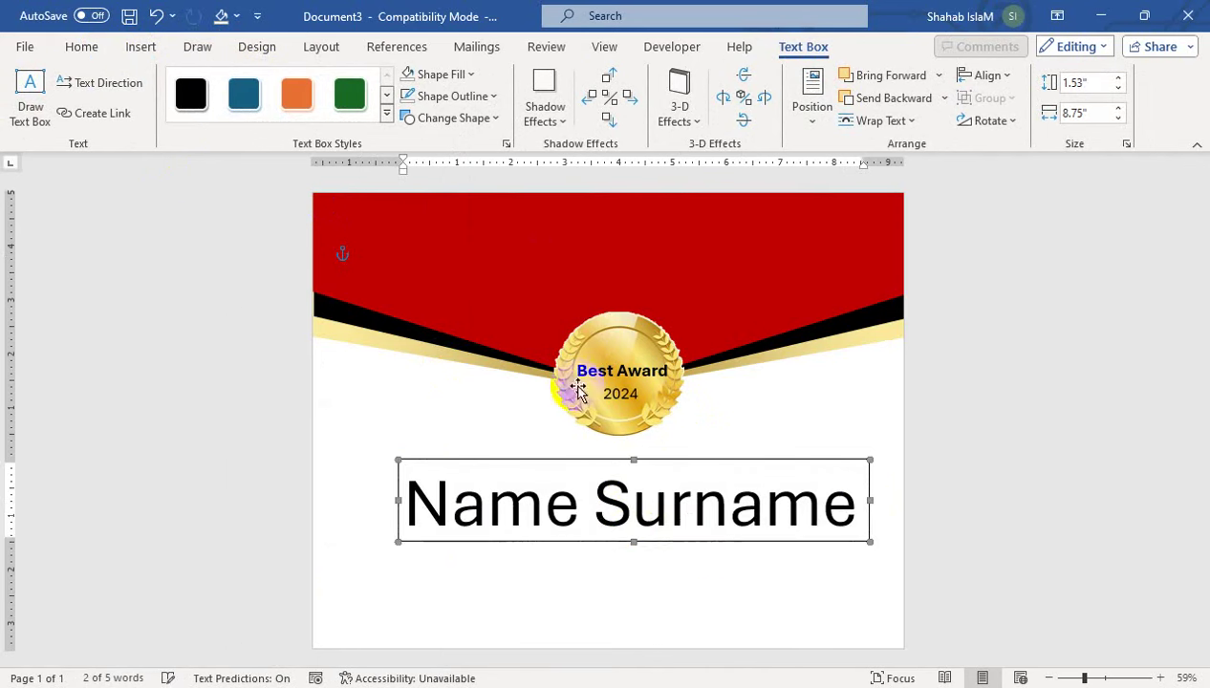
Format the name in italic CenturyExpd BT at size 80.
click(65, 54)
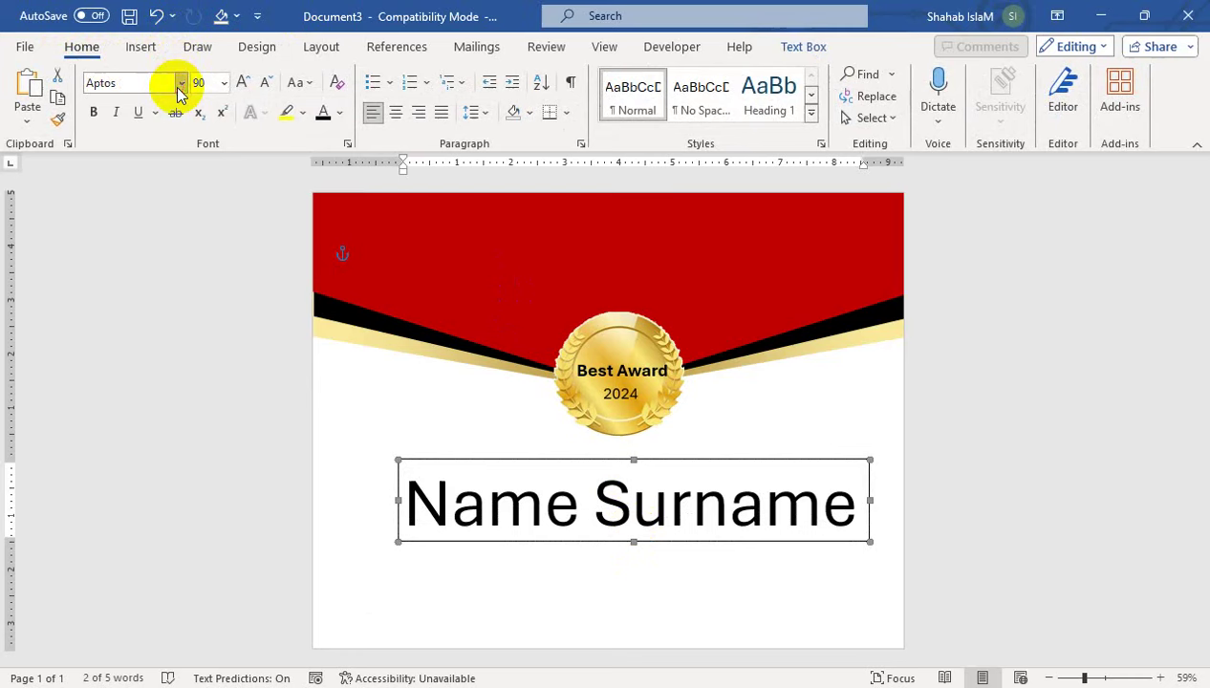
click(179, 83)
click(206, 187)
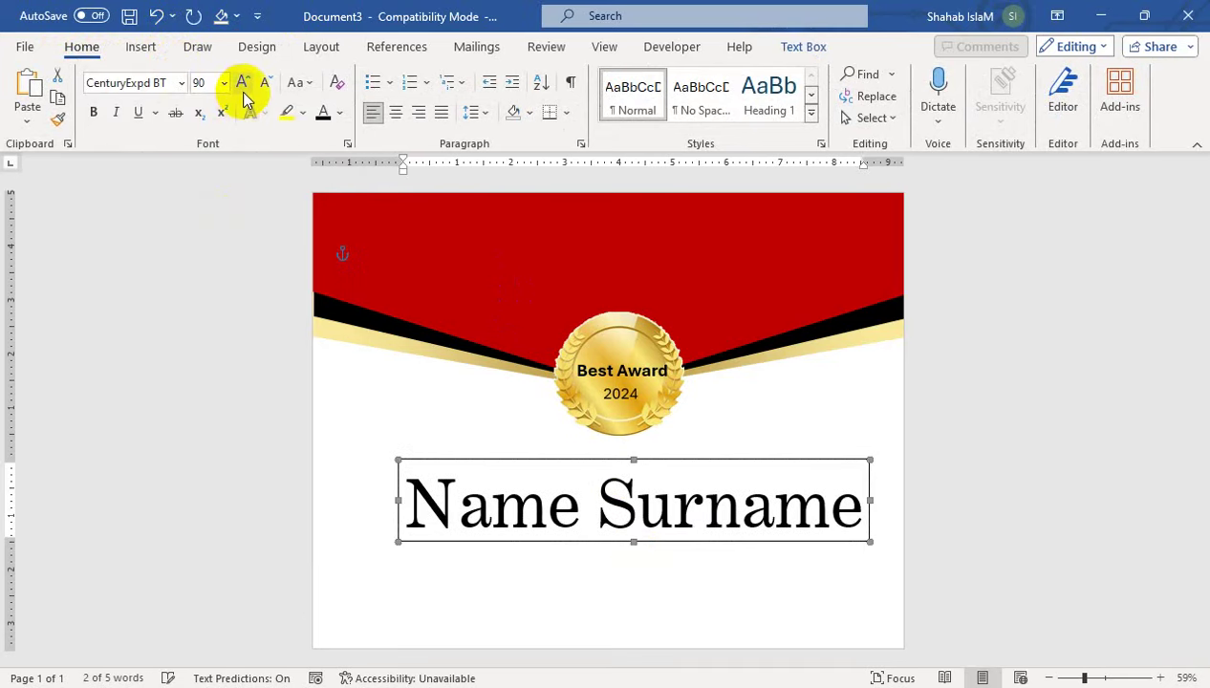
click(116, 111)
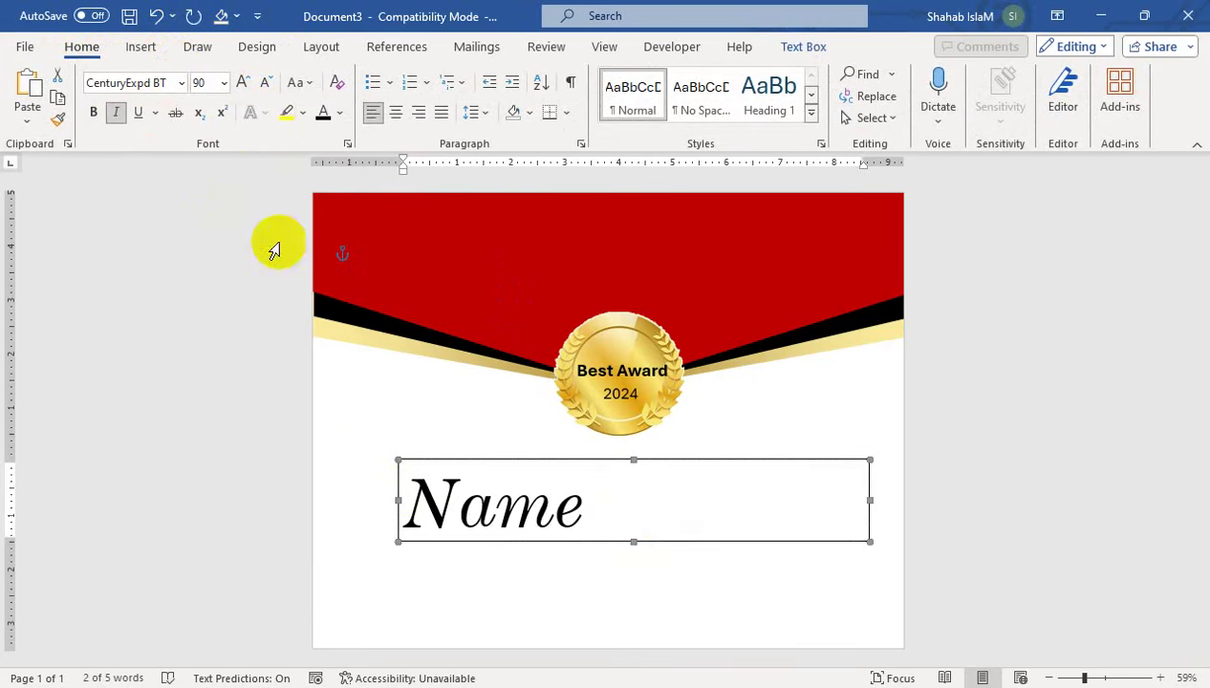
click(264, 84)
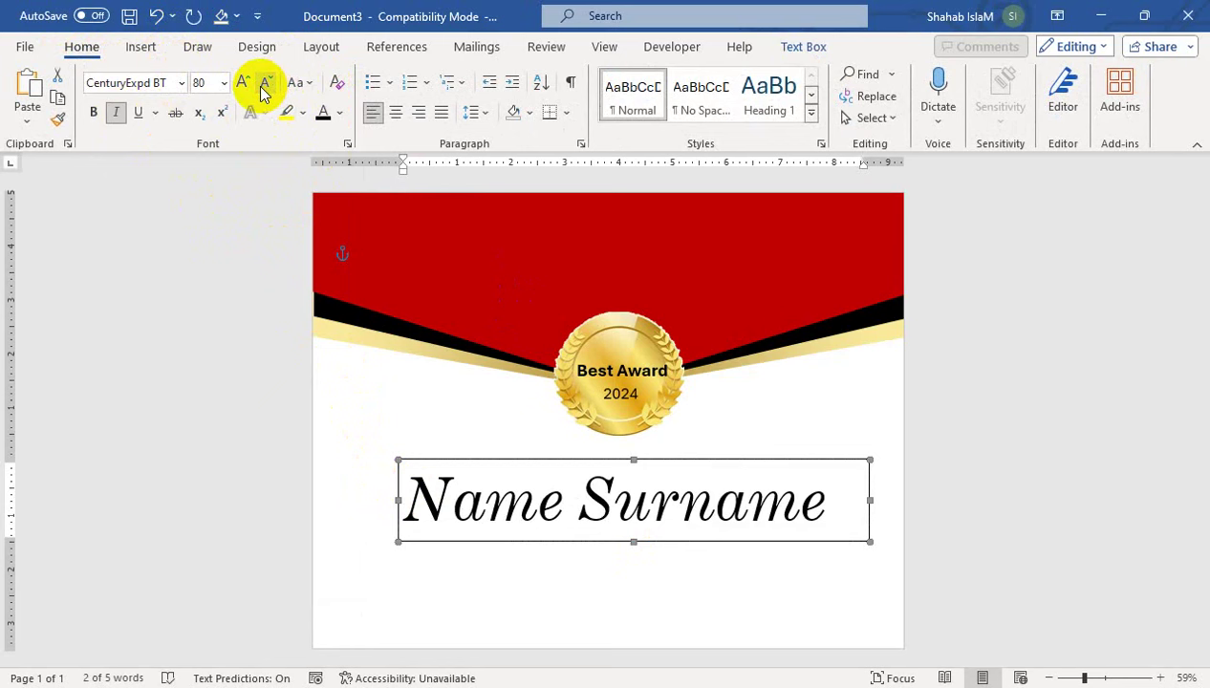
Set the name box to No Fill and No Outline.
click(801, 46)
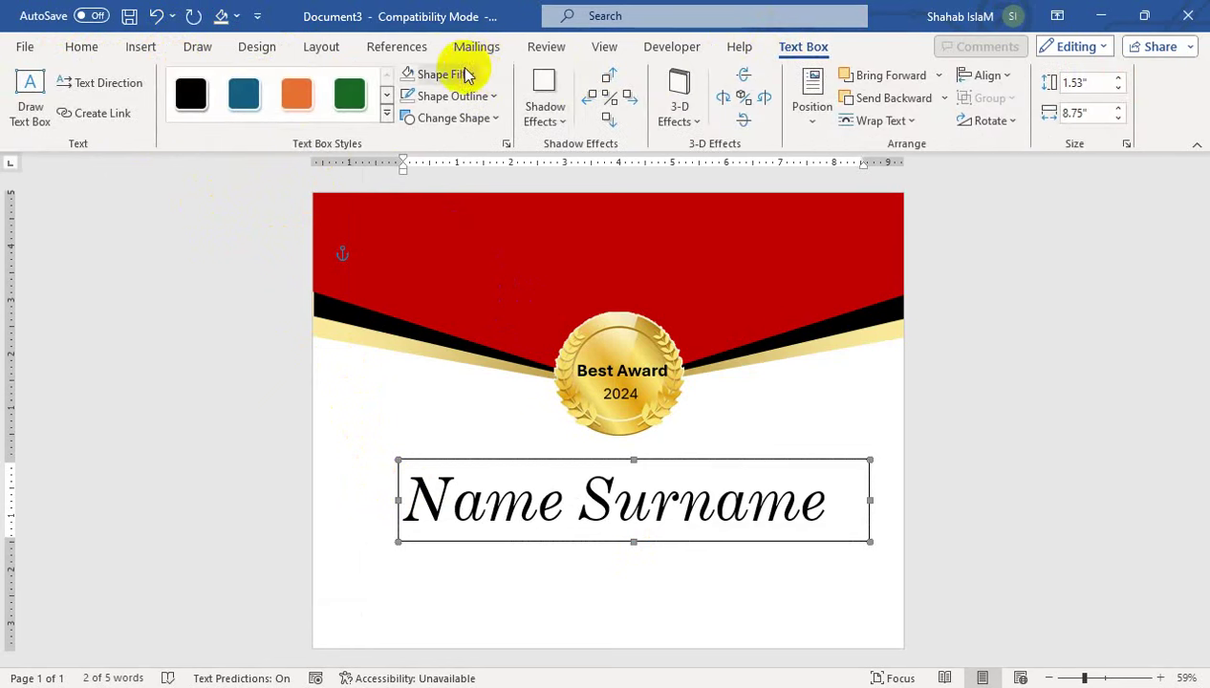
click(466, 75)
click(475, 379)
click(478, 95)
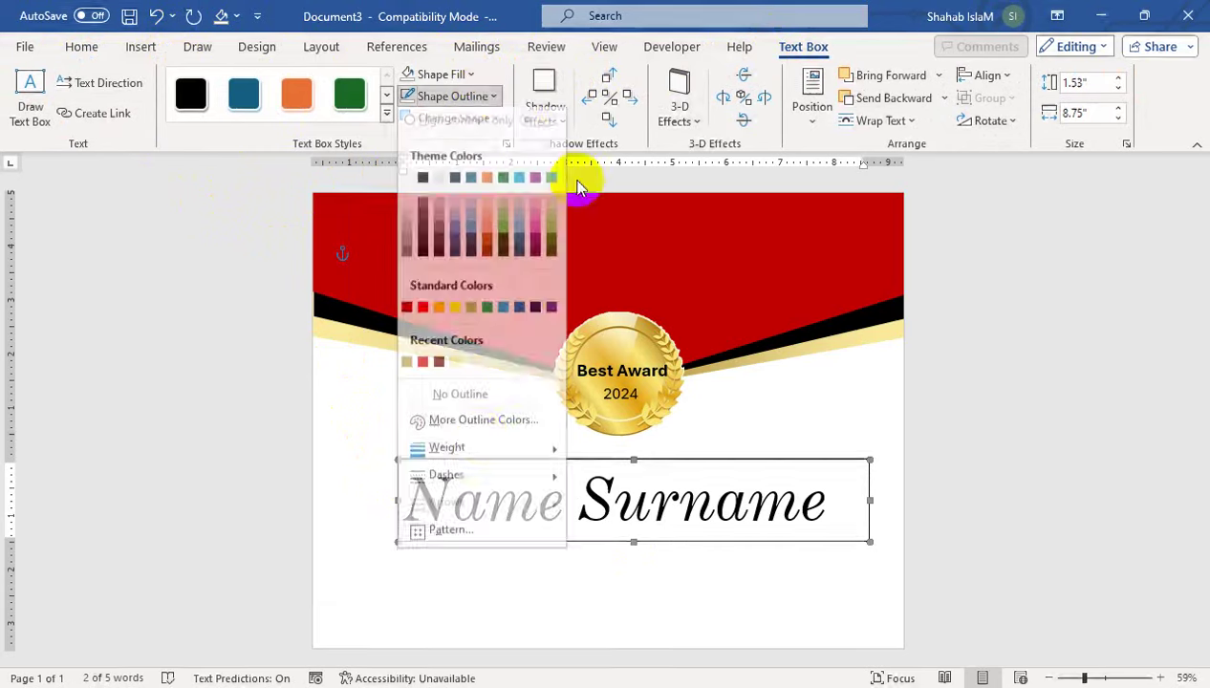
click(469, 396)
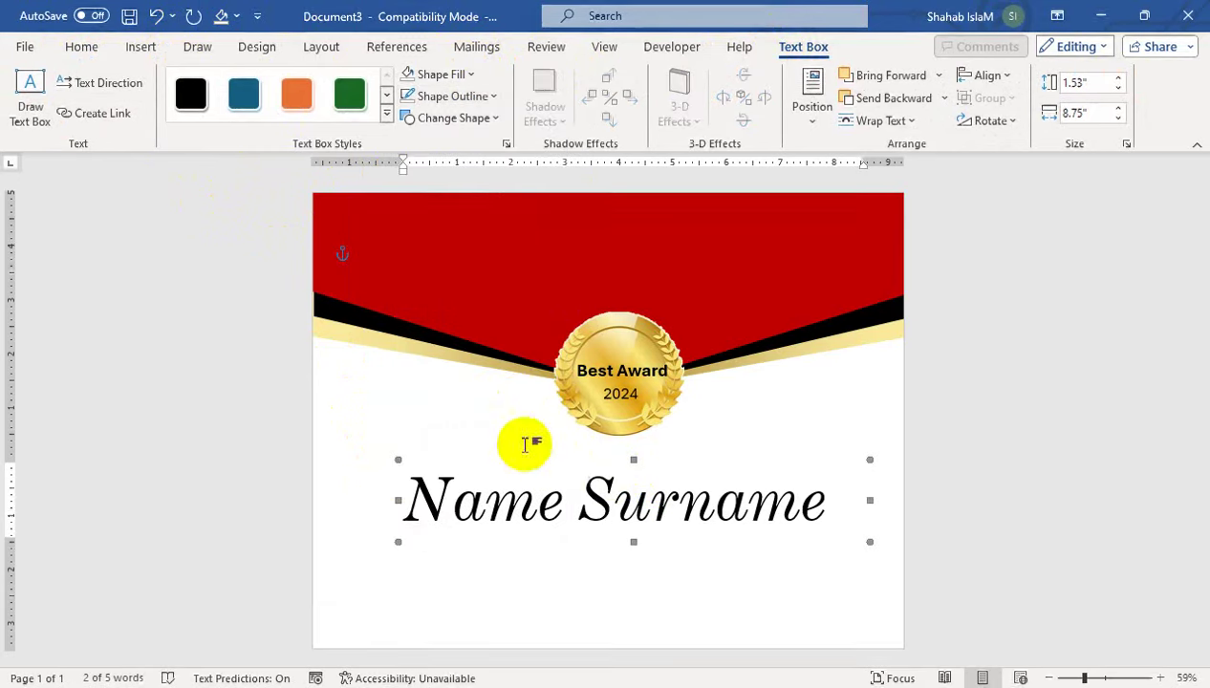
click(81, 46)
click(141, 46)
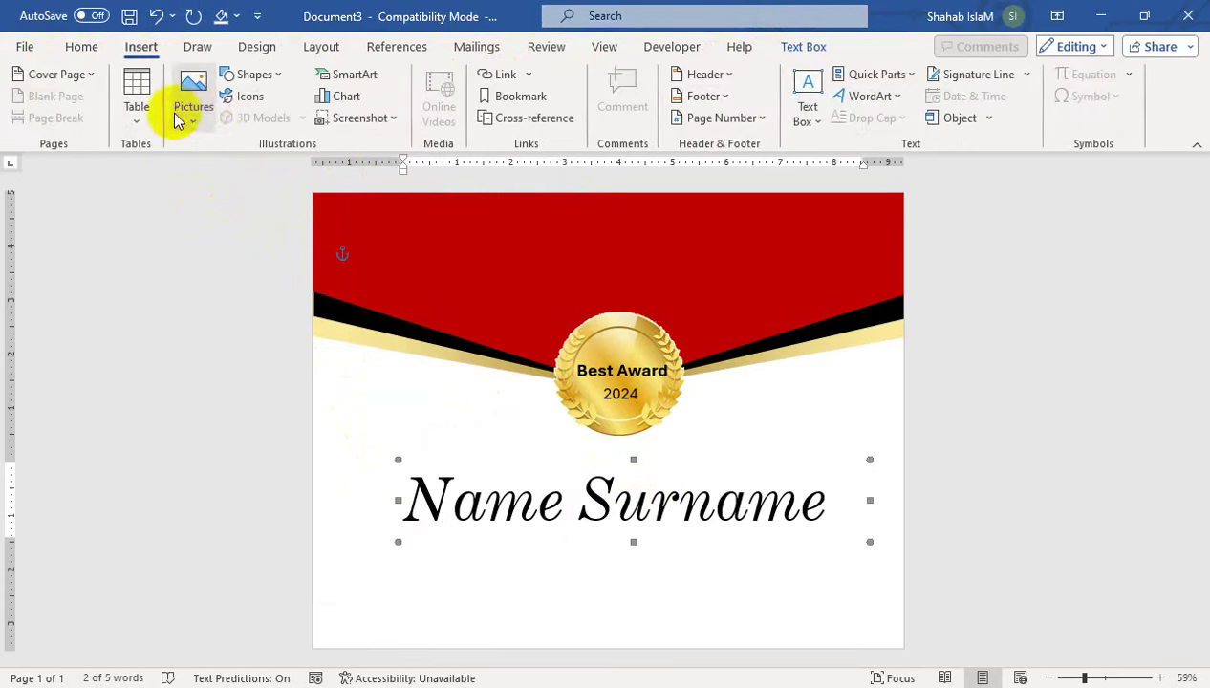
Add a text box just above the name containing the pasted 'Certificate of Excellence' subtitle.
click(277, 75)
click(278, 127)
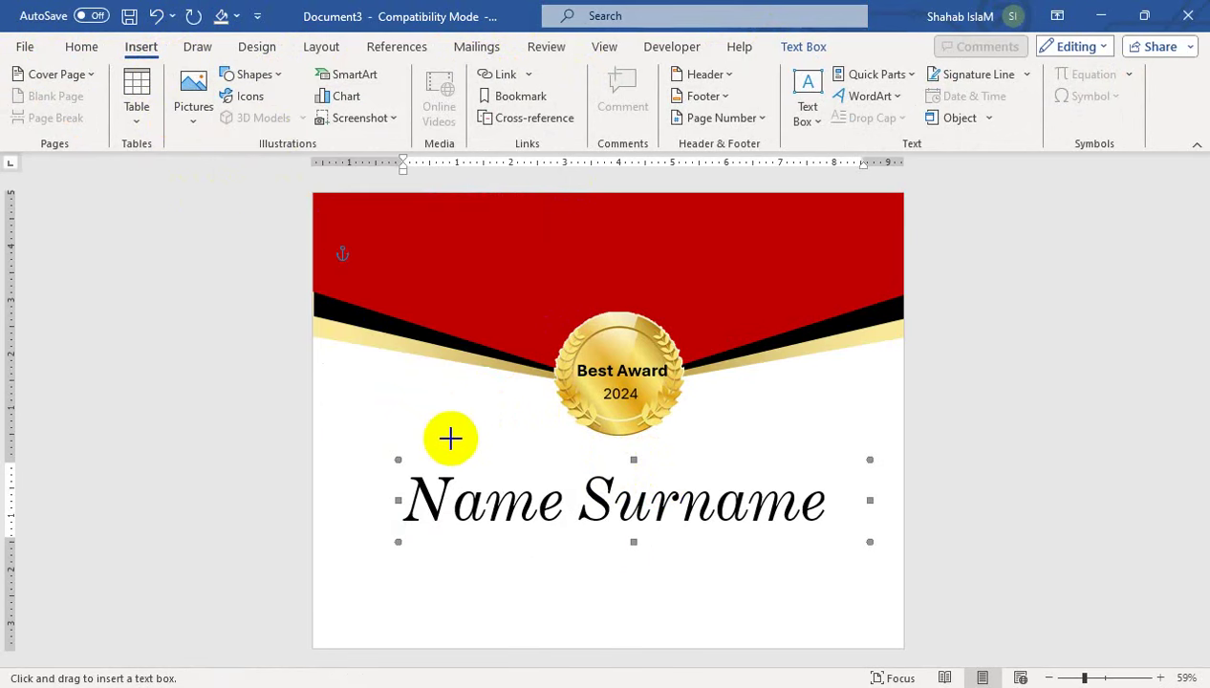
drag(443, 431, 836, 474)
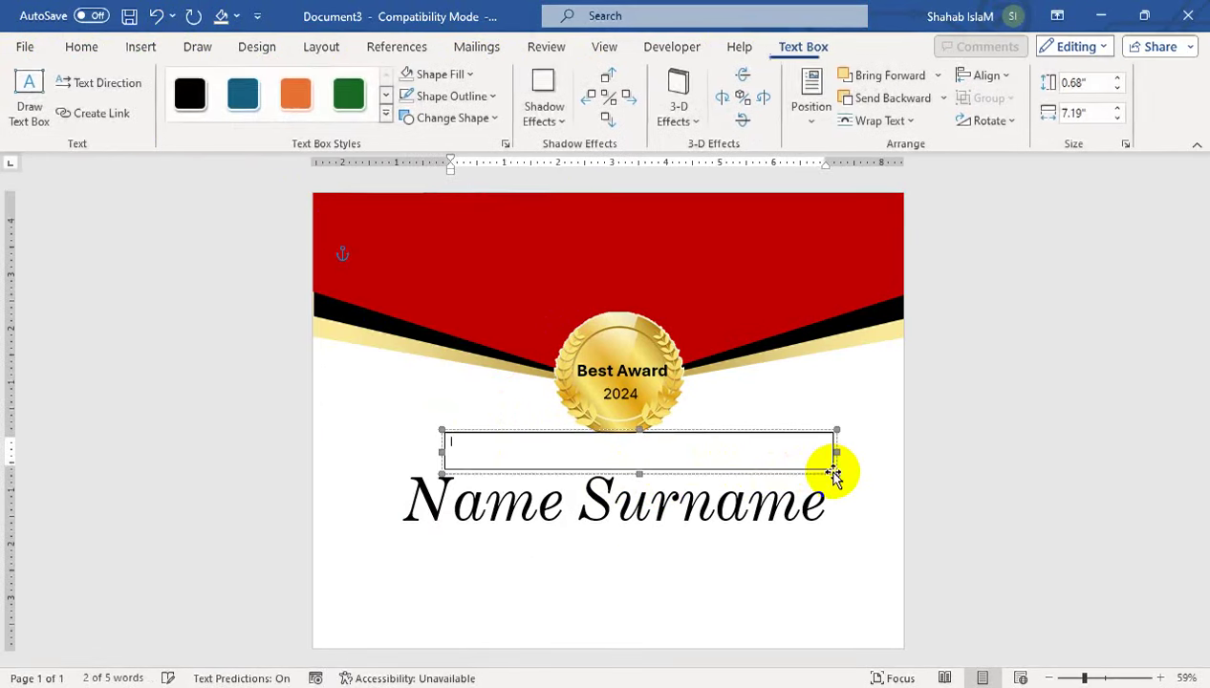
key(ctrl+v)
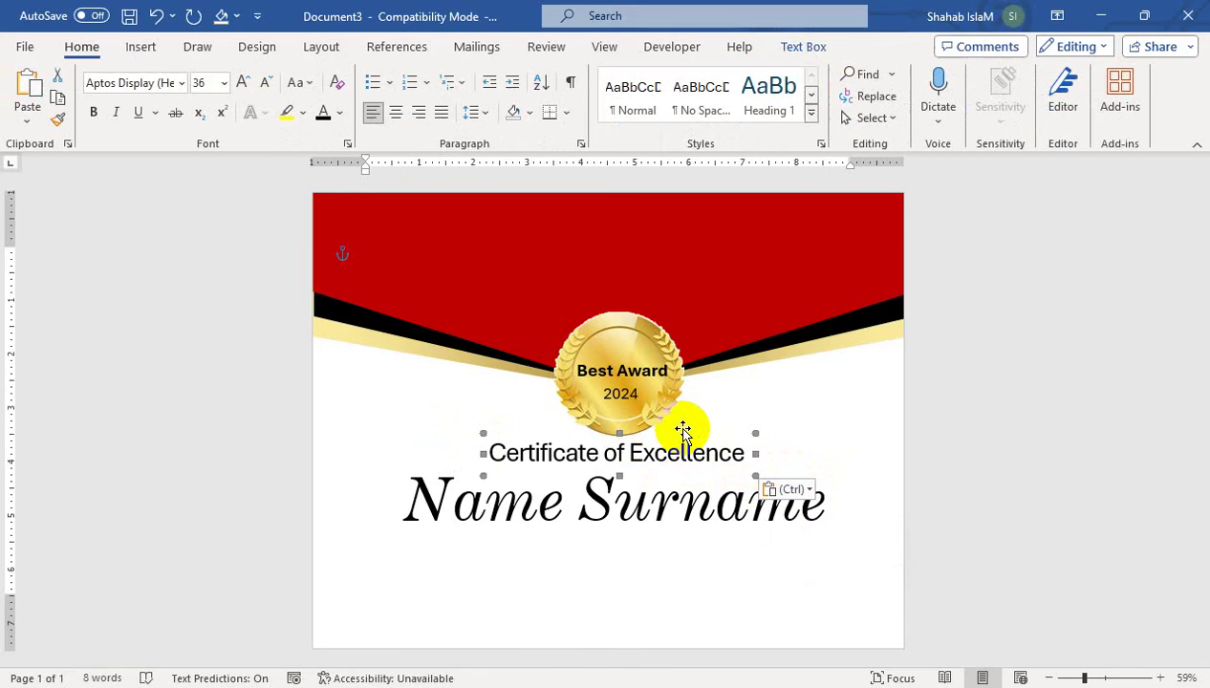
click(689, 427)
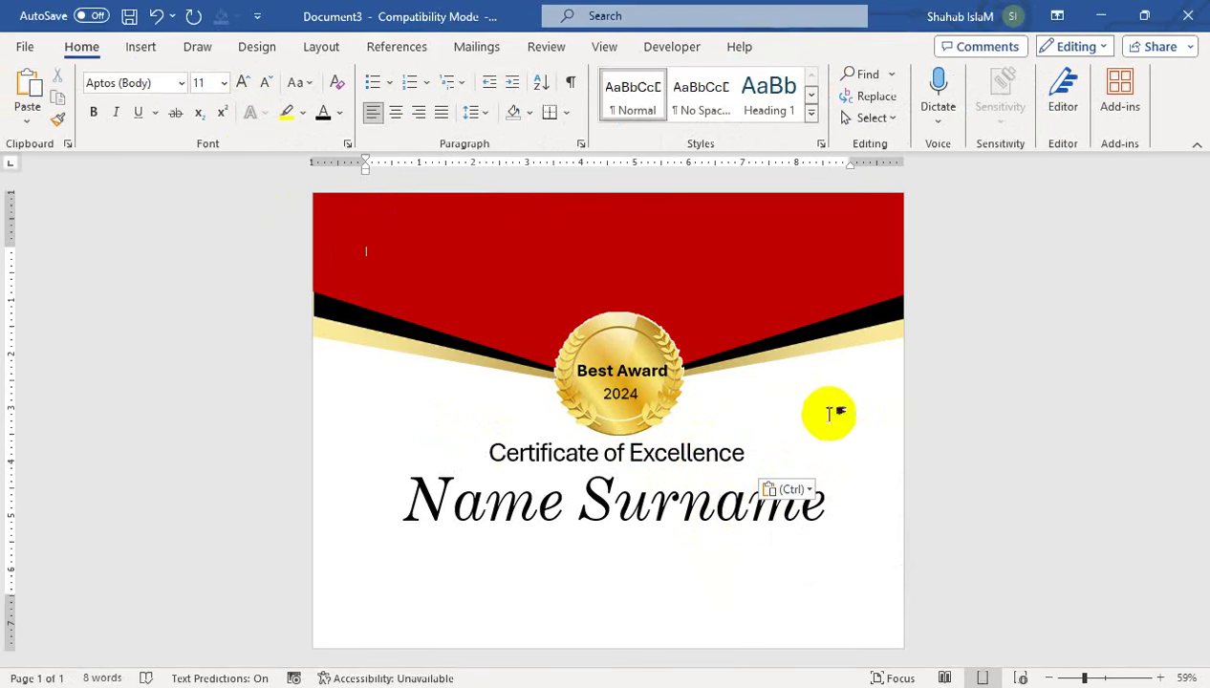
click(760, 521)
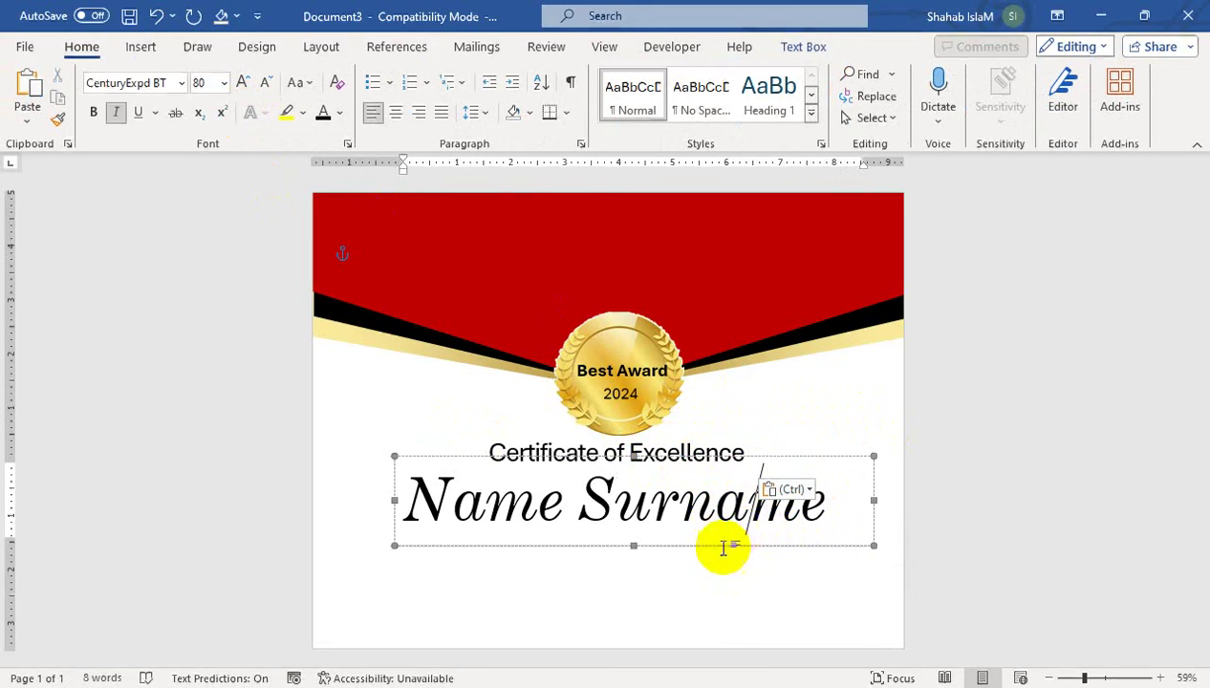
click(610, 564)
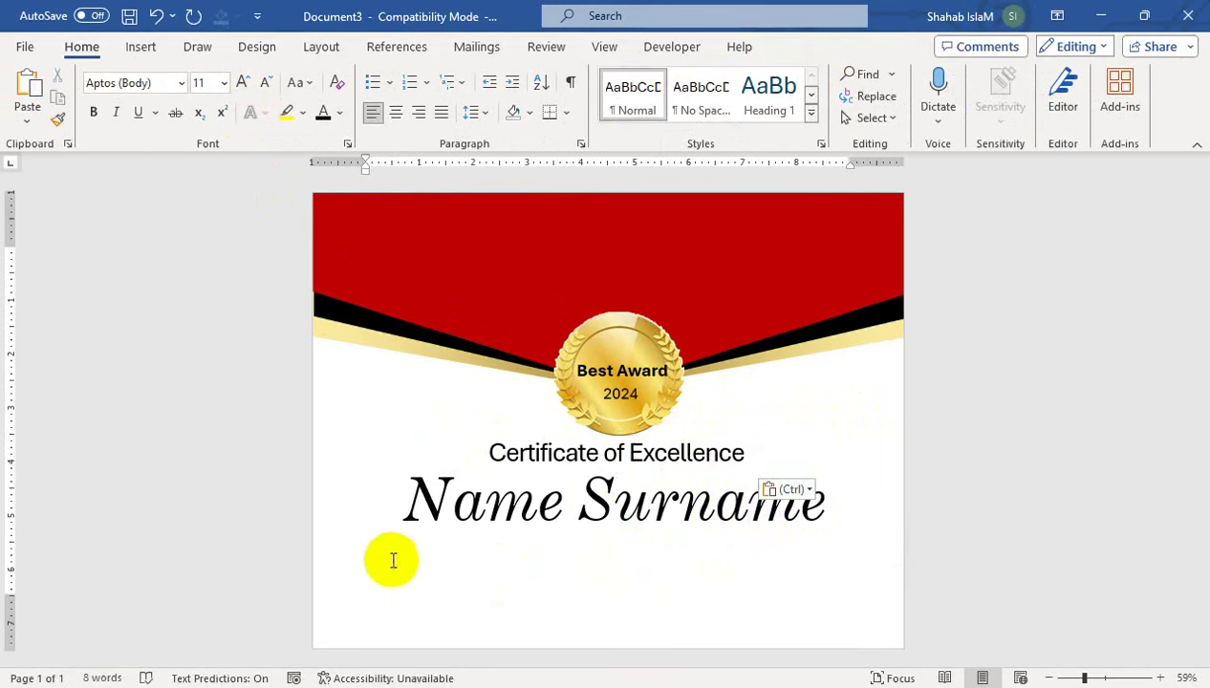
Draw a bottom-left text box with an enlarged 'Date' label and widen it.
click(140, 46)
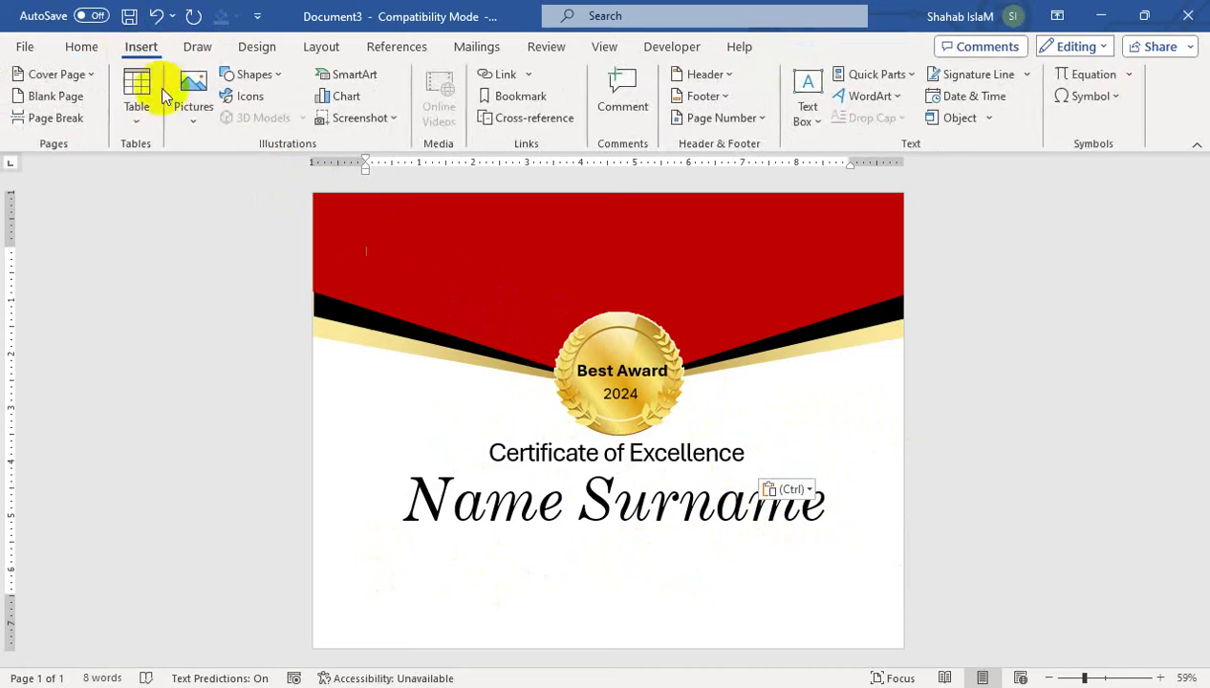
click(254, 74)
click(256, 119)
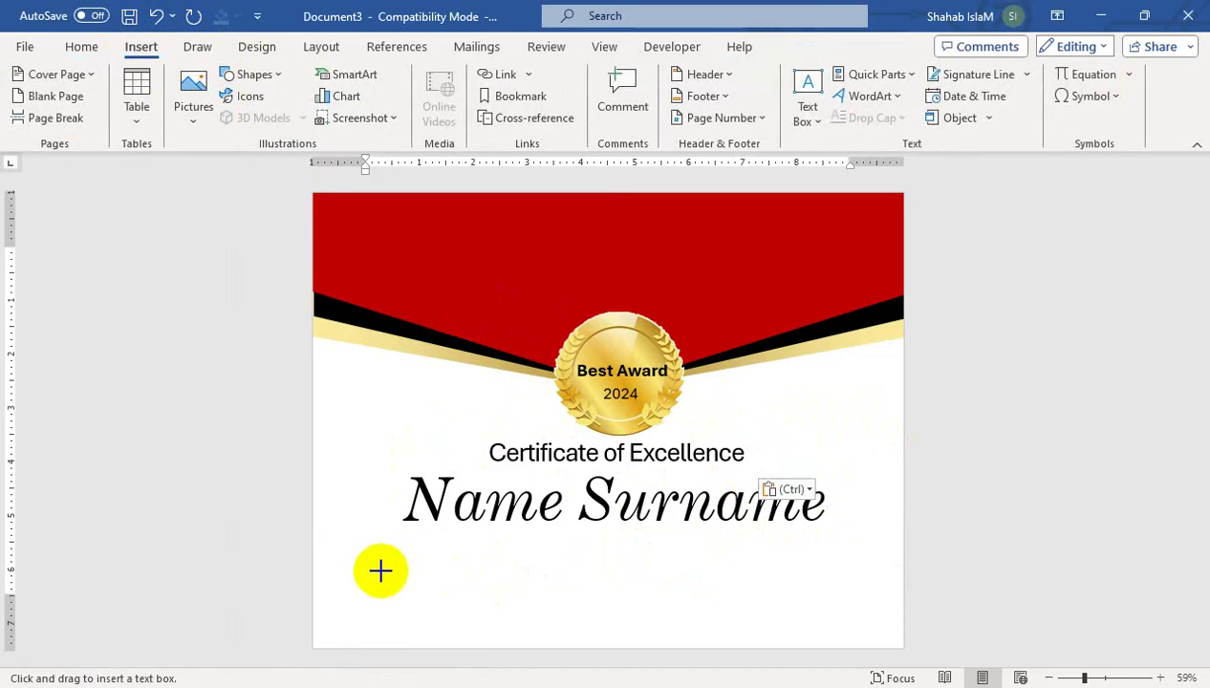
drag(380, 571, 525, 601)
text(Date)
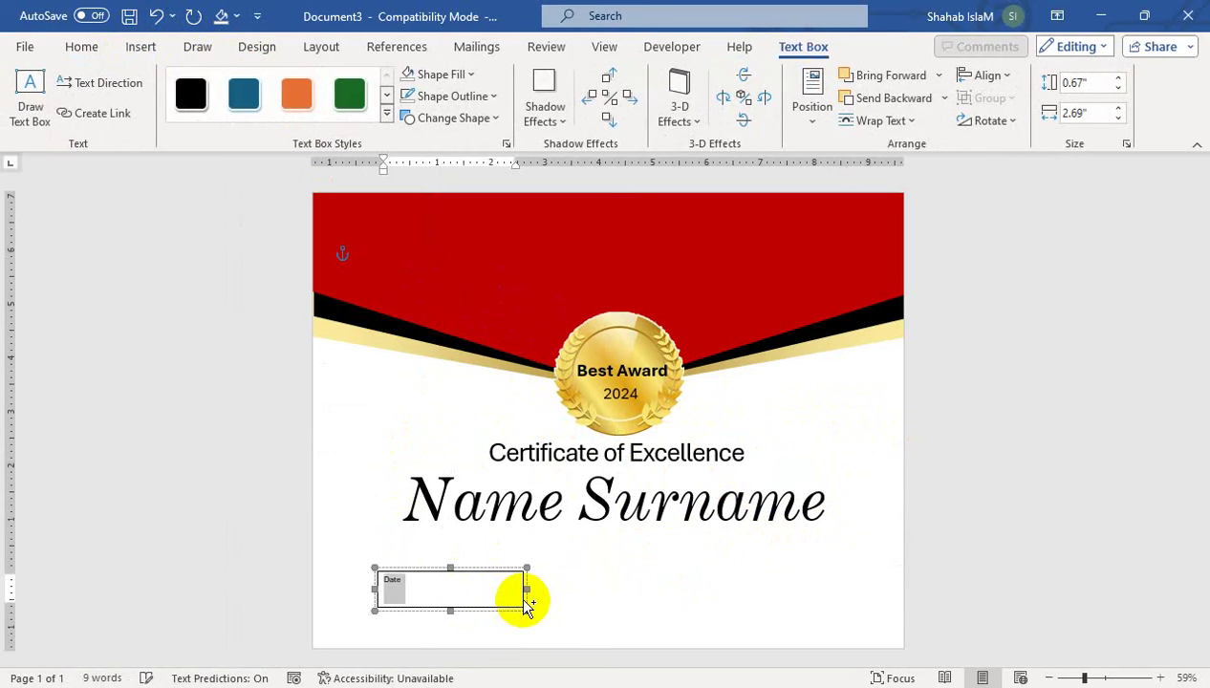
key(ctrl+shift+period)
key(ctrl+shift+period)
key(ctrl+shift+period)
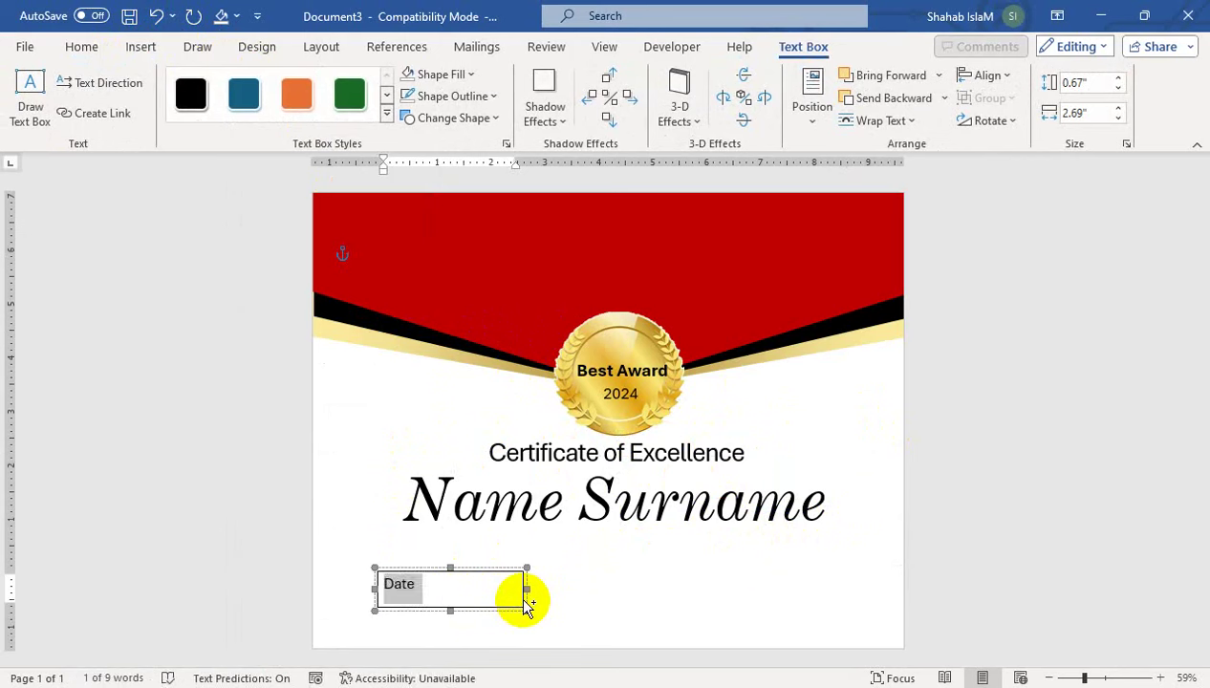
click(442, 586)
text(:)
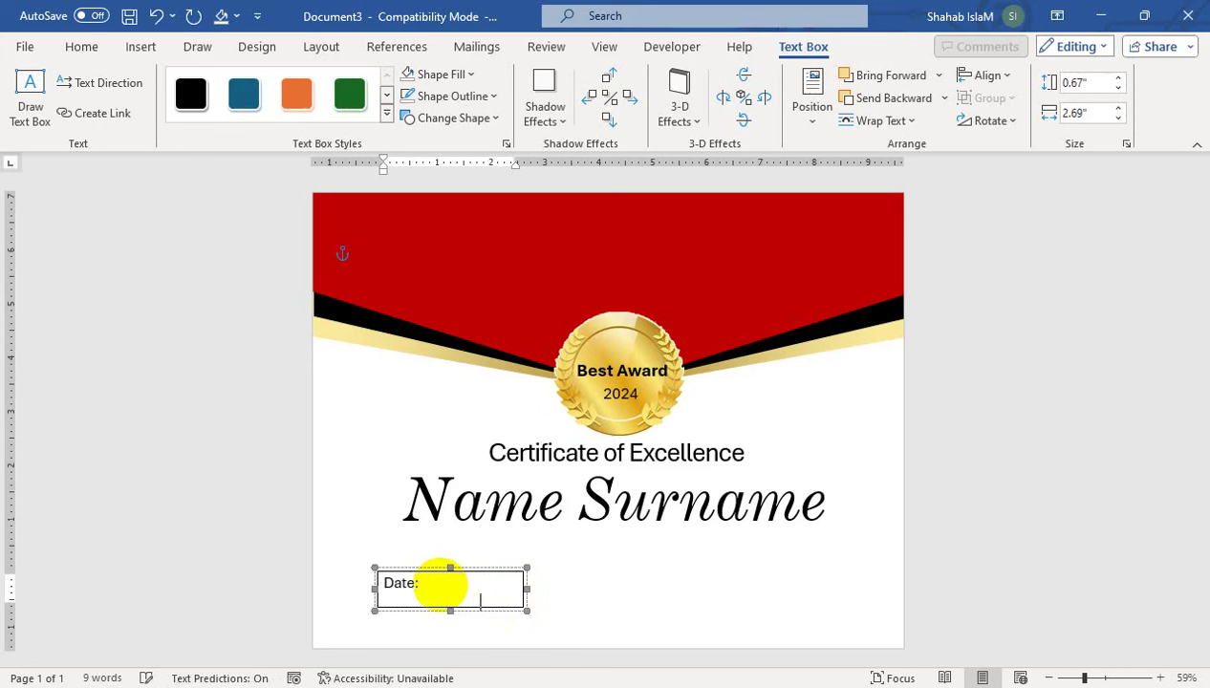
drag(527, 589, 602, 589)
text(____________)
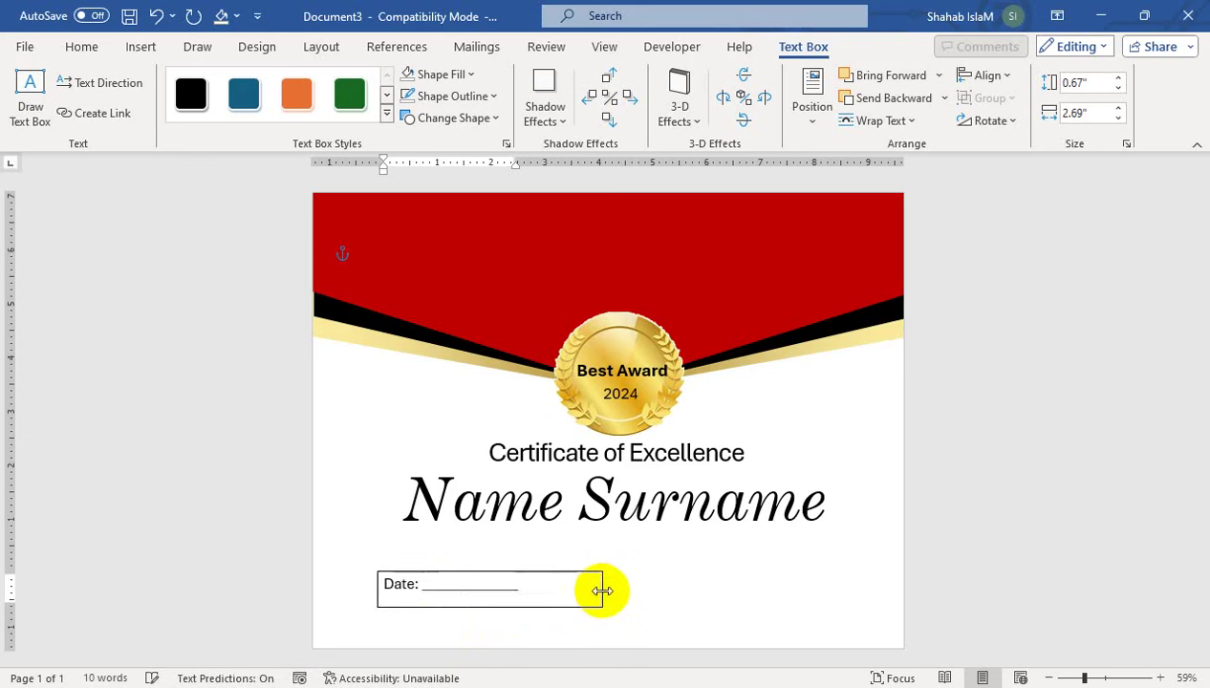
Copy the Date box beside it, relabel the copy 'Signature', and nudge it right.
drag(440, 580, 664, 583)
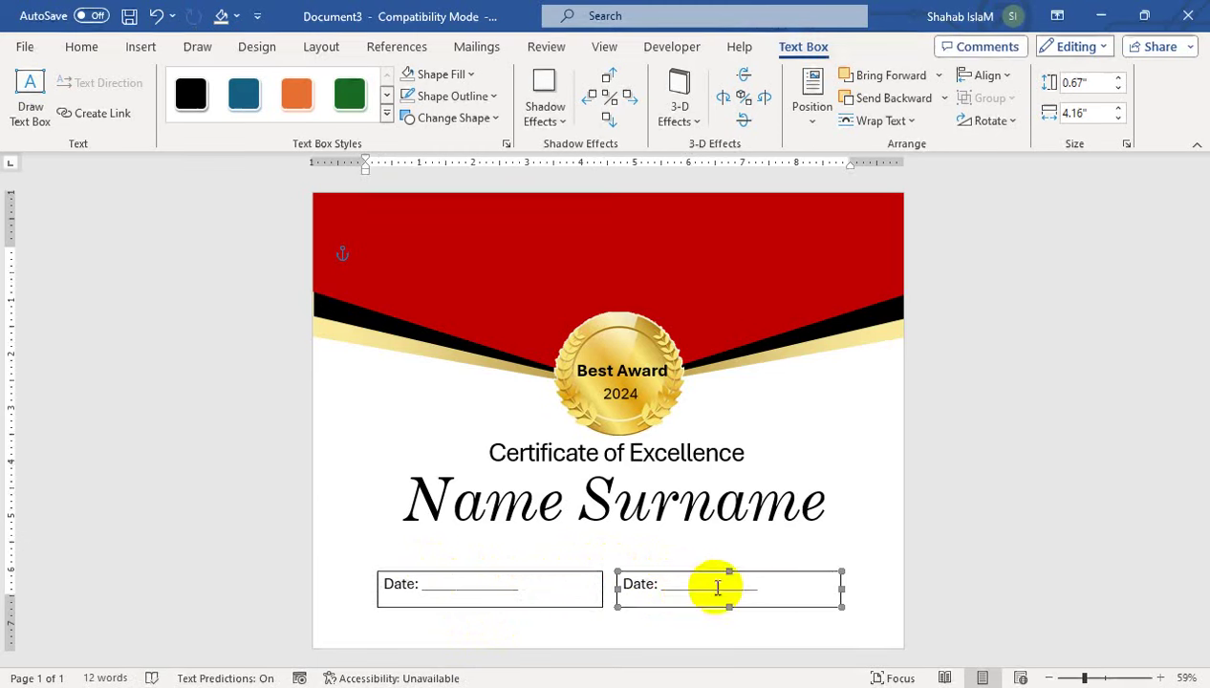
drag(662, 583, 622, 590)
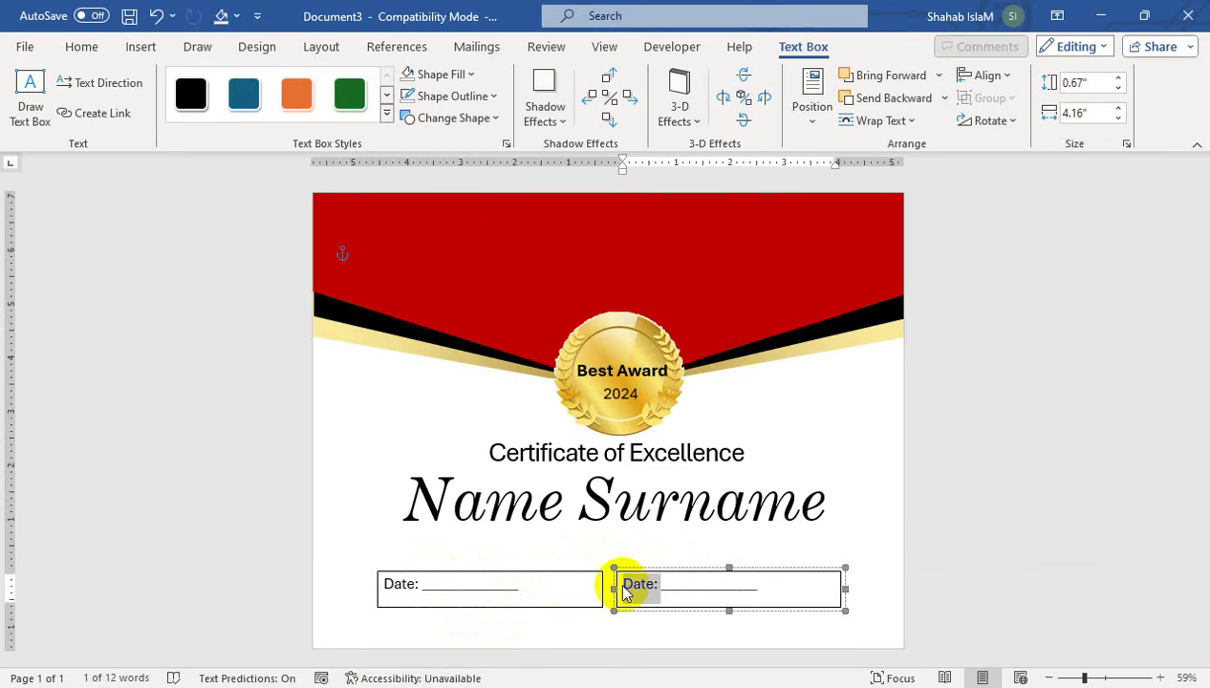
text(Signatur)
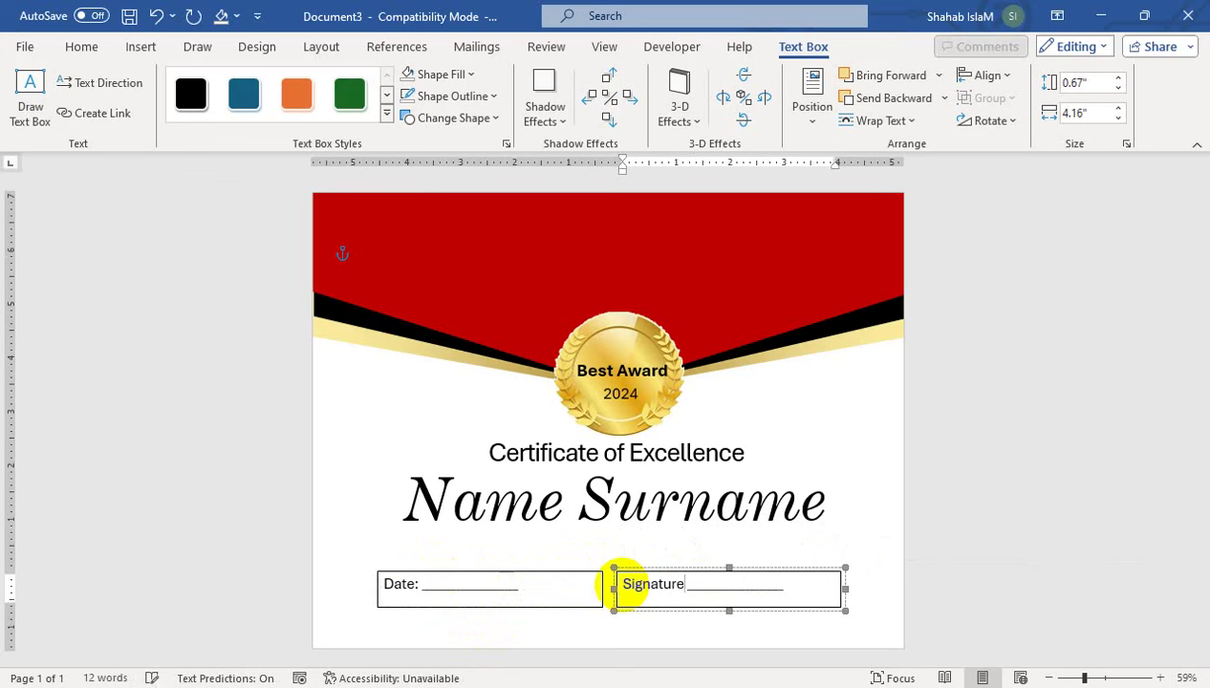
click(647, 571)
key(Right)
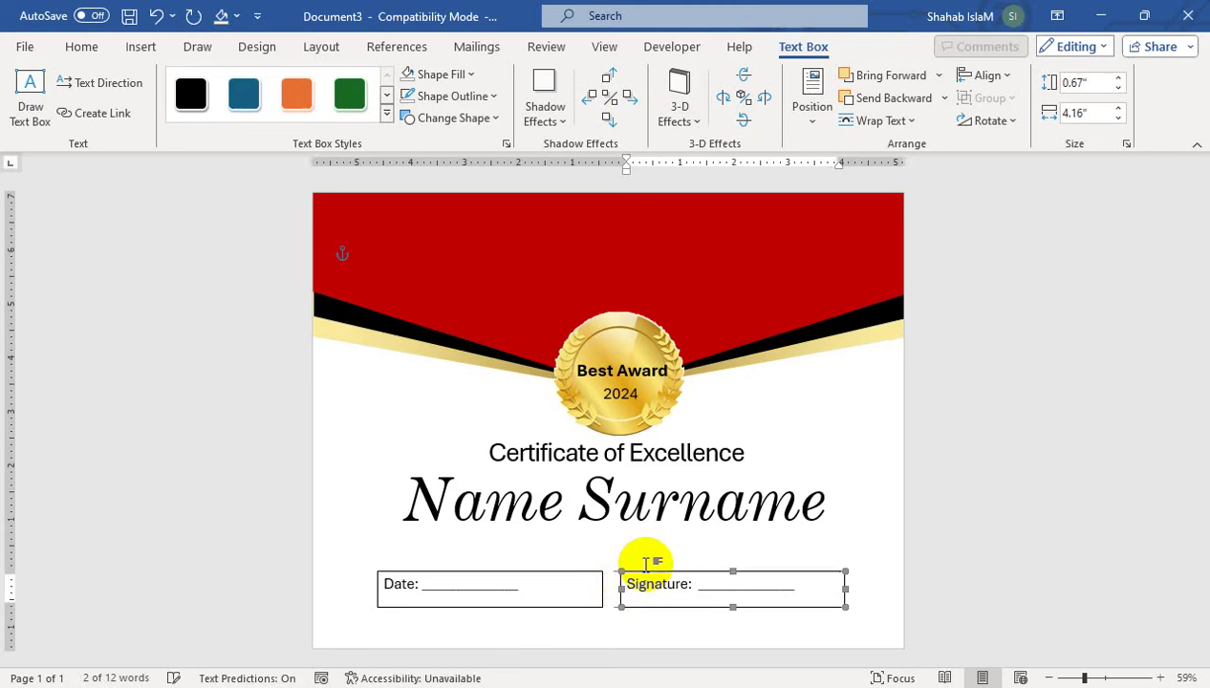
key(Right)
key(Right)
key(Right)
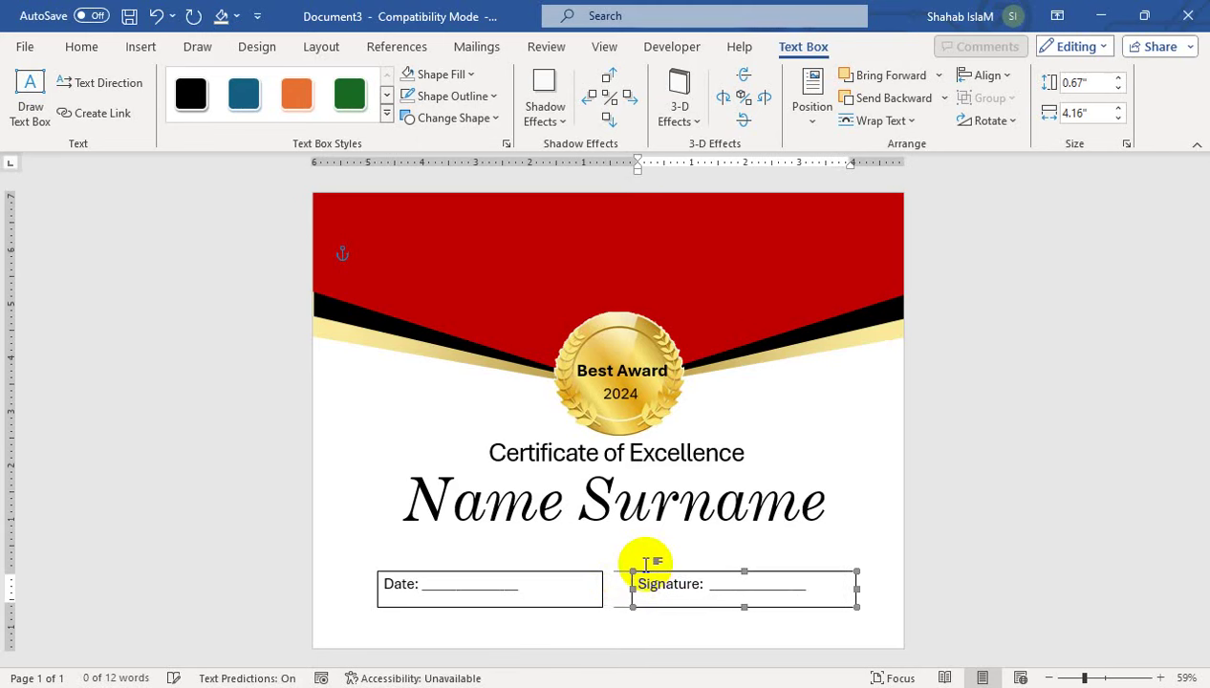
key(Right)
key(Right)
key(Right)
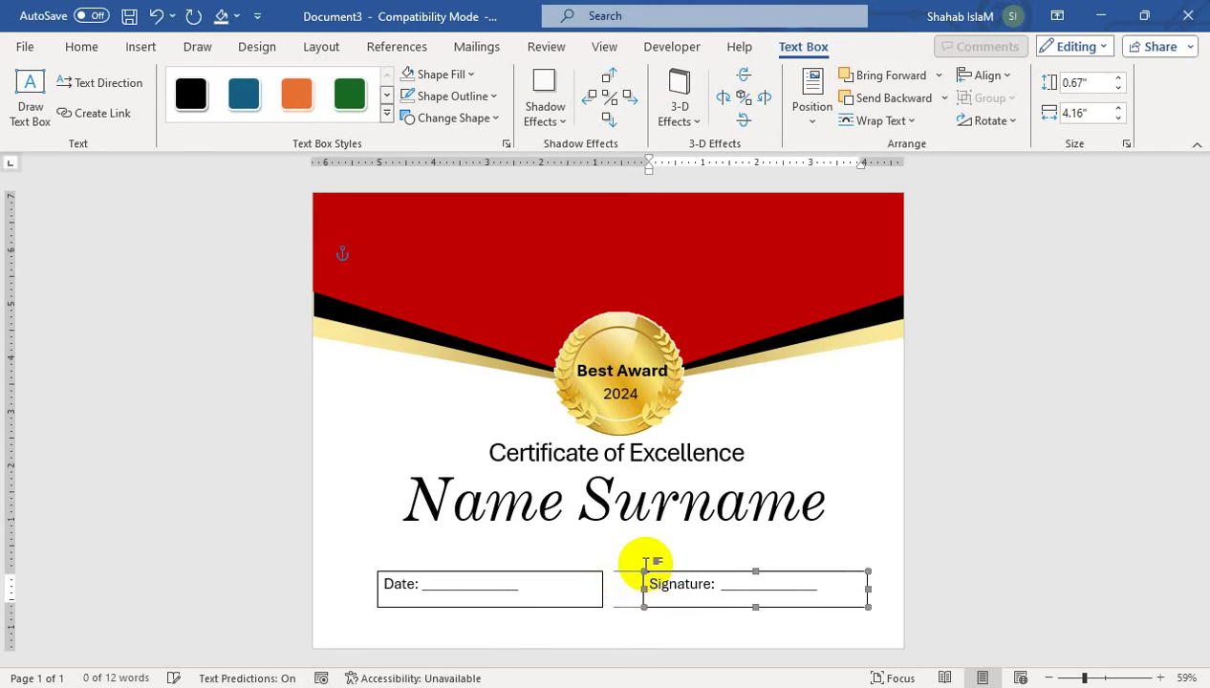
click(599, 540)
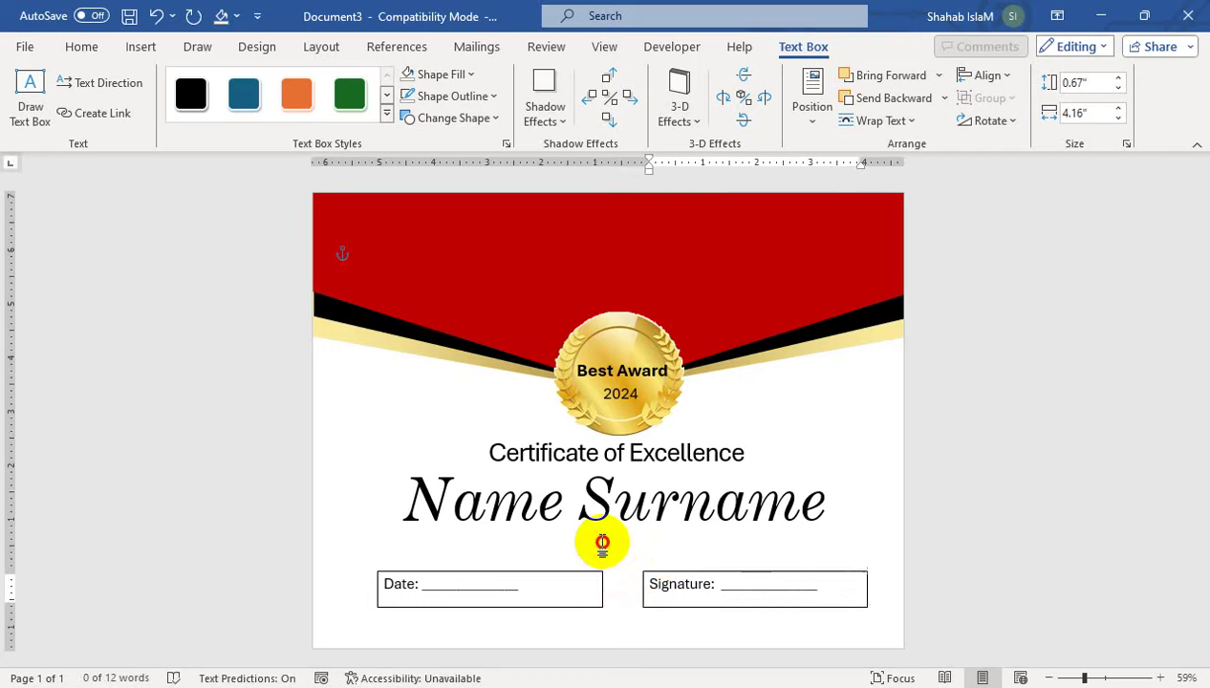
Set both the Date and Signature boxes to No Fill and No Outline.
click(673, 573)
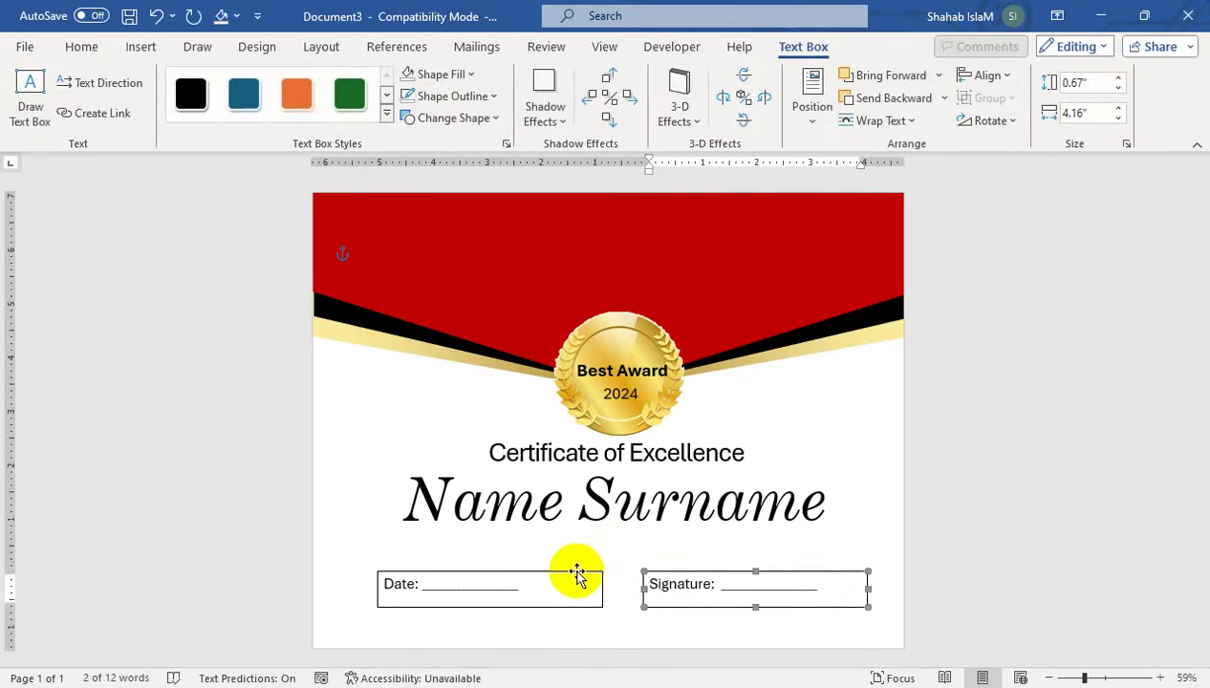
shift+click(578, 572)
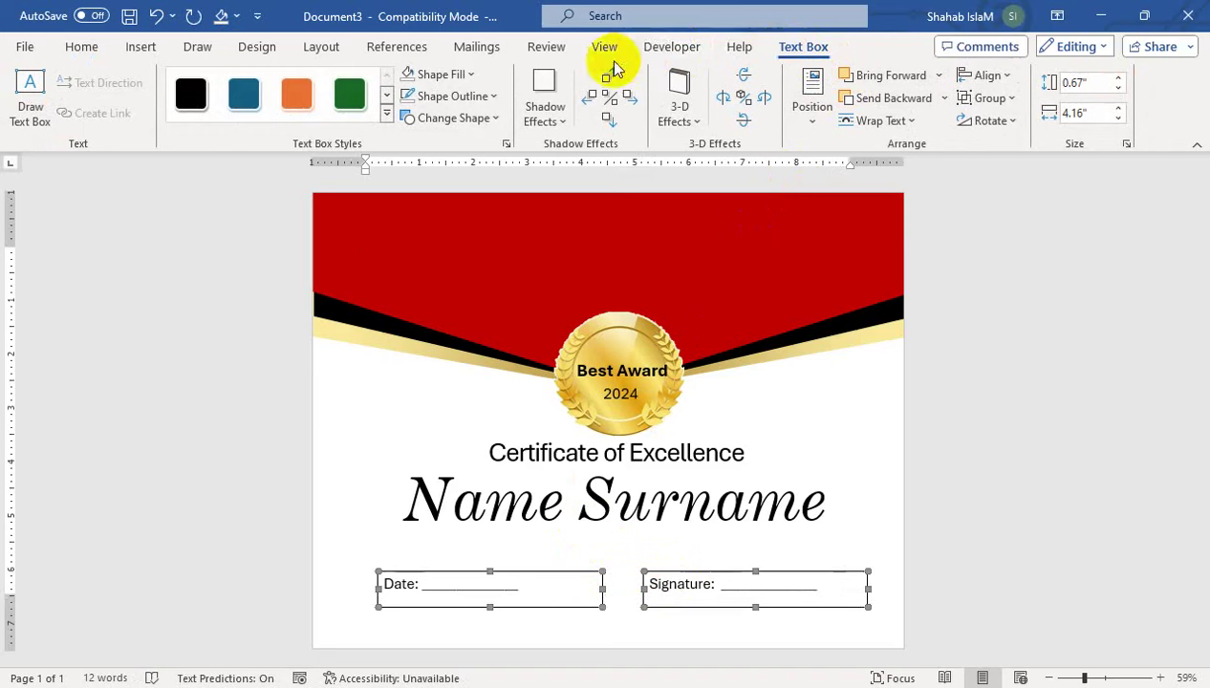
click(468, 86)
click(470, 377)
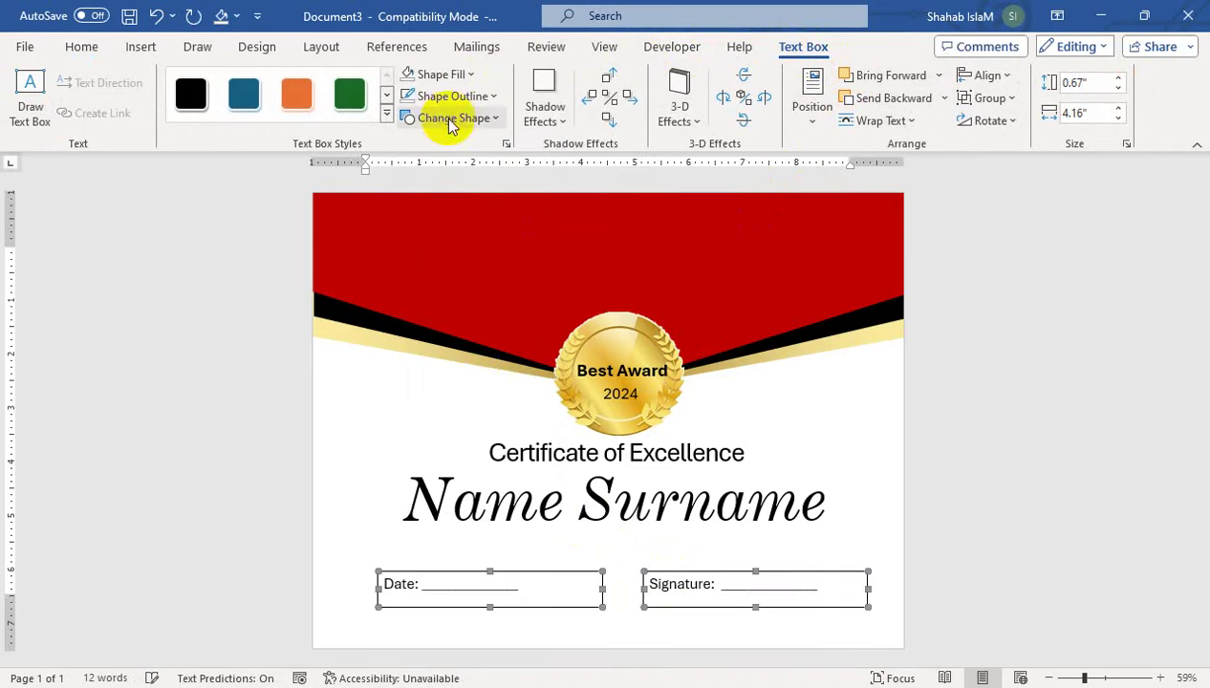
click(466, 97)
click(461, 394)
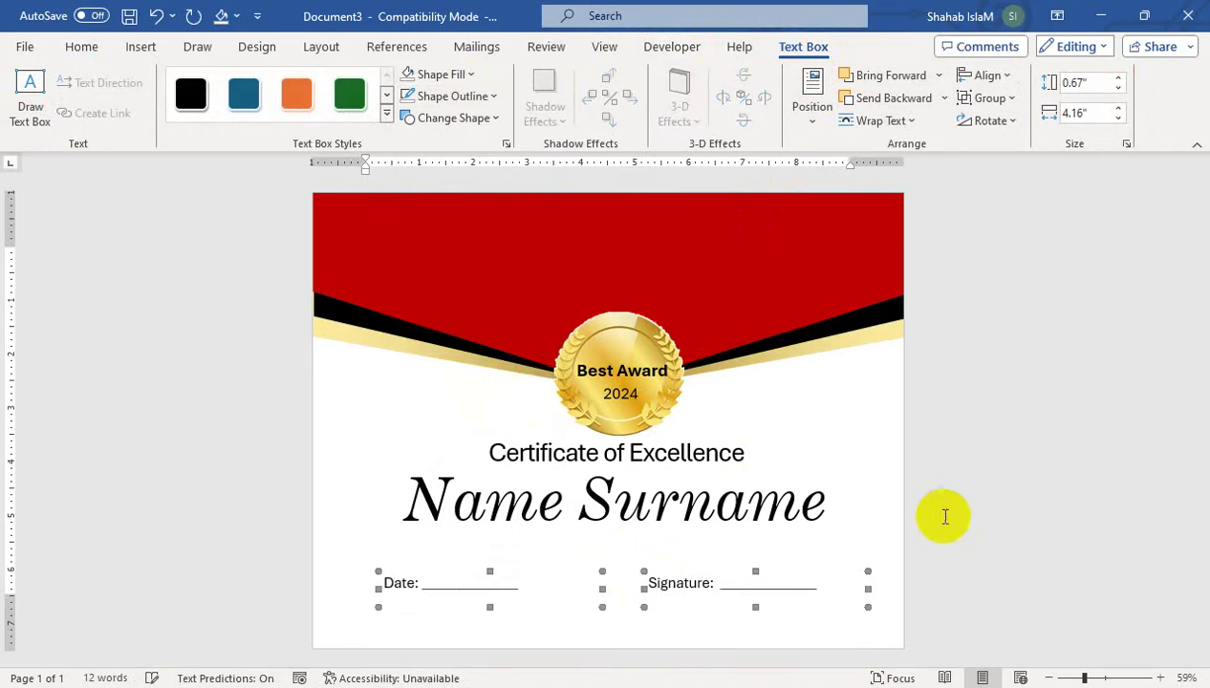
click(859, 453)
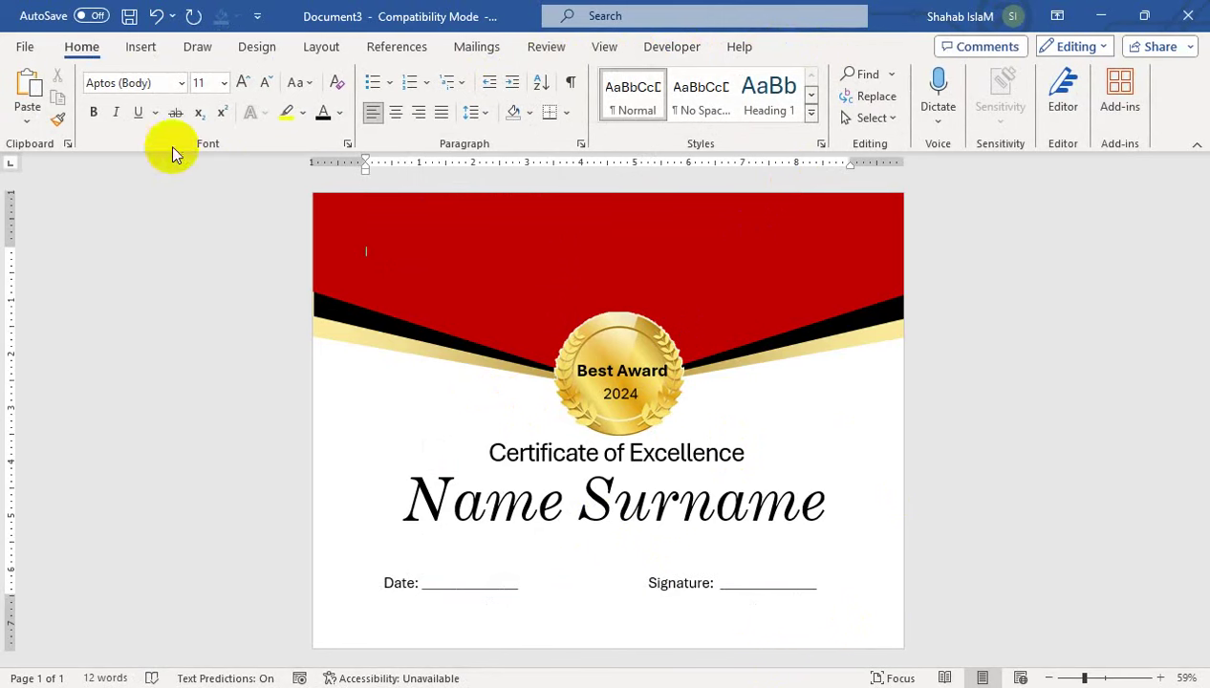
Add a text box beneath the name reading 'For Outstanding Performance in', correcting the spelling.
click(140, 46)
click(254, 74)
click(236, 128)
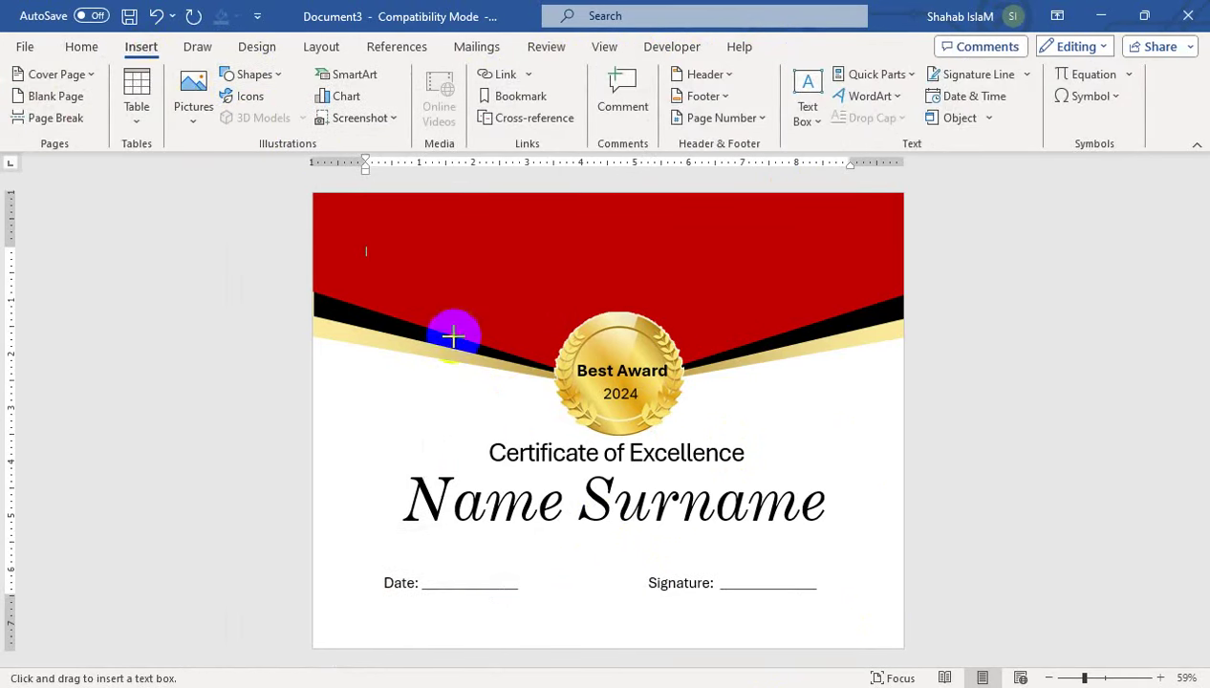
drag(395, 524, 854, 564)
text(For Outstanding Preformance in)
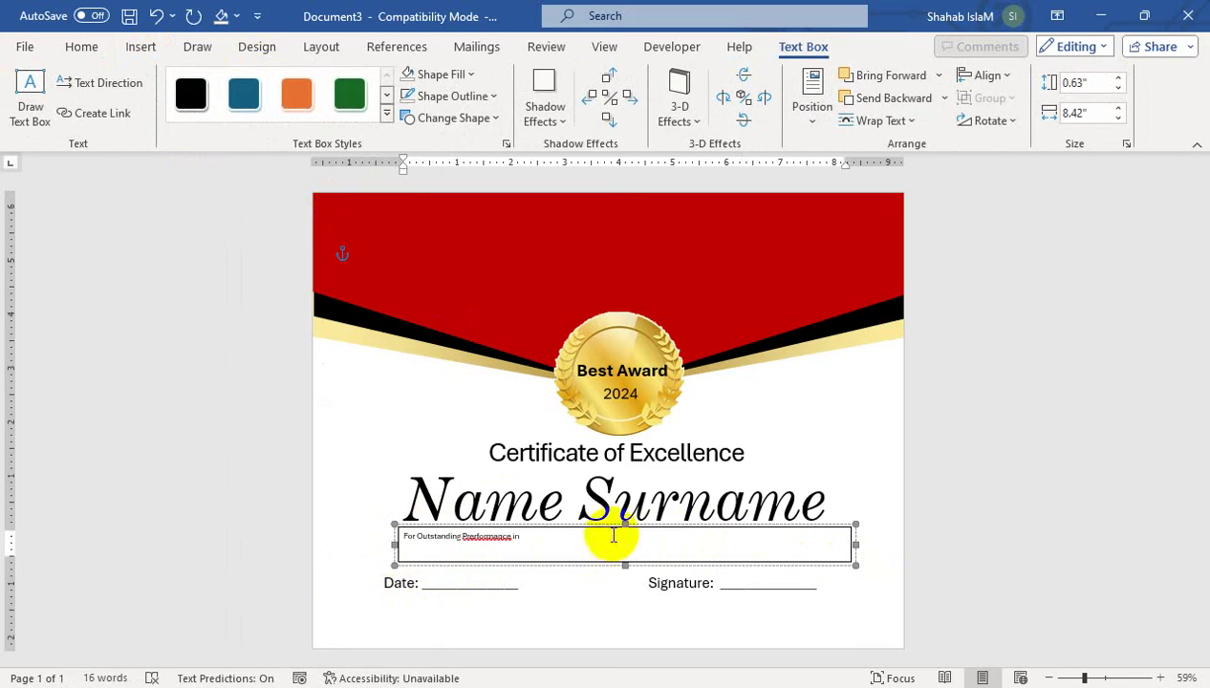
right_click(482, 536)
click(554, 267)
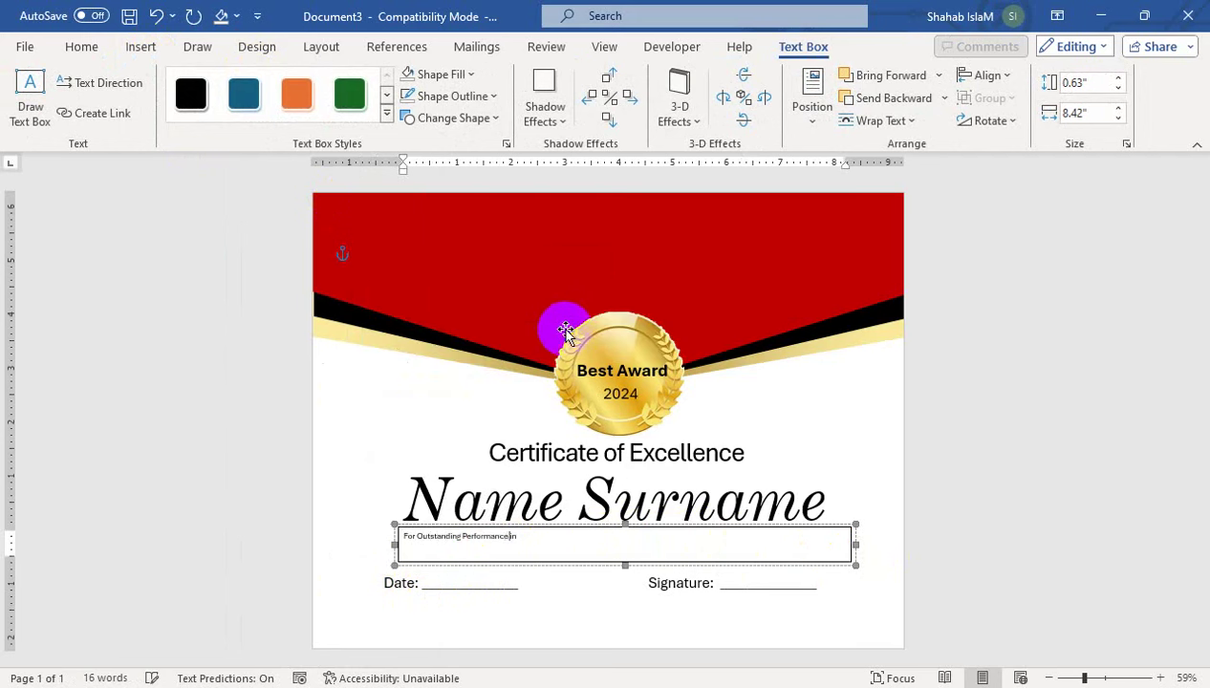
Enlarge the whole subtitle's font by three size steps.
key(ctrl+a)
key(ctrl+bracketright)
key(ctrl+bracketright)
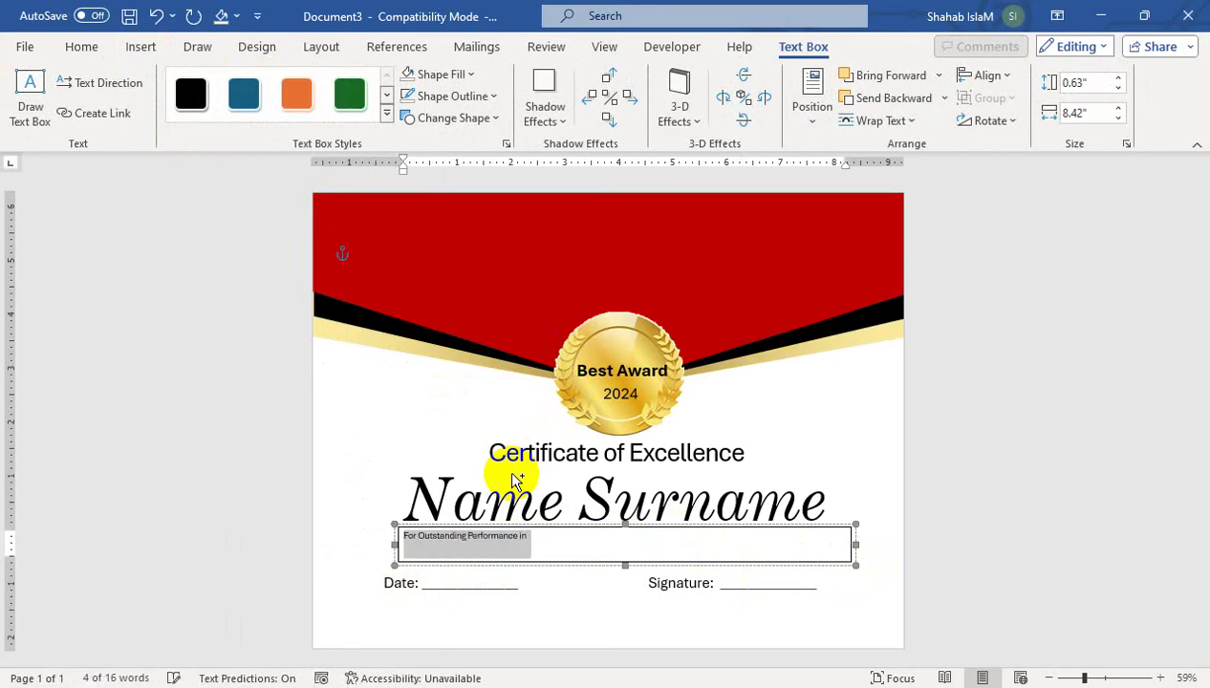
key(ctrl+bracketright)
key(ctrl+bracketright)
key(ctrl+bracketright)
key(ctrl+bracketright)
key(ctrl+bracketright)
key(ctrl+bracketright)
key(ctrl+bracketright)
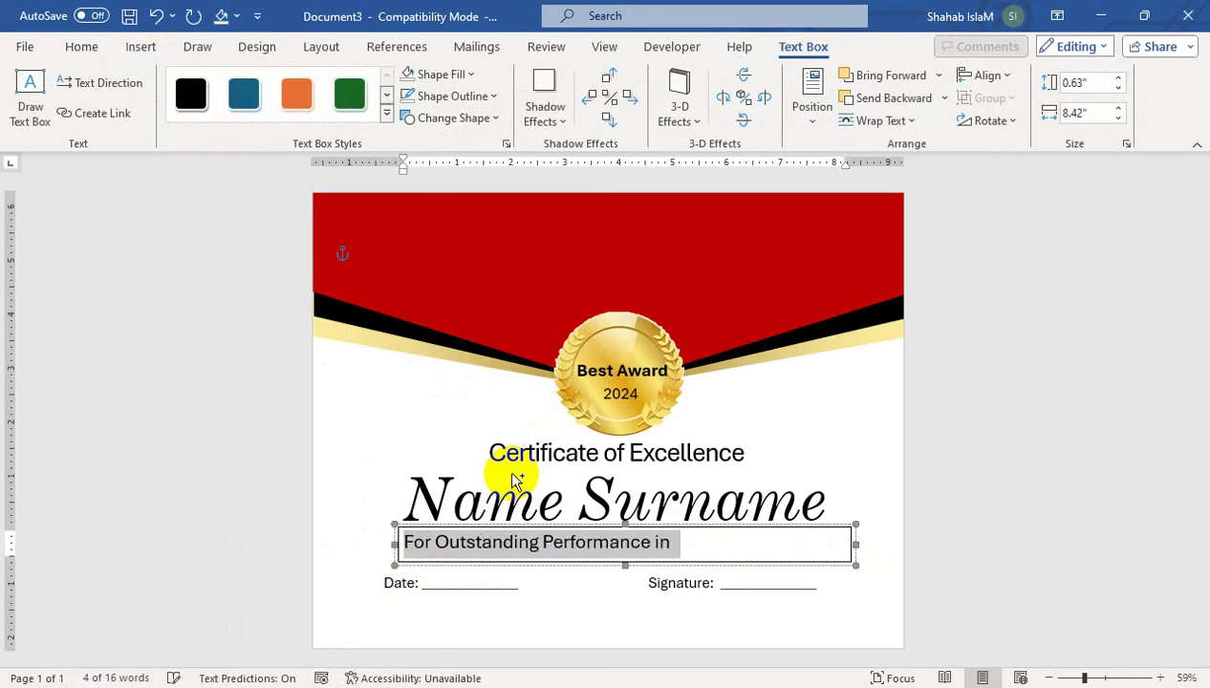
key(ctrl+bracketright)
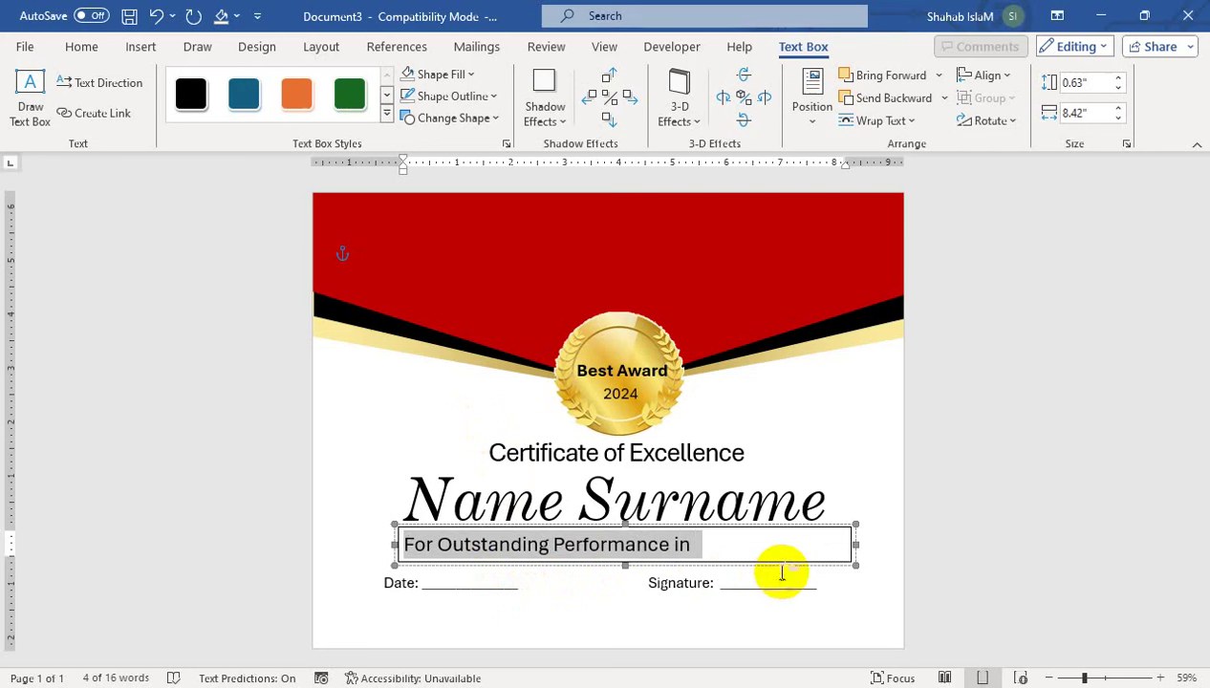
click(713, 544)
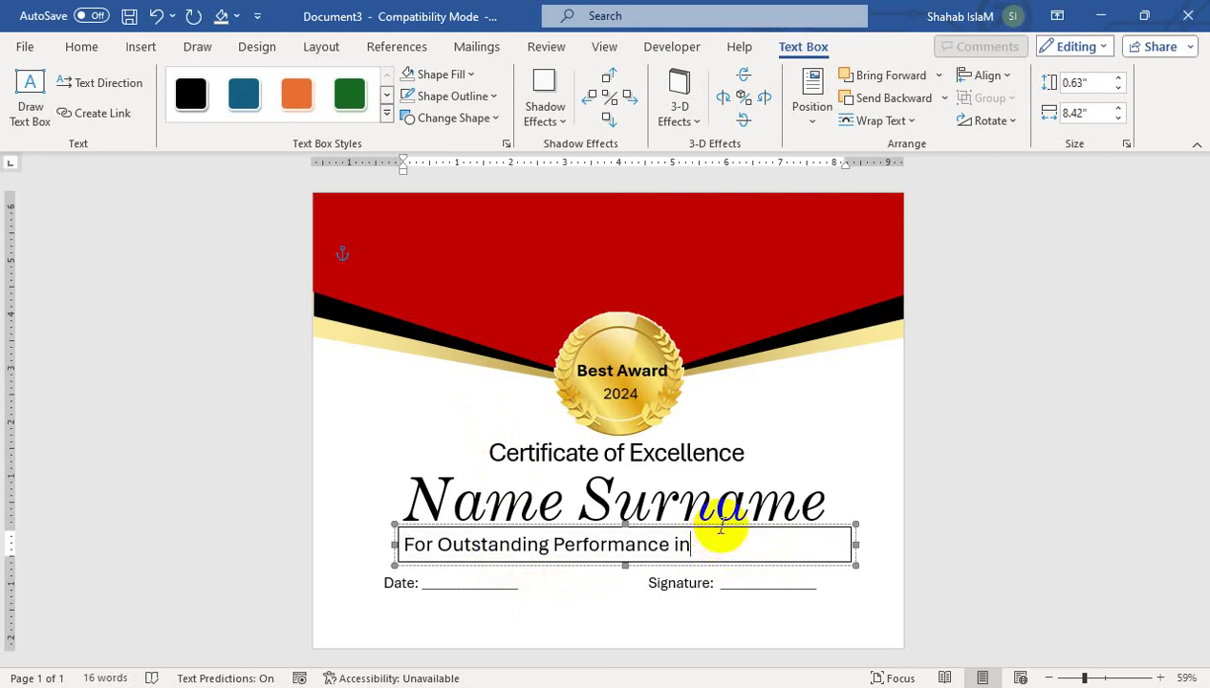
Set the subtitle box to No Fill and No Outline.
click(440, 74)
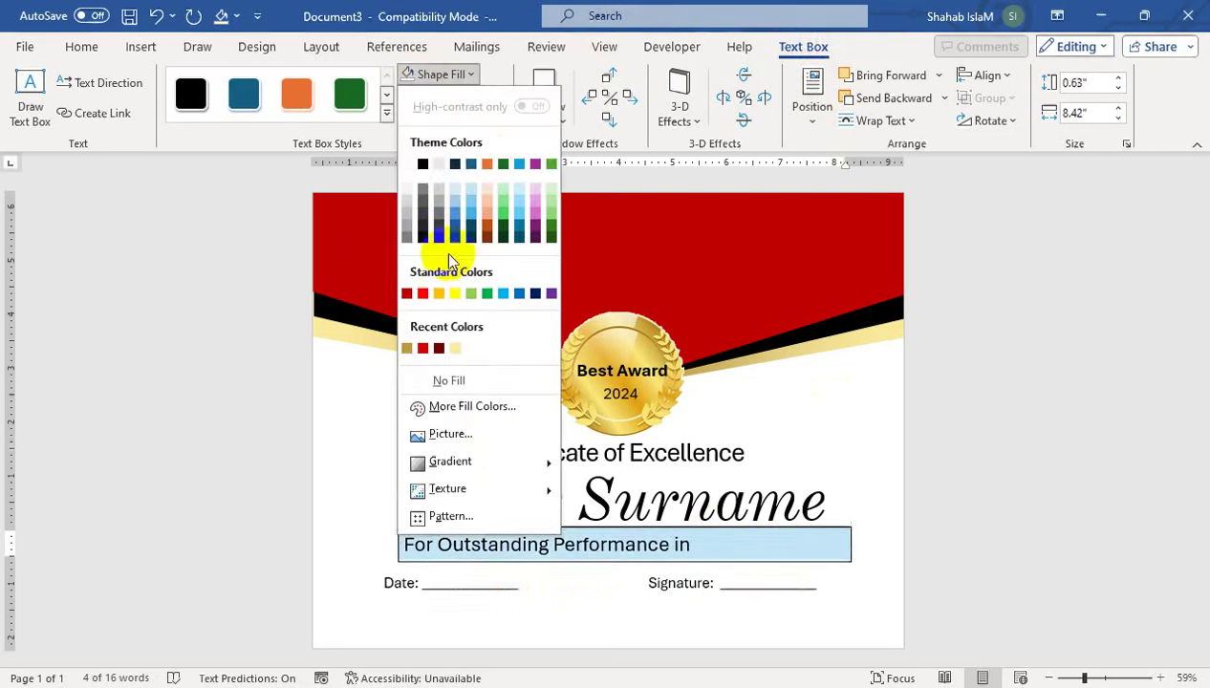
click(449, 380)
click(452, 95)
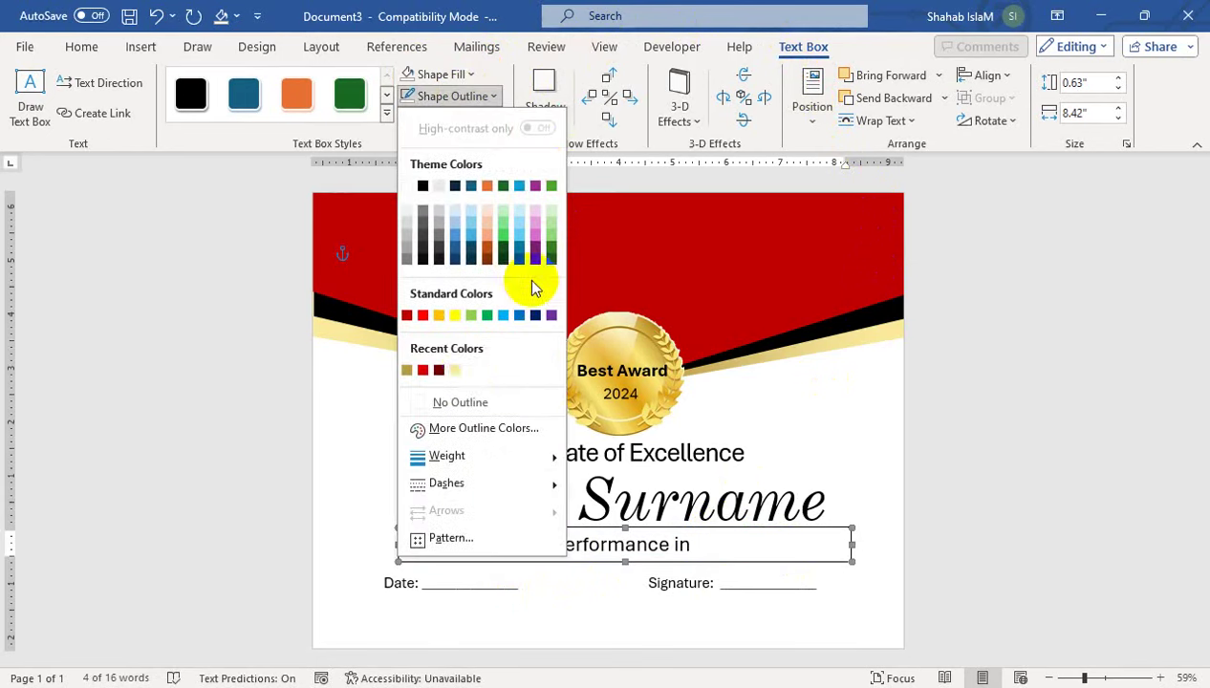
click(468, 394)
click(634, 633)
Shrink the name from 80 to 72 point and shift its box slightly right.
click(612, 478)
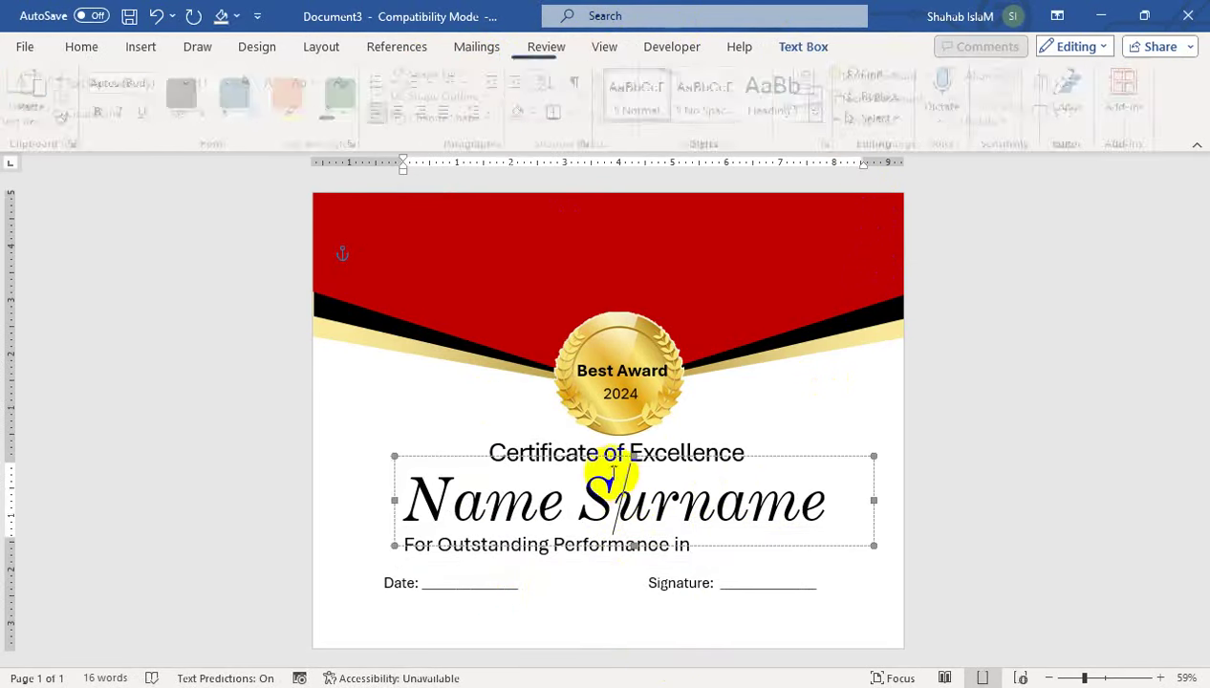
click(575, 457)
click(81, 47)
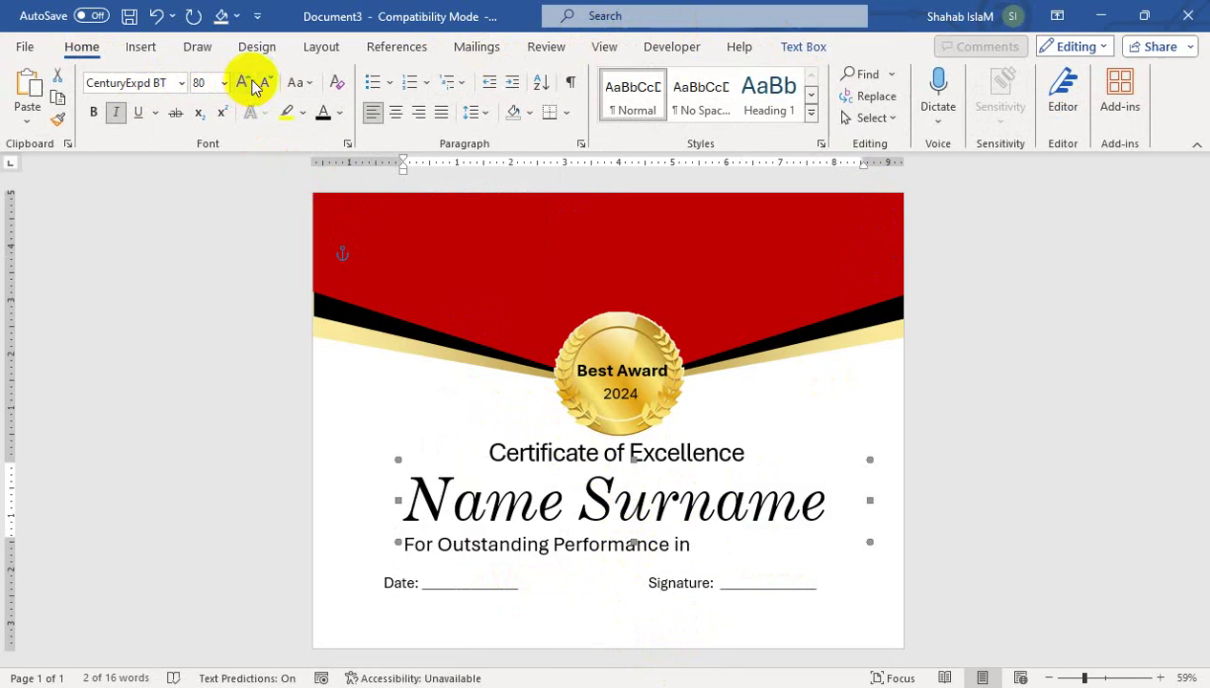
click(264, 83)
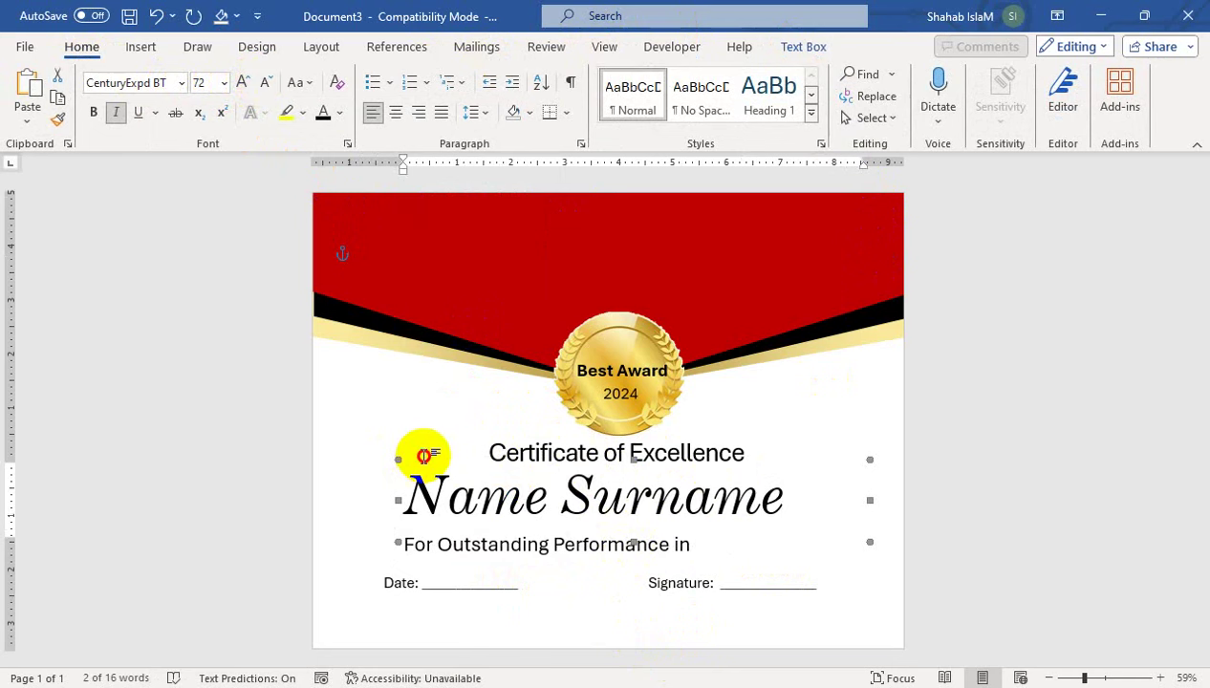
click(425, 469)
click(454, 464)
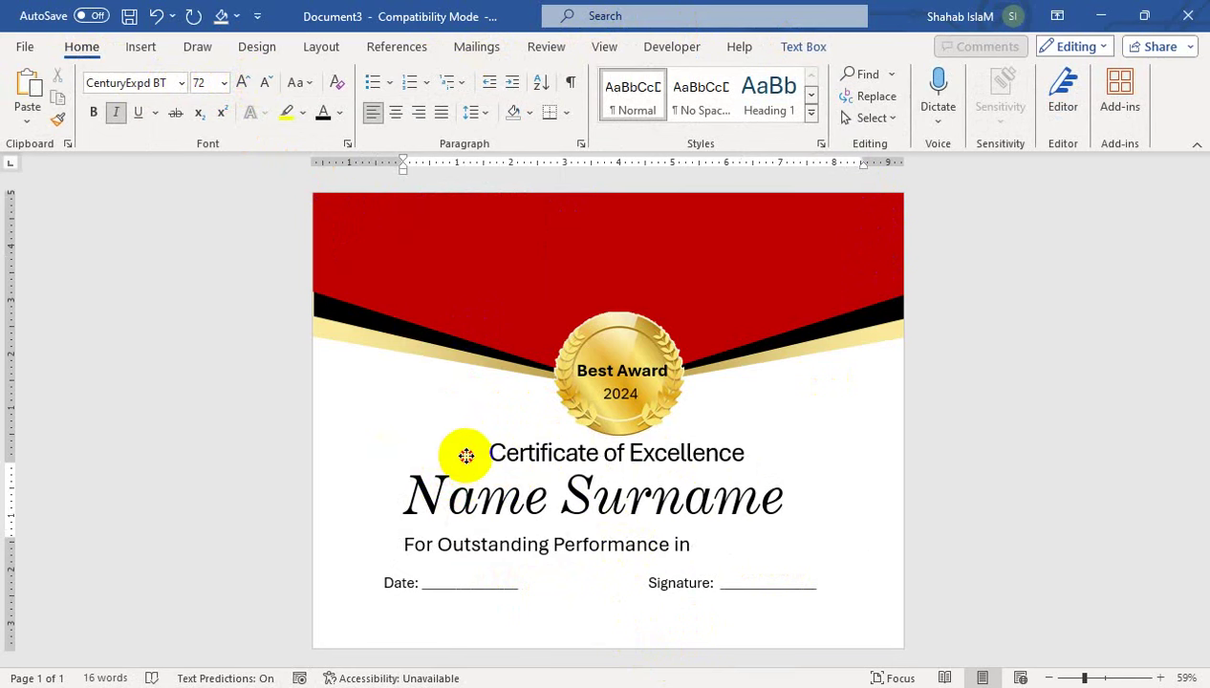
click(466, 456)
click(451, 458)
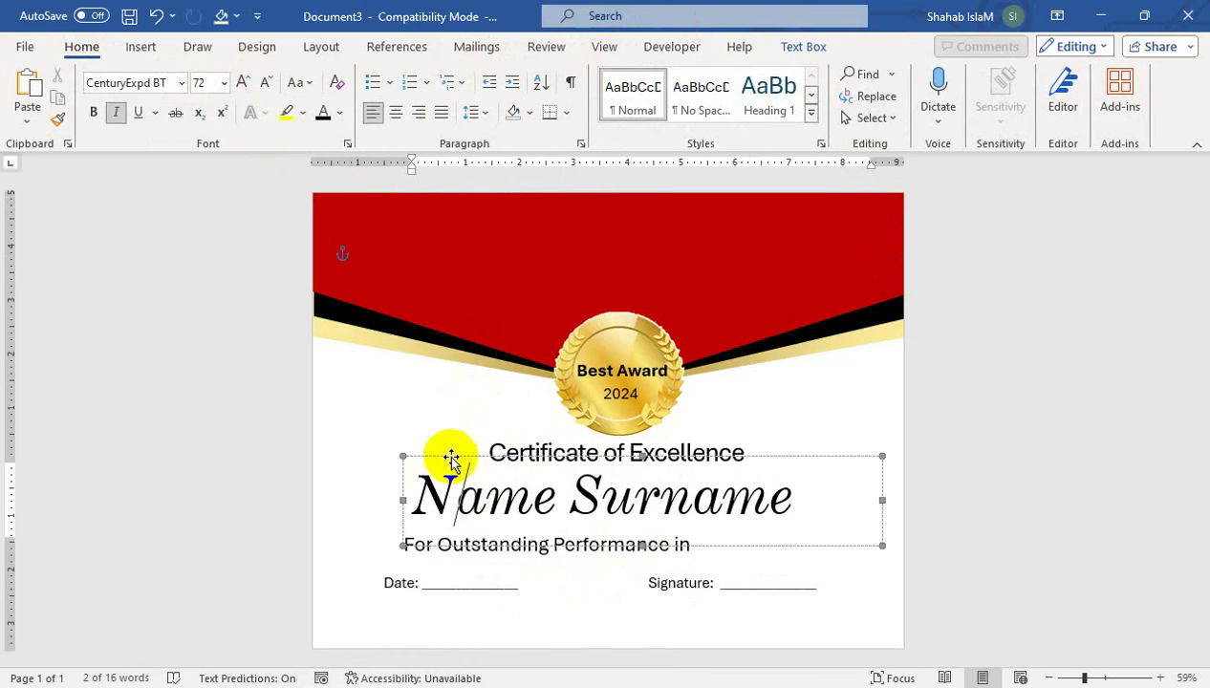
click(452, 454)
click(454, 457)
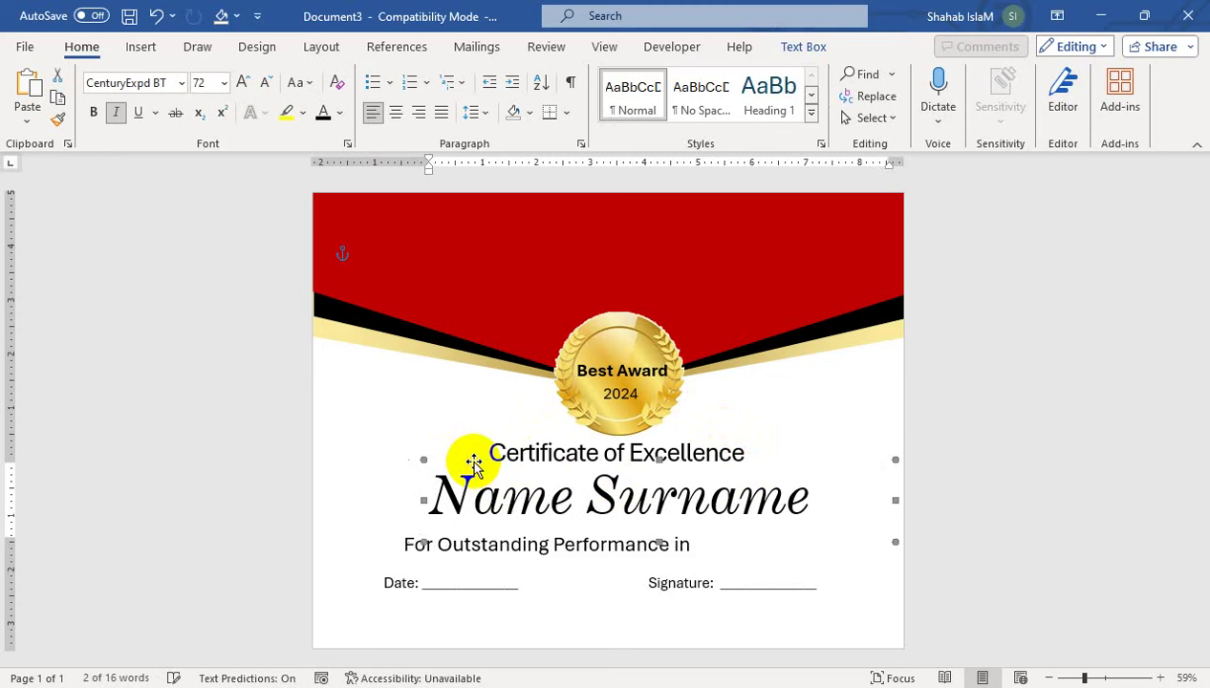
click(524, 629)
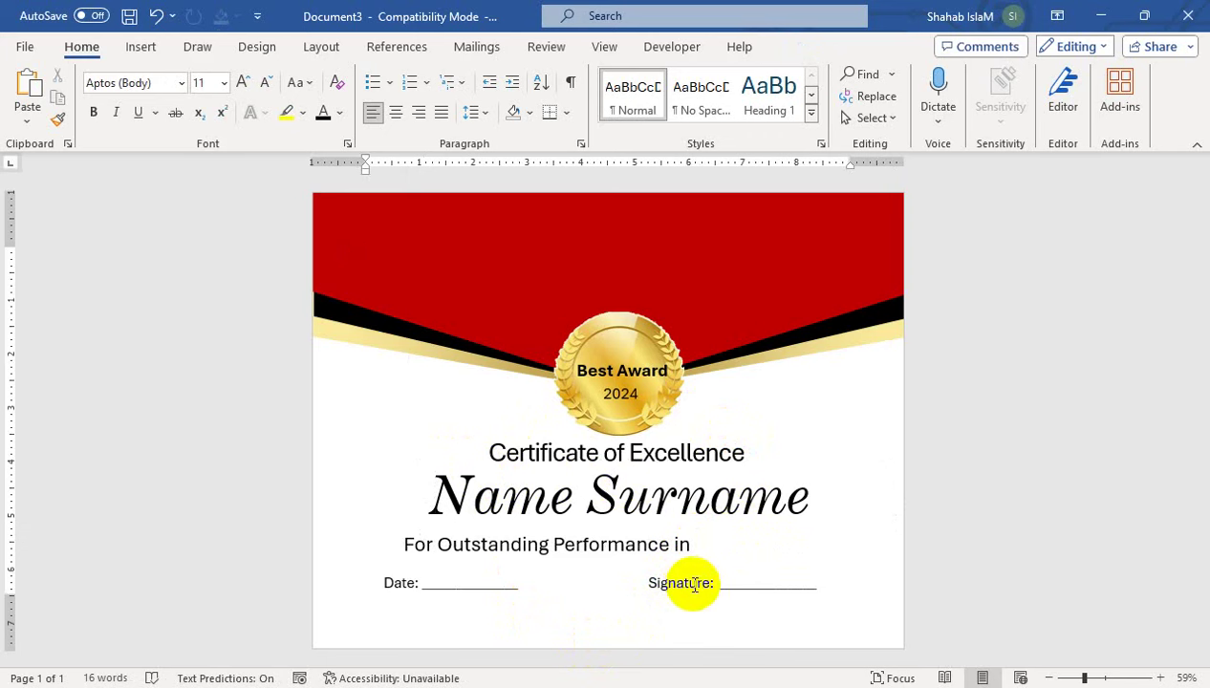
Move the Date and Signature lines down slightly, then select the medal's Best Award box.
click(694, 584)
shift+click(455, 585)
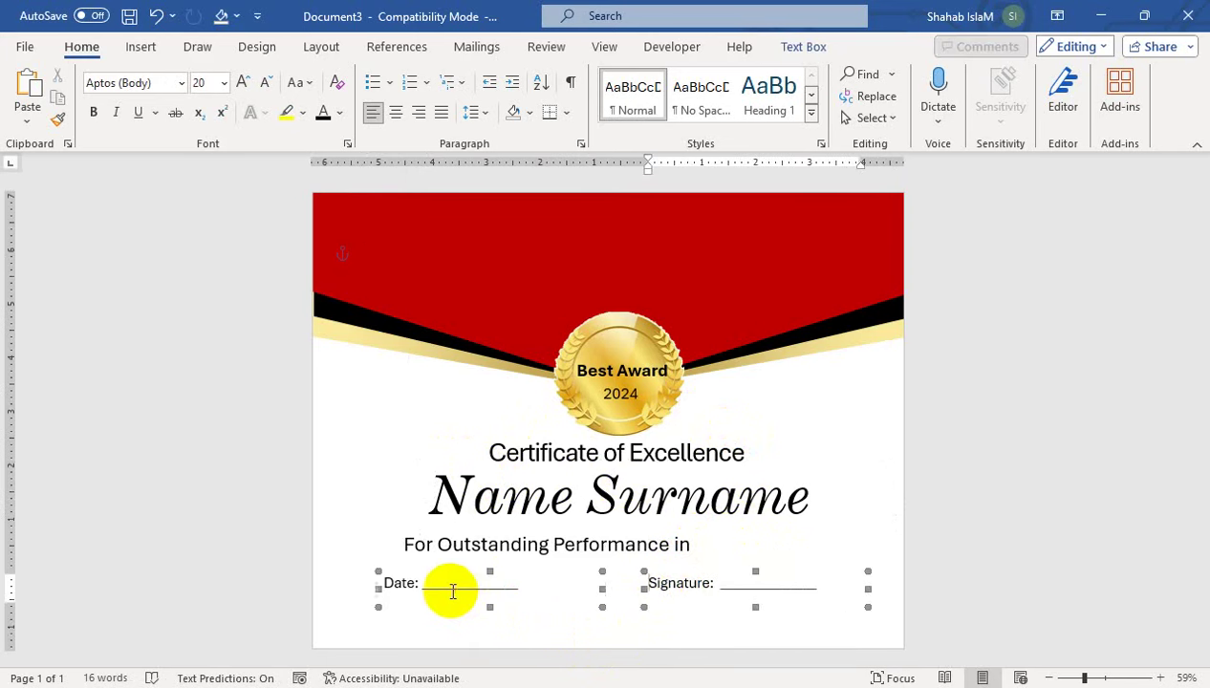
key(Down)
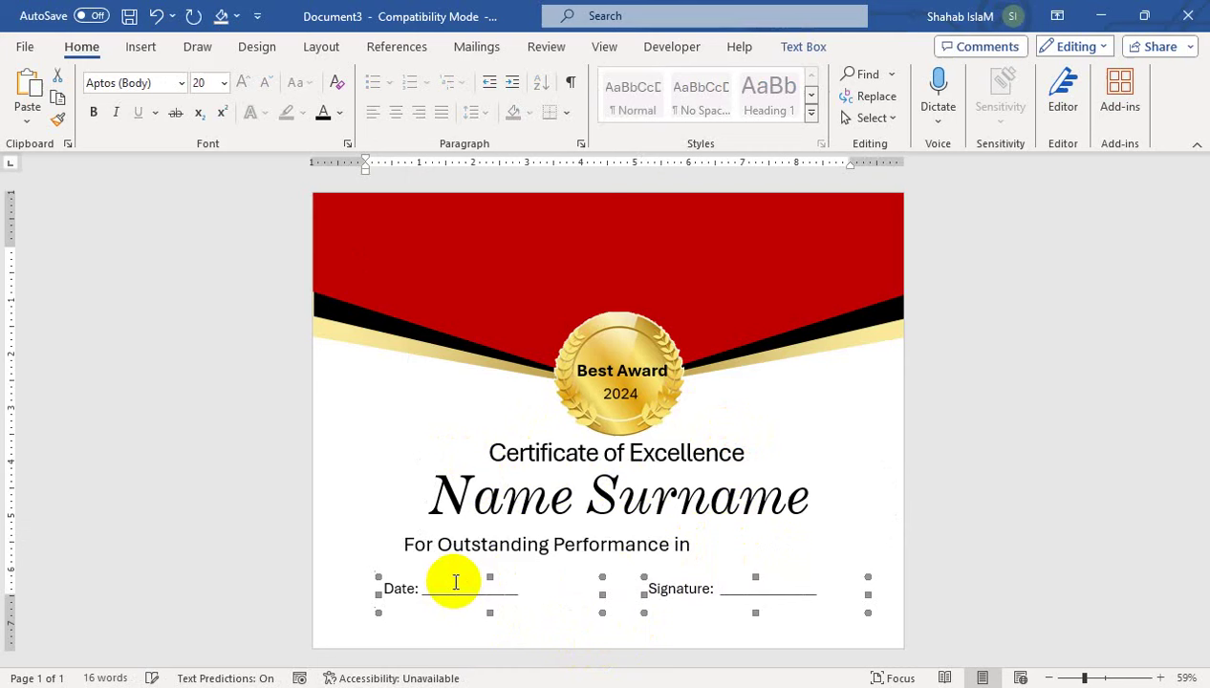
click(636, 368)
key(Escape)
Delete the Best Award and 2024 labels and their boxes, leaving the medal plain gold.
key(Delete)
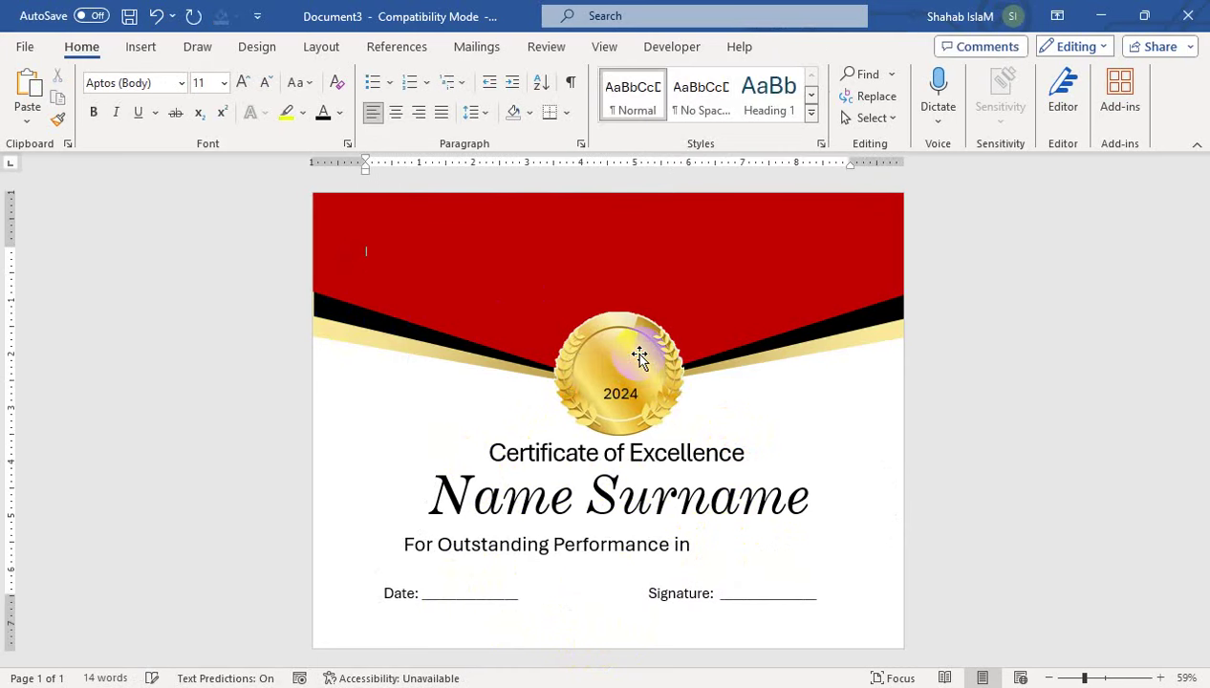
click(631, 403)
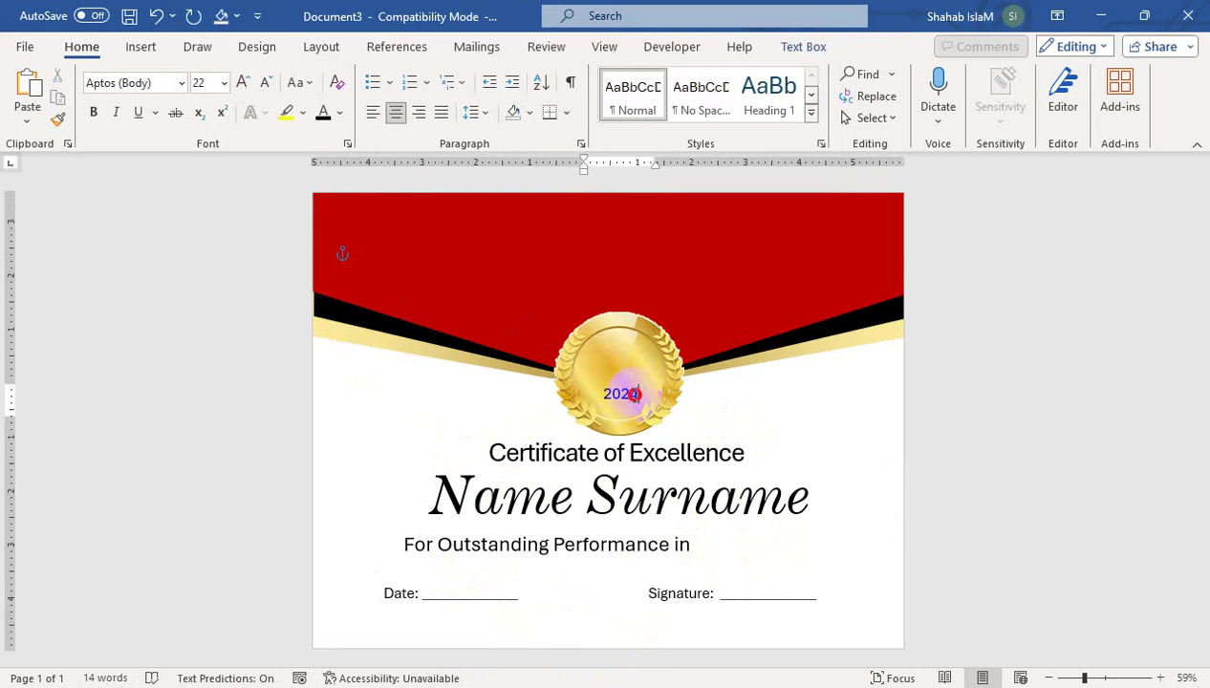
double_click(631, 393)
key(Delete)
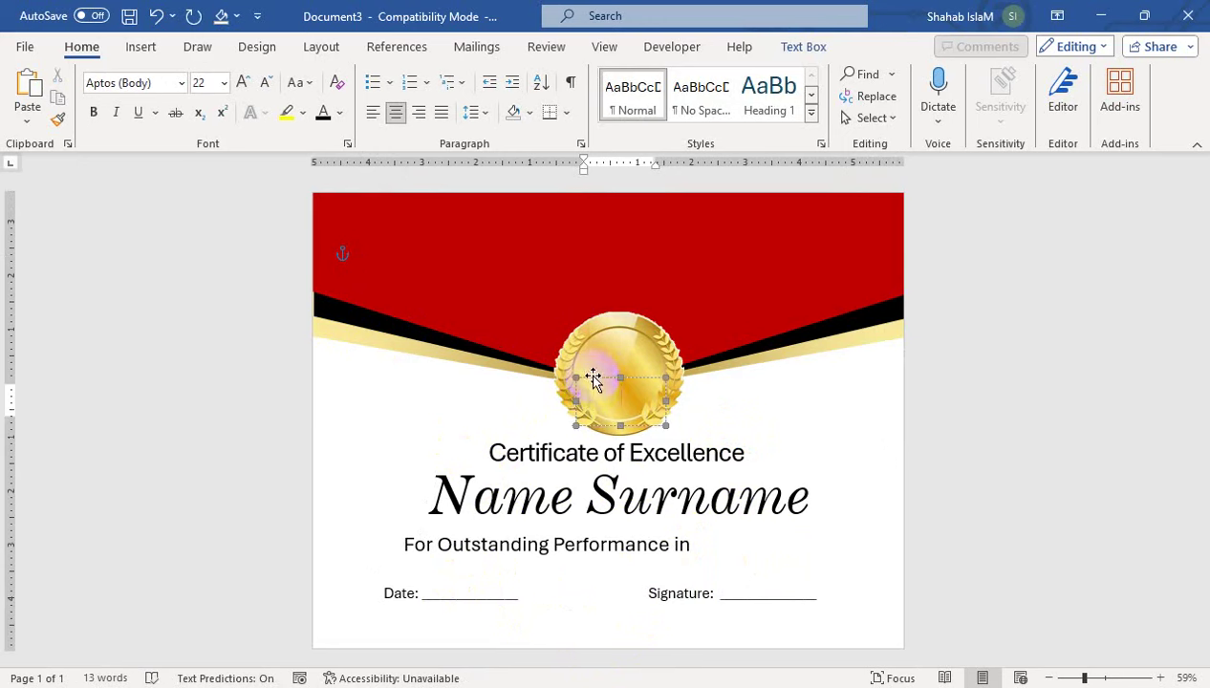
key(Escape)
key(Delete)
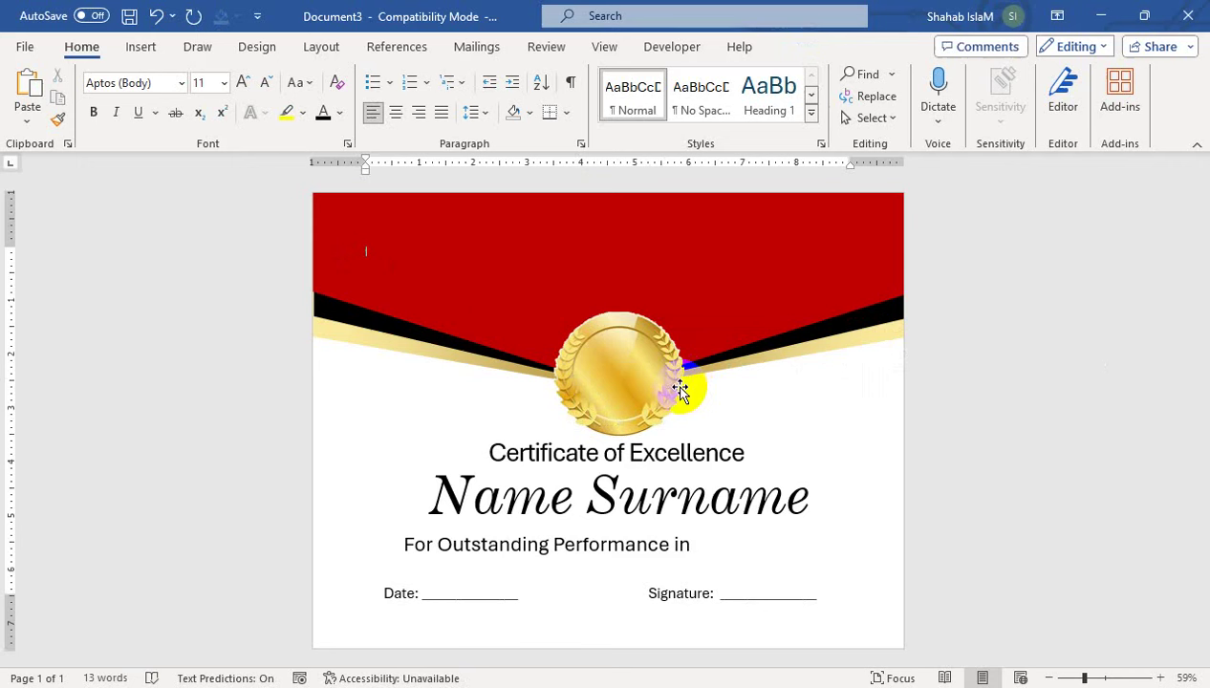
click(634, 378)
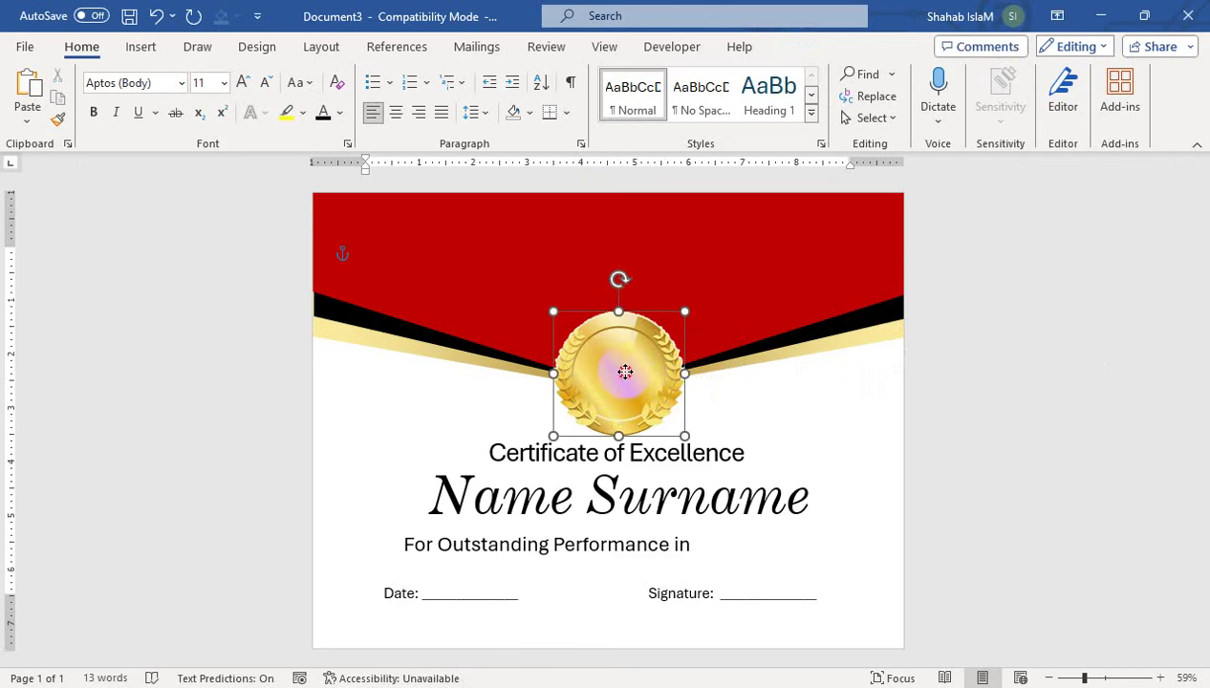
click(748, 423)
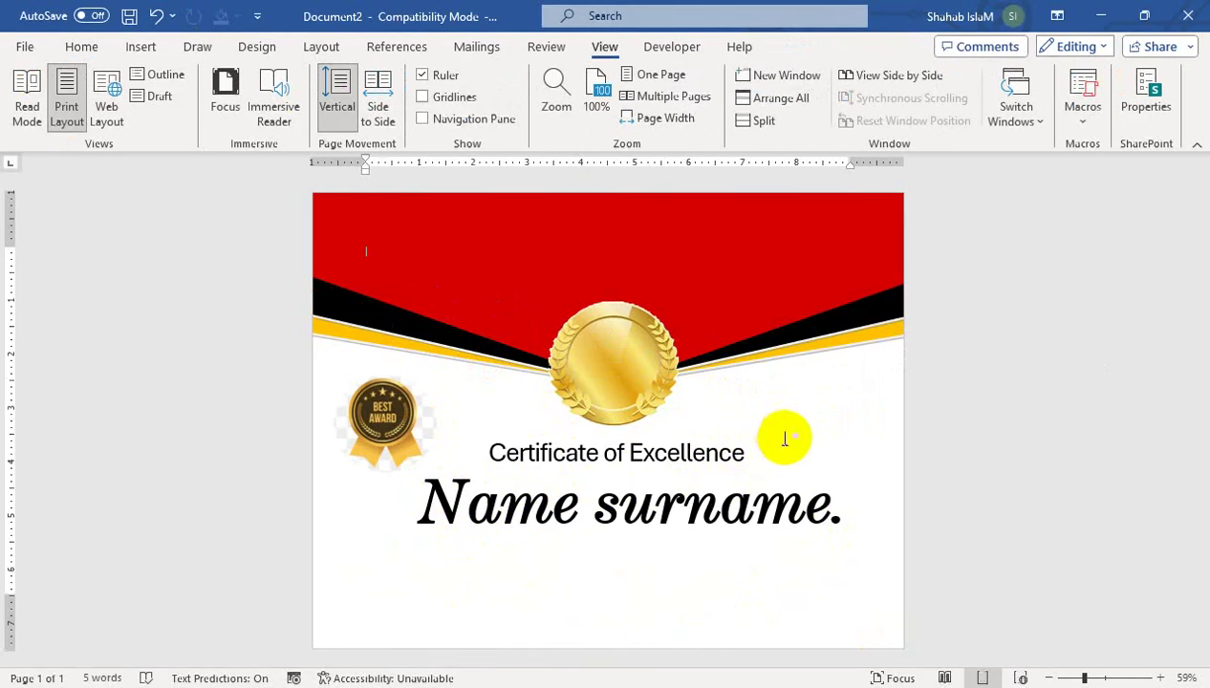
drag(787, 505, 813, 513)
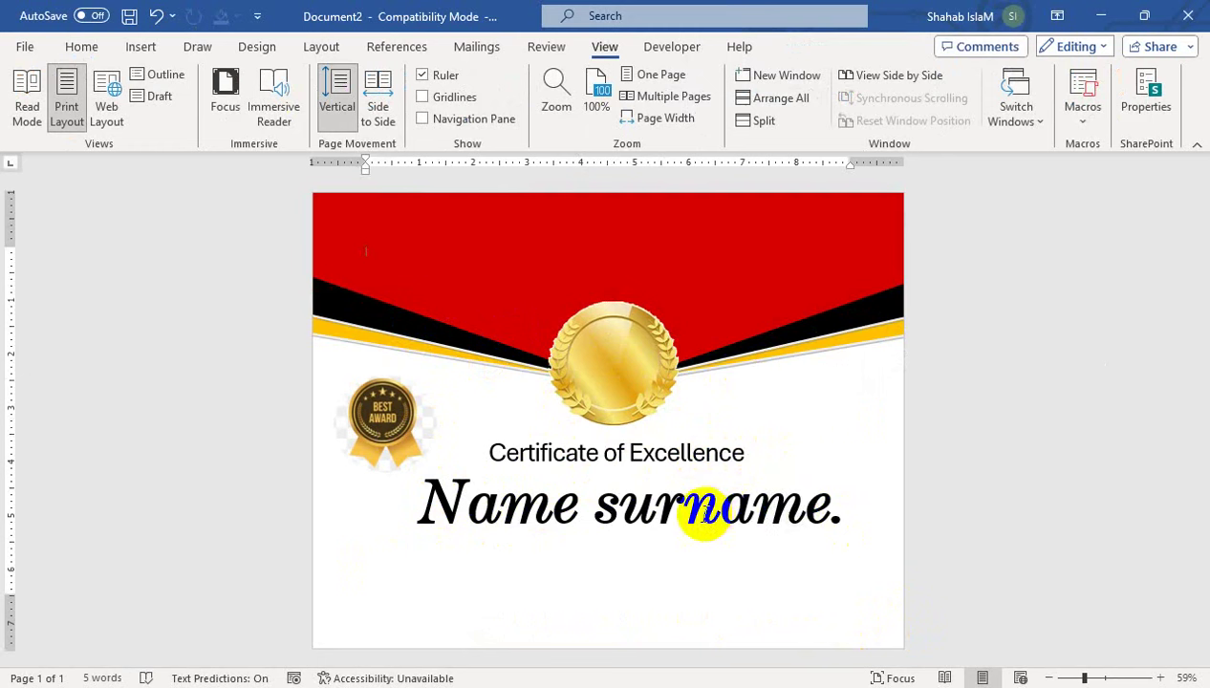